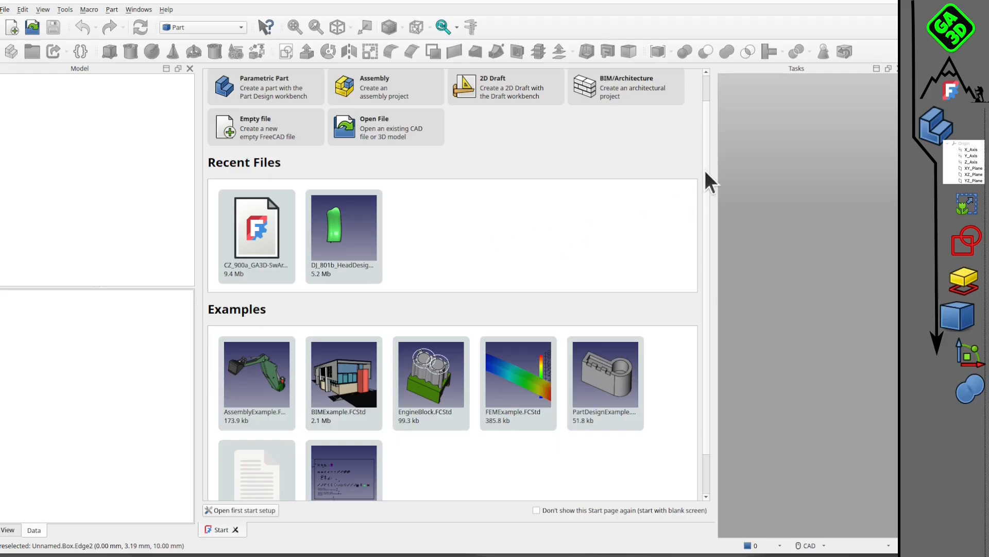
Create a new empty document.
{"action": "scroll", "coordinate": [705, 161], "scroll_direction": "up", "scroll_amount": 1}
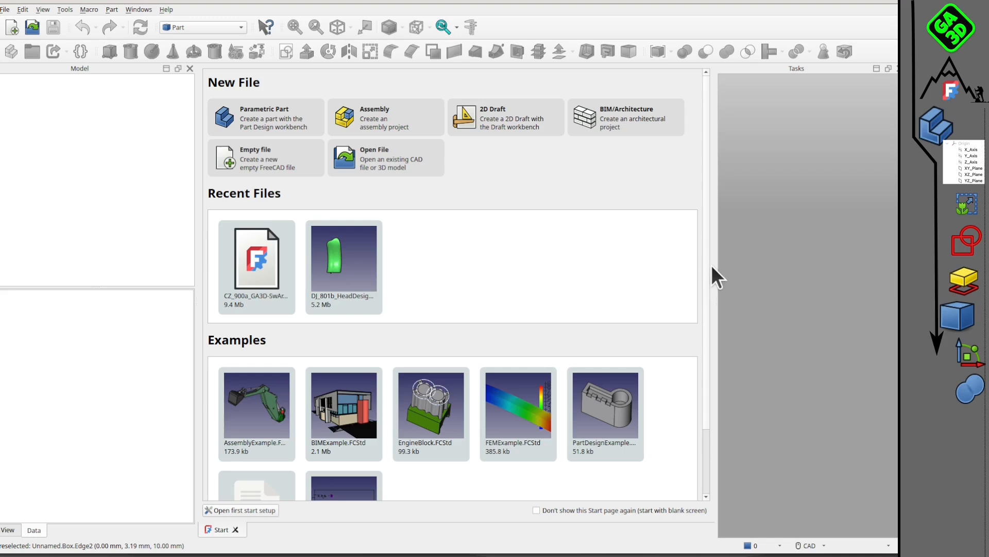
{"action": "left_click", "coordinate": [12, 29]}
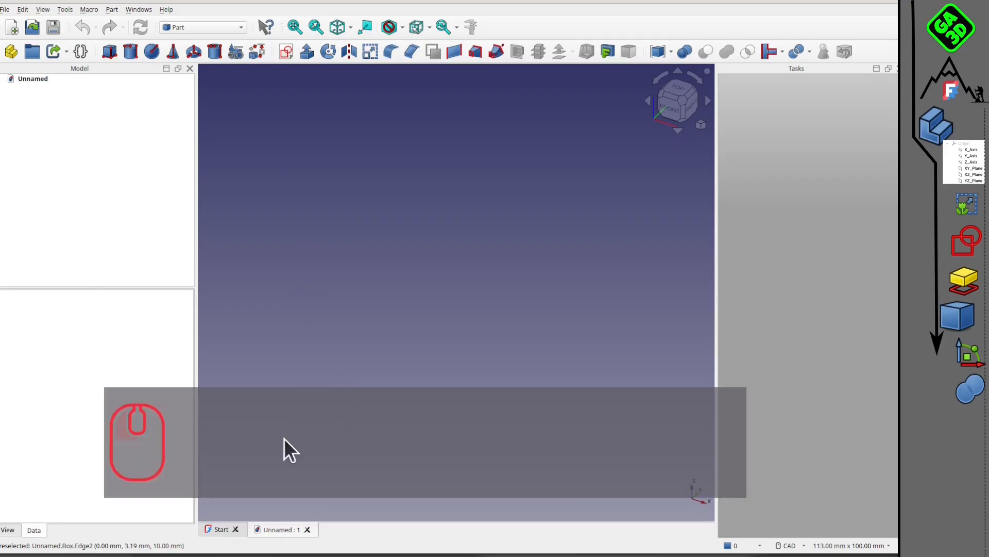
{"action": "left_click", "coordinate": [354, 418]}
{"action": "left_click", "coordinate": [318, 418]}
{"action": "left_click", "coordinate": [319, 418]}
{"action": "left_click", "coordinate": [242, 419]}
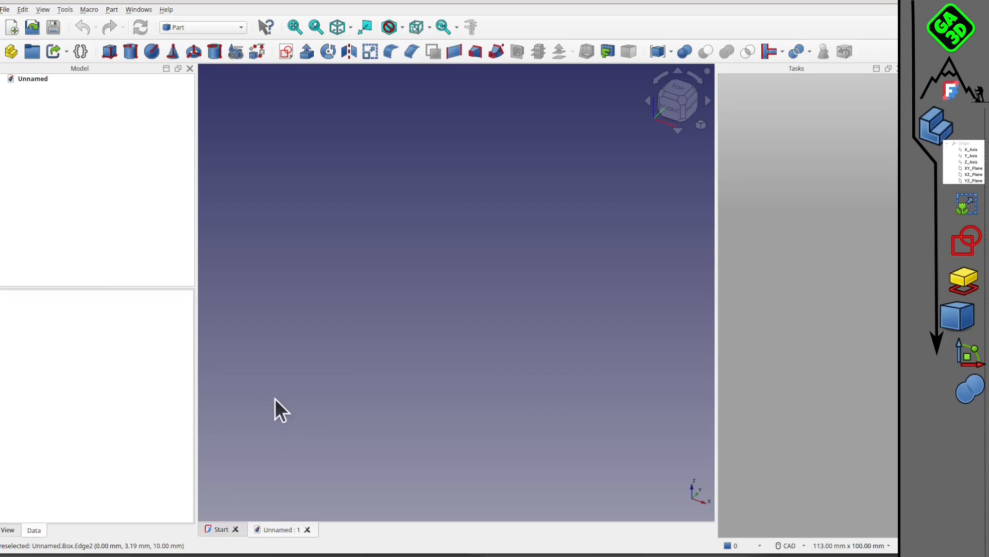
{"action": "left_click", "coordinate": [274, 398]}
{"action": "left_click", "coordinate": [267, 413]}
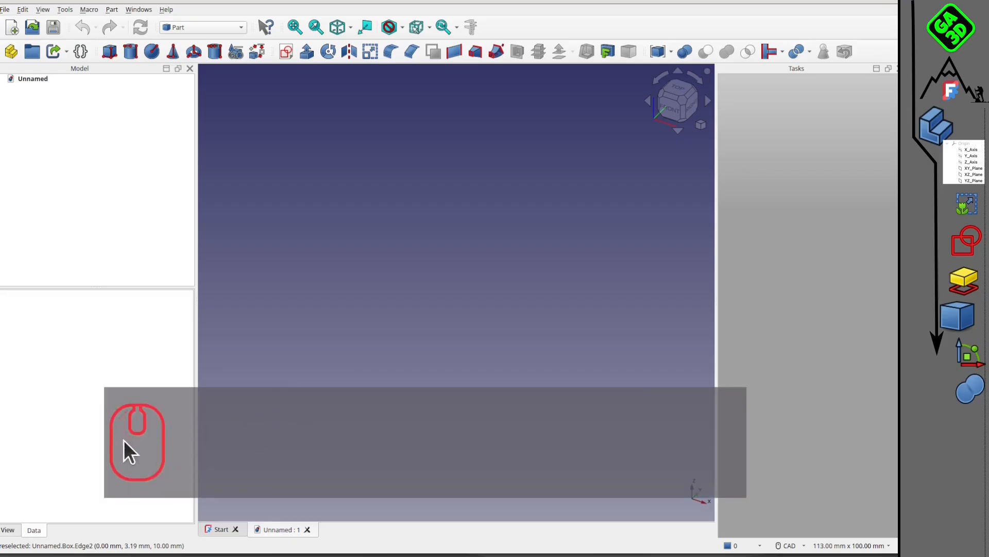
{"action": "right_click", "coordinate": [236, 421]}
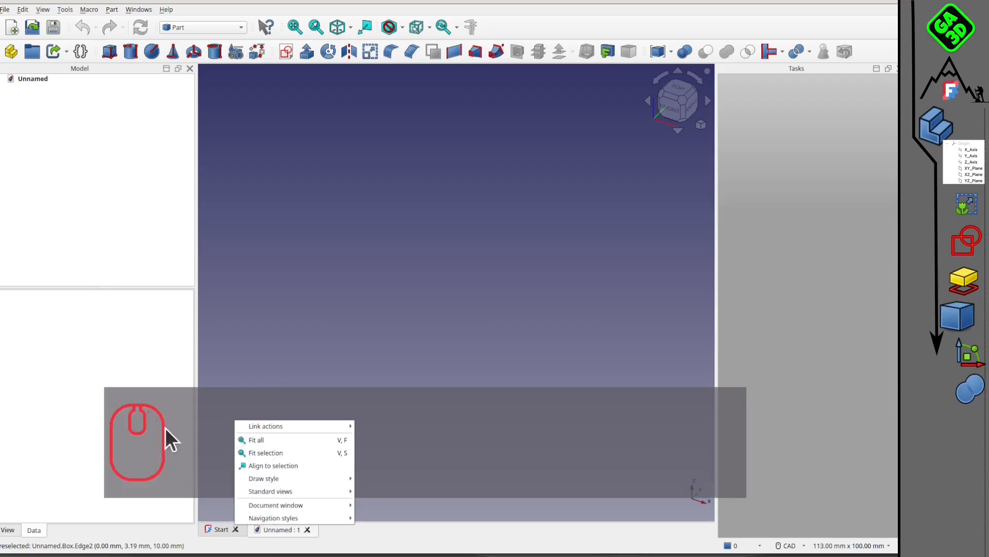
{"action": "scroll", "coordinate": [219, 387], "scroll_direction": "down", "scroll_amount": 1}
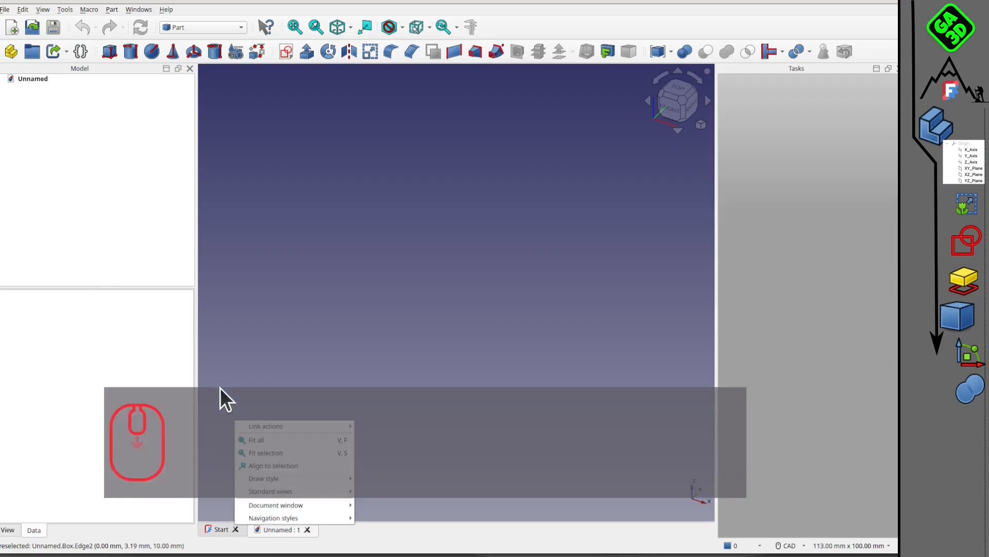
{"action": "scroll", "coordinate": [220, 389], "scroll_direction": "up", "scroll_amount": 2}
{"action": "scroll", "coordinate": [220, 391], "scroll_direction": "down", "scroll_amount": 2}
{"action": "scroll", "coordinate": [220, 391], "scroll_direction": "up", "scroll_amount": 2}
{"action": "scroll", "coordinate": [219, 391], "scroll_direction": "down", "scroll_amount": 2}
{"action": "scroll", "coordinate": [220, 391], "scroll_direction": "up", "scroll_amount": 2}
{"action": "scroll", "coordinate": [218, 391], "scroll_direction": "down", "scroll_amount": 2}
{"action": "scroll", "coordinate": [215, 394], "scroll_direction": "up", "scroll_amount": 2}
{"action": "scroll", "coordinate": [216, 401], "scroll_direction": "down", "scroll_amount": 2}
{"action": "scroll", "coordinate": [214, 406], "scroll_direction": "up", "scroll_amount": 2}
{"action": "scroll", "coordinate": [159, 406], "scroll_direction": "down", "scroll_amount": 2}
{"action": "scroll", "coordinate": [145, 407], "scroll_direction": "up", "scroll_amount": 2}
{"action": "scroll", "coordinate": [208, 395], "scroll_direction": "up", "scroll_amount": 2}
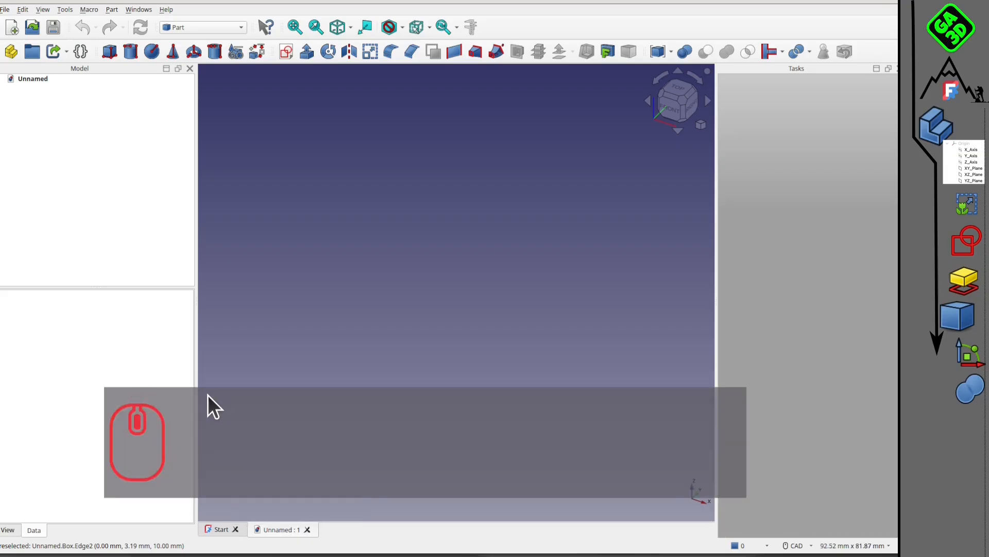
{"action": "right_click", "coordinate": [242, 413]}
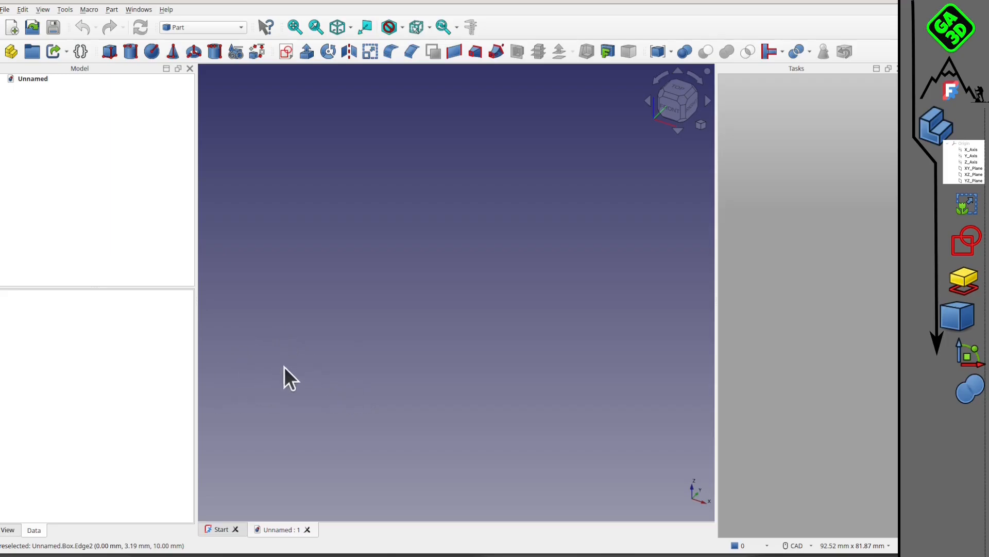
Orbit the empty 3D view and use the navigation cube to show the top view and then the right view.
{"action": "key", "text": "space"}
{"action": "middle_click_drag", "start_coordinate": [407, 441], "coordinate": [184, 474], "text": "shift"}
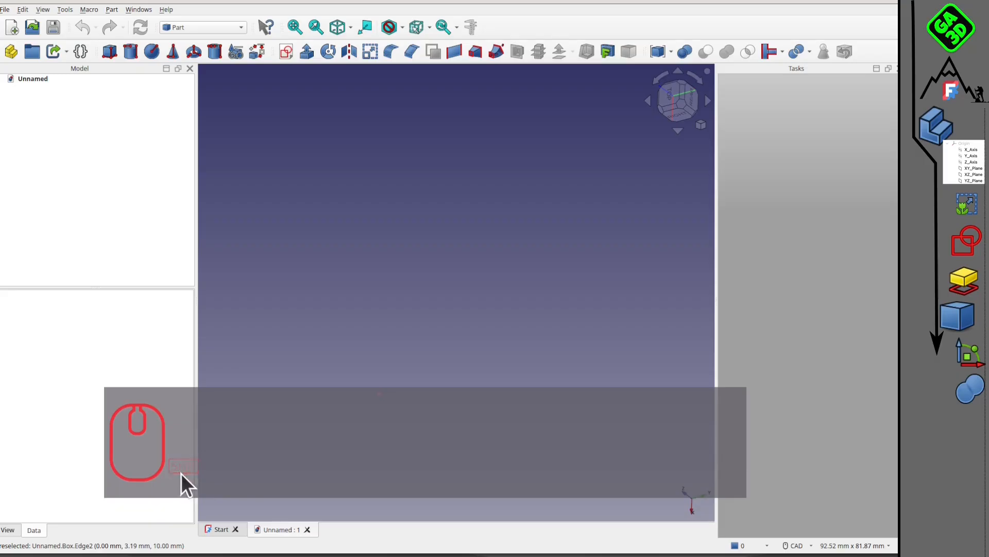
{"action": "key", "text": "ctrl"}
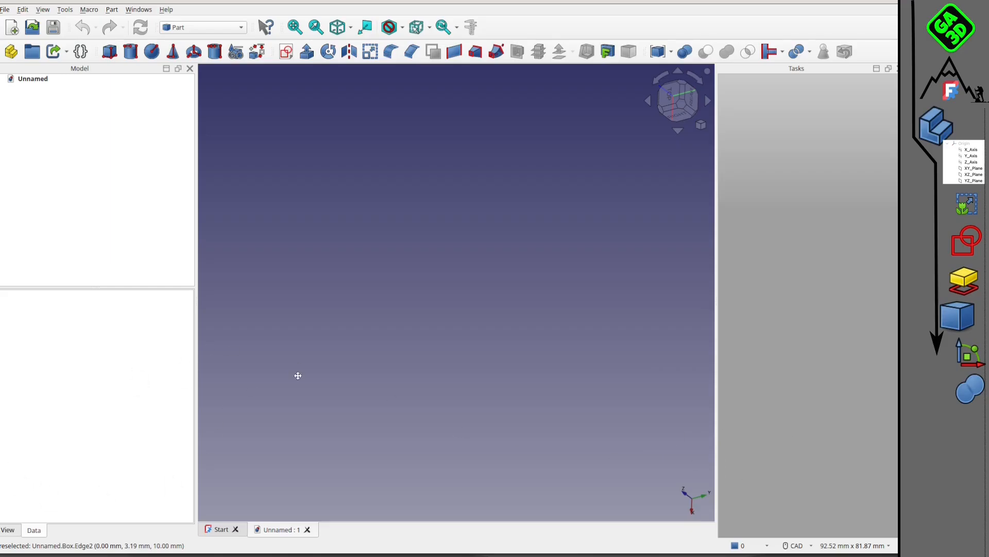
{"action": "left_click", "coordinate": [668, 98]}
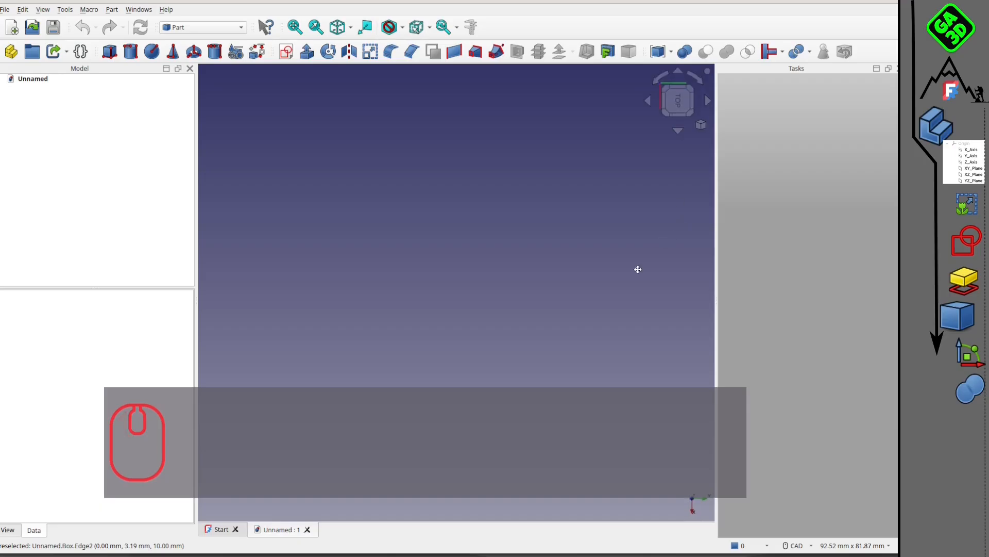
{"action": "middle_click_drag", "start_coordinate": [638, 269], "coordinate": [616, 190]}
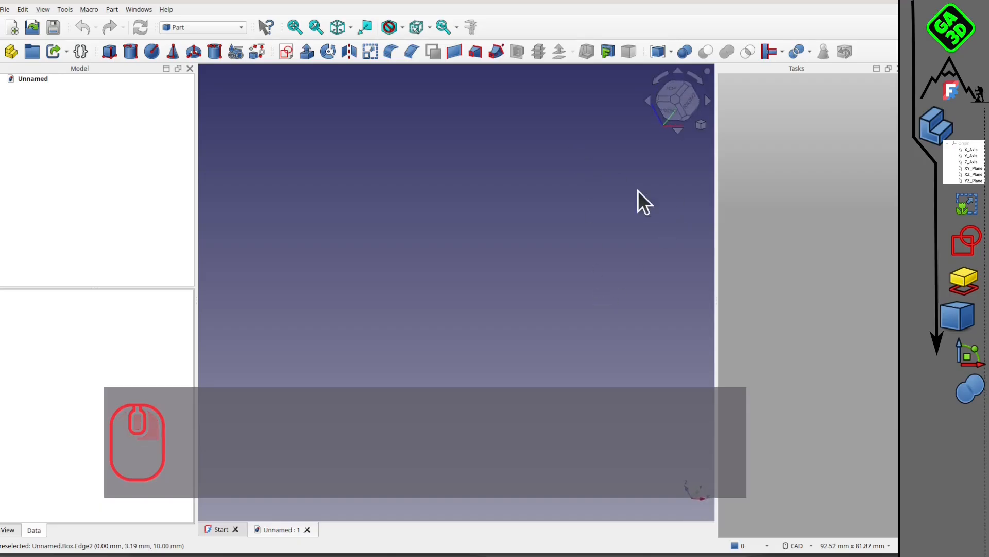
{"action": "left_click", "coordinate": [685, 101]}
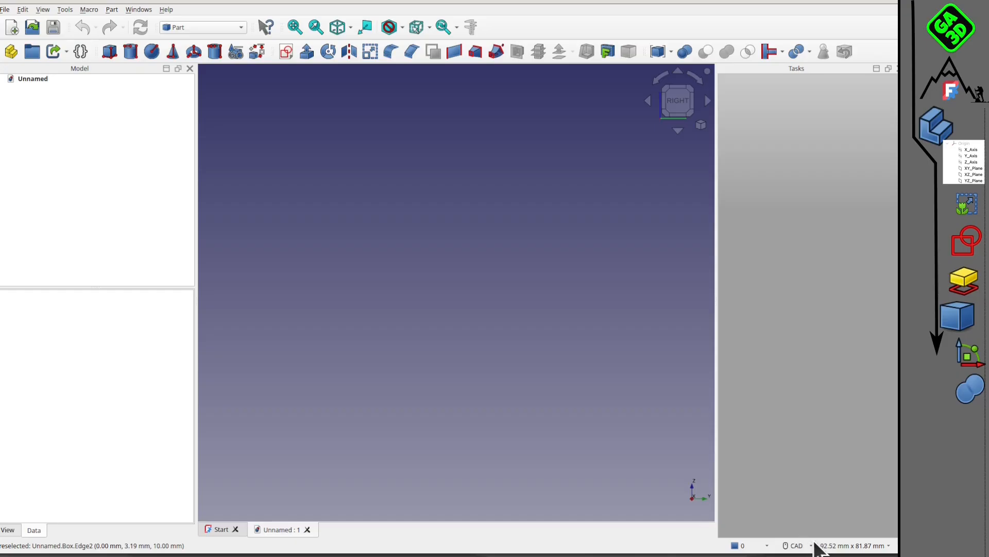
Open the FreeCAD users documentation in the web browser and go to its Mouse navigation page.
{"action": "left_click", "coordinate": [165, 10]}
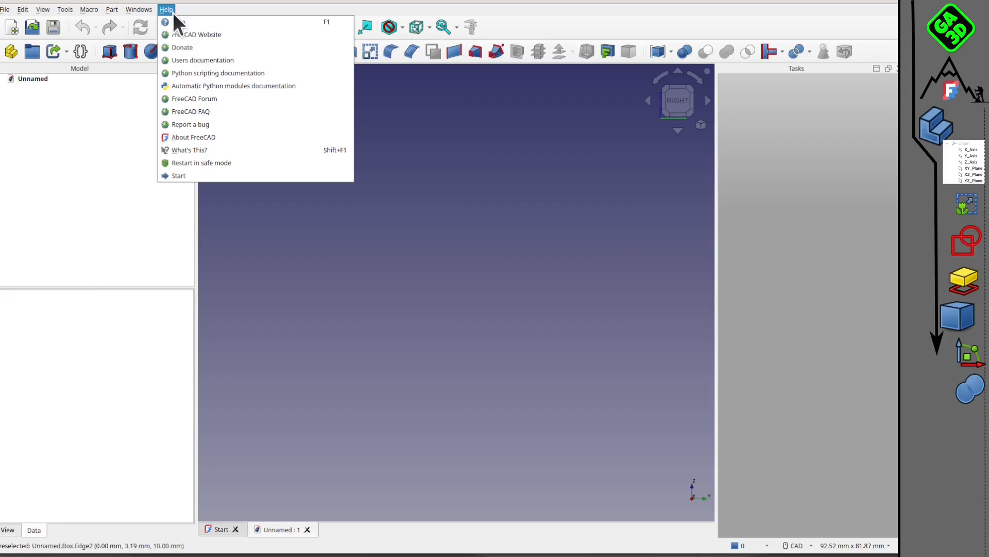
{"action": "left_click", "coordinate": [187, 60]}
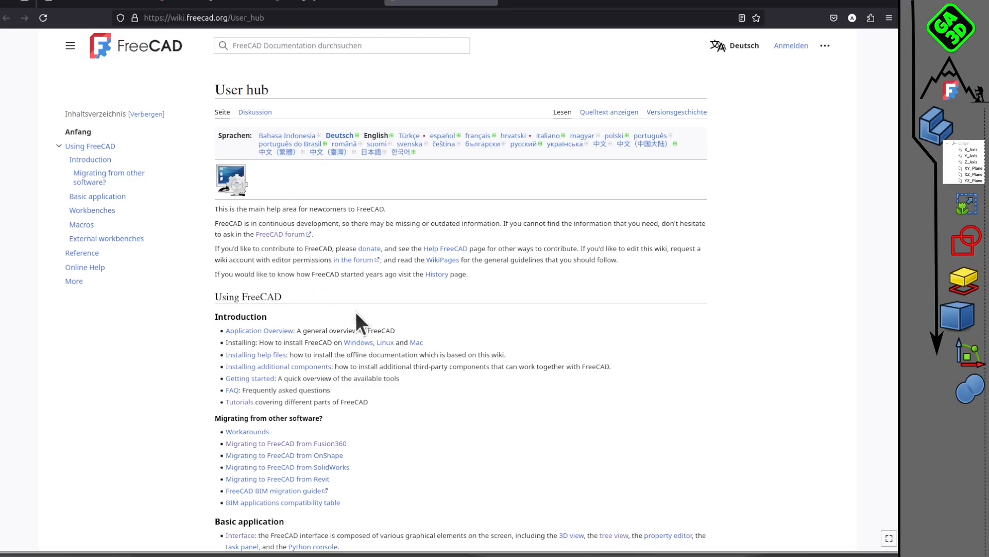
{"action": "scroll", "coordinate": [365, 304], "scroll_direction": "down", "scroll_amount": 3}
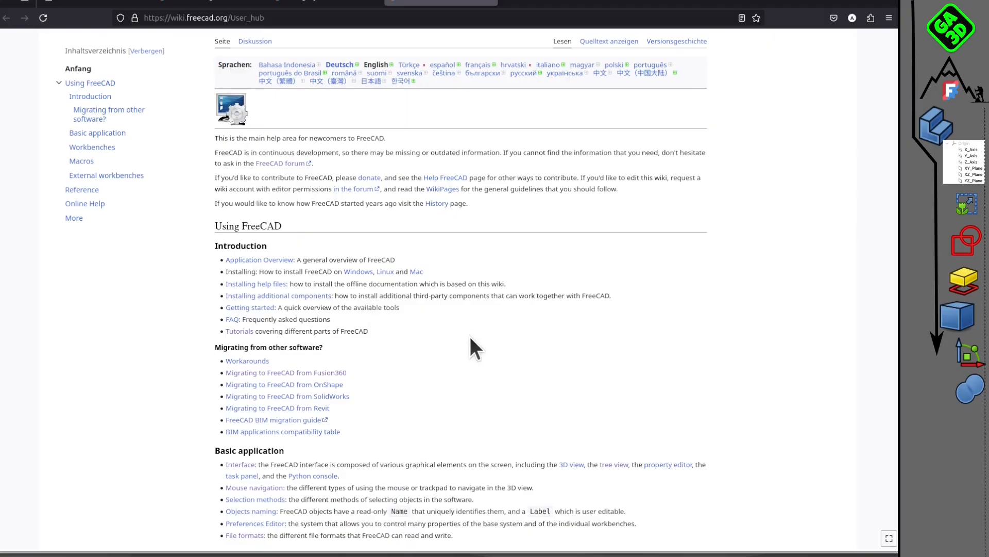
{"action": "scroll", "coordinate": [526, 325], "scroll_direction": "up", "scroll_amount": 3}
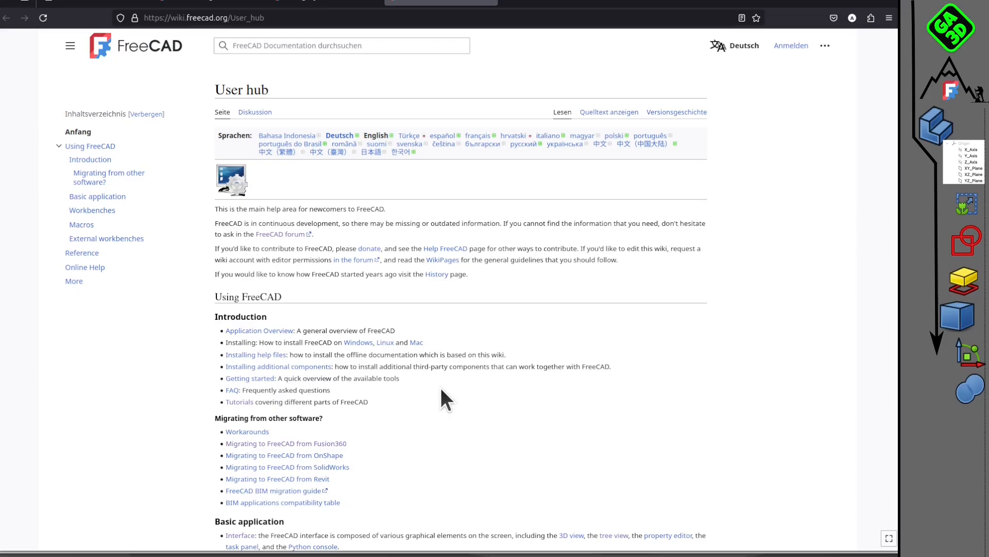
{"action": "scroll", "coordinate": [441, 388], "scroll_direction": "down", "scroll_amount": 2}
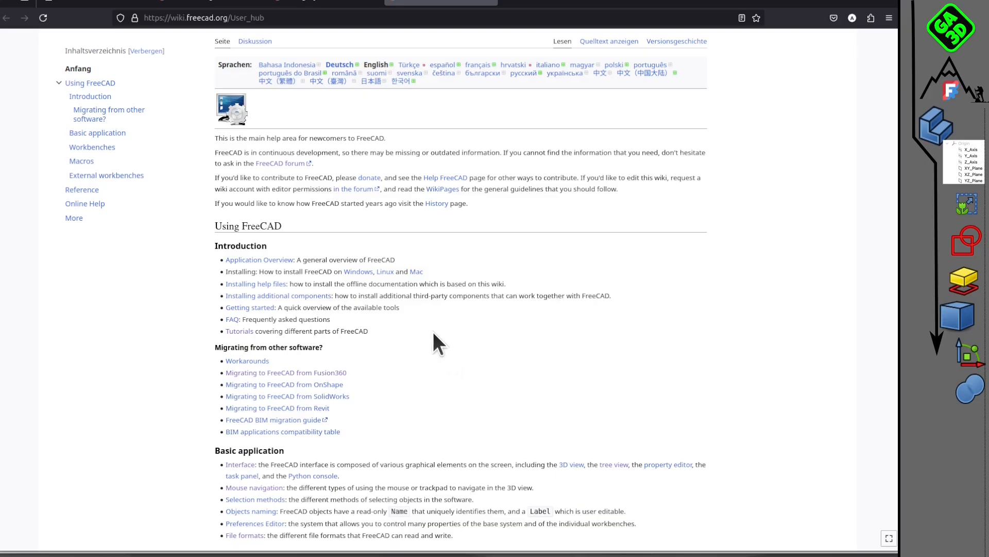
{"action": "scroll", "coordinate": [434, 333], "scroll_direction": "down", "scroll_amount": 2}
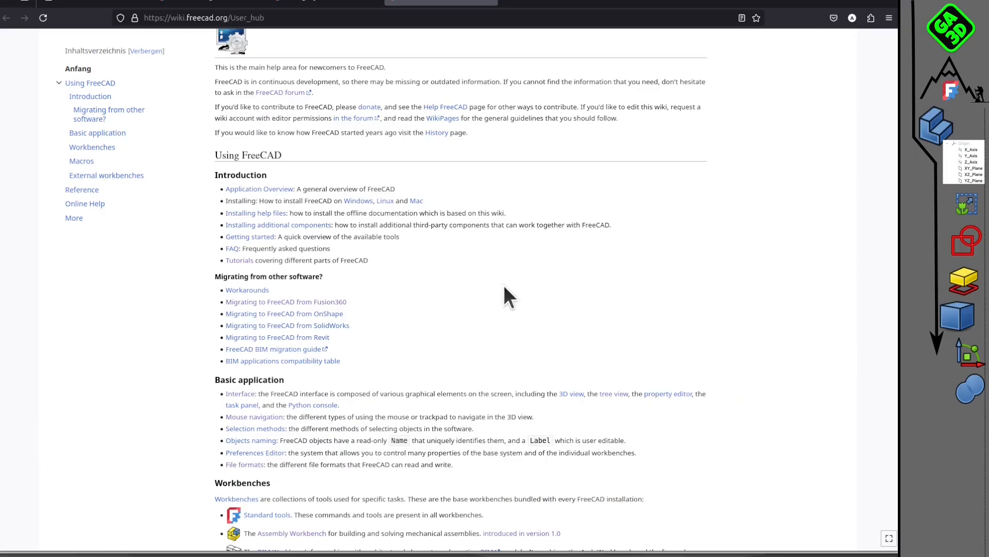
{"action": "scroll", "coordinate": [505, 296], "scroll_direction": "up", "scroll_amount": 1}
{"action": "scroll", "coordinate": [505, 296], "scroll_direction": "down", "scroll_amount": 1}
{"action": "left_click", "coordinate": [256, 417]}
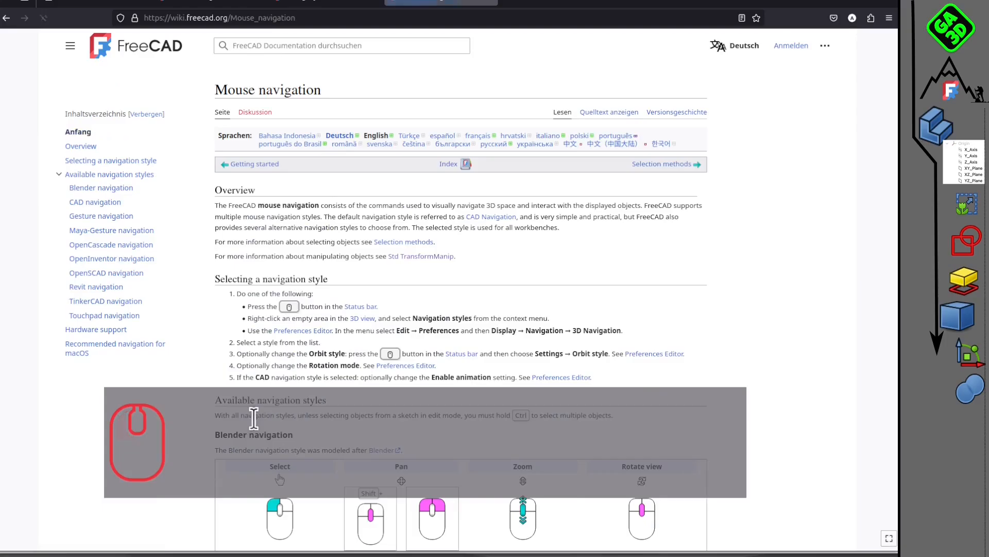
Examine how selecting, panning, zooming and rotating work in the Blender and CAD navigation styles.
{"action": "scroll", "coordinate": [503, 342], "scroll_direction": "down", "scroll_amount": 5}
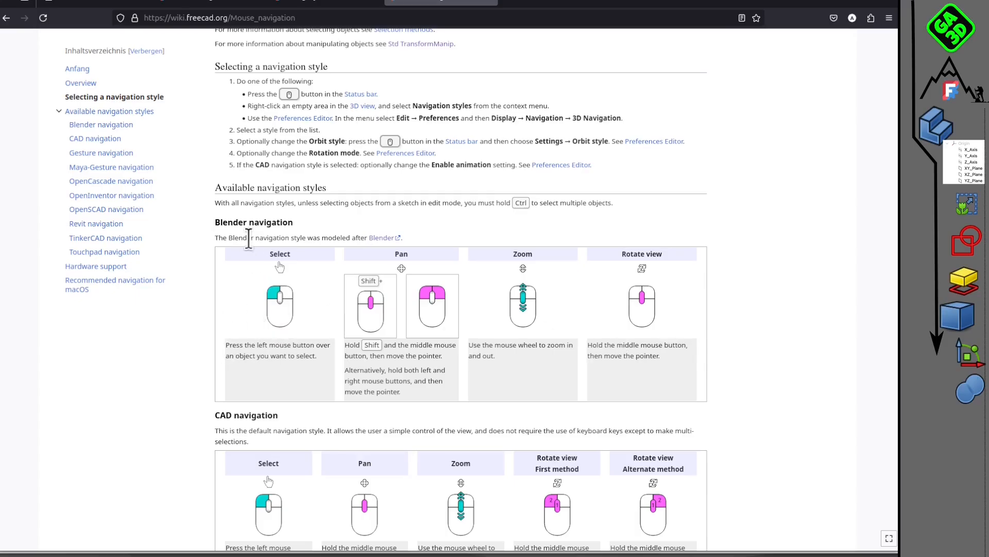
{"action": "scroll", "coordinate": [283, 399], "scroll_direction": "down", "scroll_amount": 3}
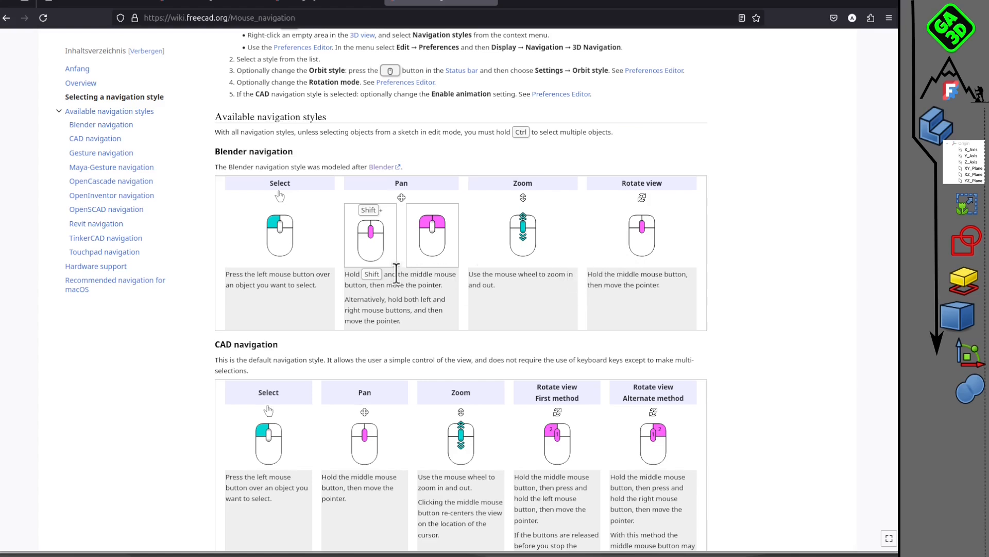
{"action": "scroll", "coordinate": [356, 385], "scroll_direction": "down", "scroll_amount": 1}
{"action": "scroll", "coordinate": [356, 385], "scroll_direction": "down", "scroll_amount": 4}
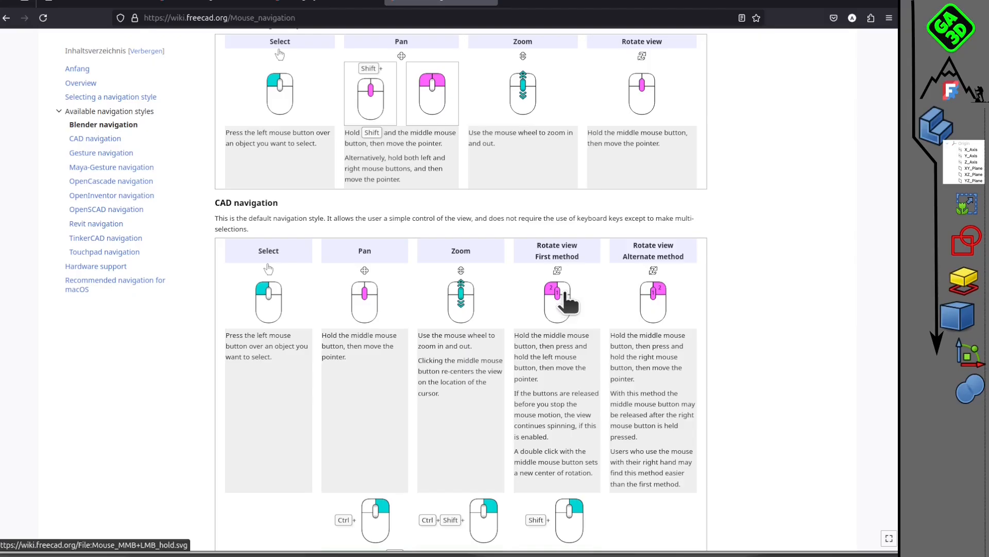
{"action": "scroll", "coordinate": [564, 297], "scroll_direction": "down", "scroll_amount": 2}
{"action": "scroll", "coordinate": [562, 294], "scroll_direction": "up", "scroll_amount": 4}
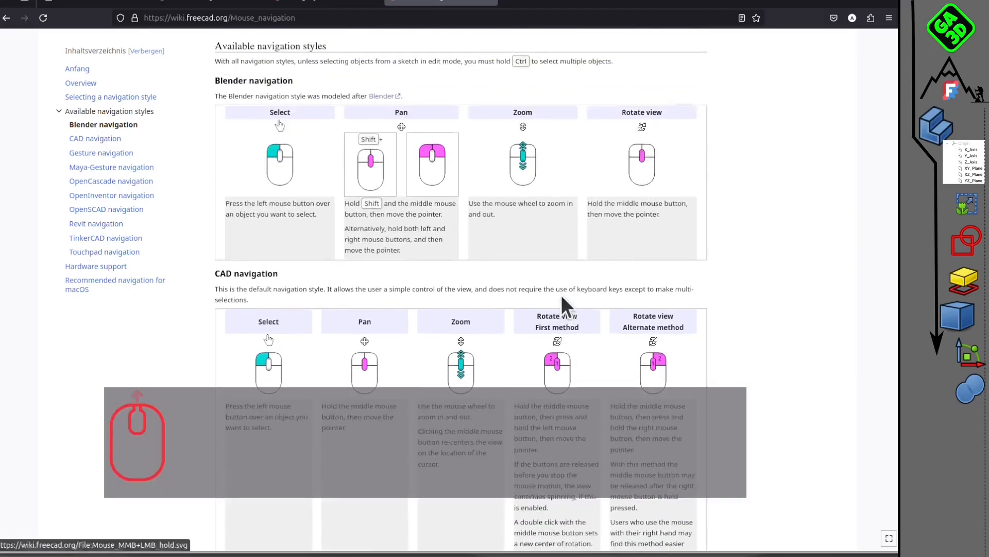
{"action": "scroll", "coordinate": [562, 295], "scroll_direction": "down", "scroll_amount": 4}
{"action": "scroll", "coordinate": [561, 296], "scroll_direction": "up", "scroll_amount": 3}
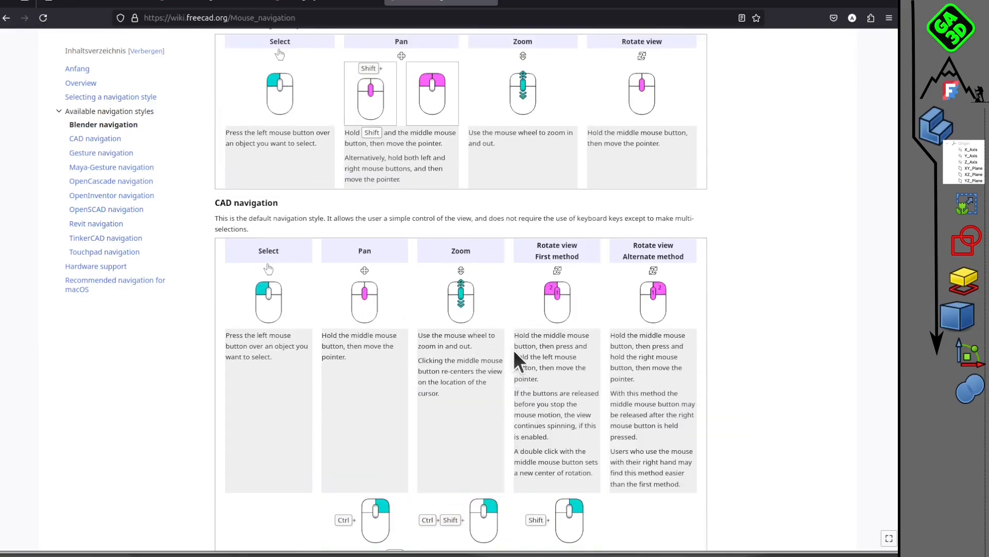
{"action": "scroll", "coordinate": [513, 350], "scroll_direction": "down", "scroll_amount": 2}
Look through the remaining navigation styles, from Gesture navigation down to Touchpad navigation.
{"action": "scroll", "coordinate": [651, 299], "scroll_direction": "down", "scroll_amount": 5}
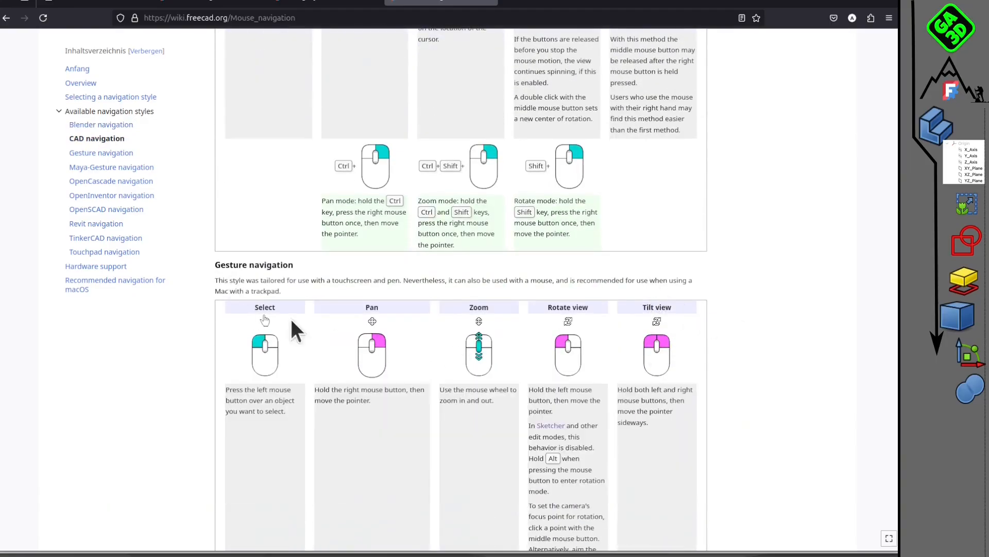
{"action": "scroll", "coordinate": [466, 330], "scroll_direction": "down", "scroll_amount": 9}
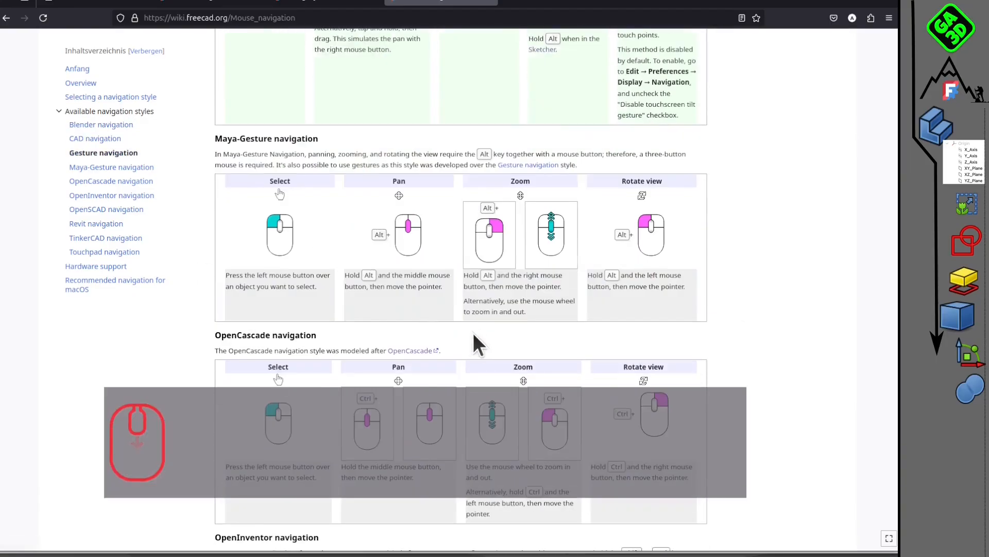
{"action": "scroll", "coordinate": [268, 265], "scroll_direction": "down", "scroll_amount": 2}
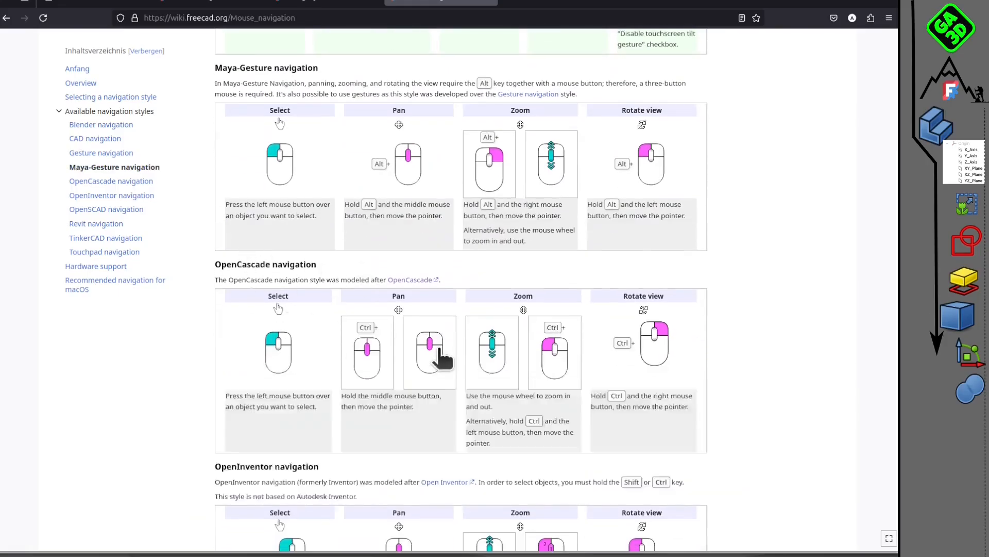
{"action": "scroll", "coordinate": [438, 347], "scroll_direction": "down", "scroll_amount": 3}
{"action": "scroll", "coordinate": [438, 347], "scroll_direction": "down", "scroll_amount": 12}
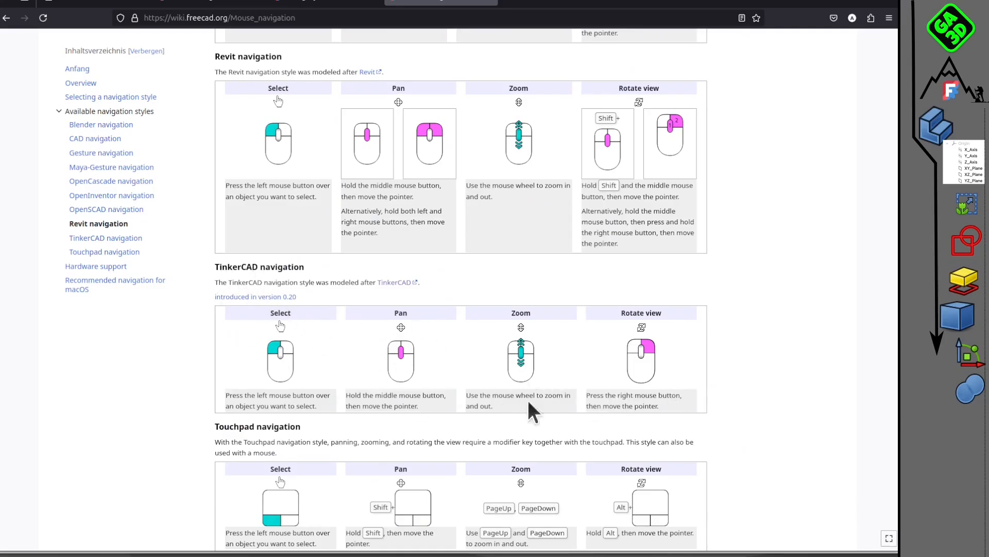
{"action": "scroll", "coordinate": [531, 410], "scroll_direction": "down", "scroll_amount": 3}
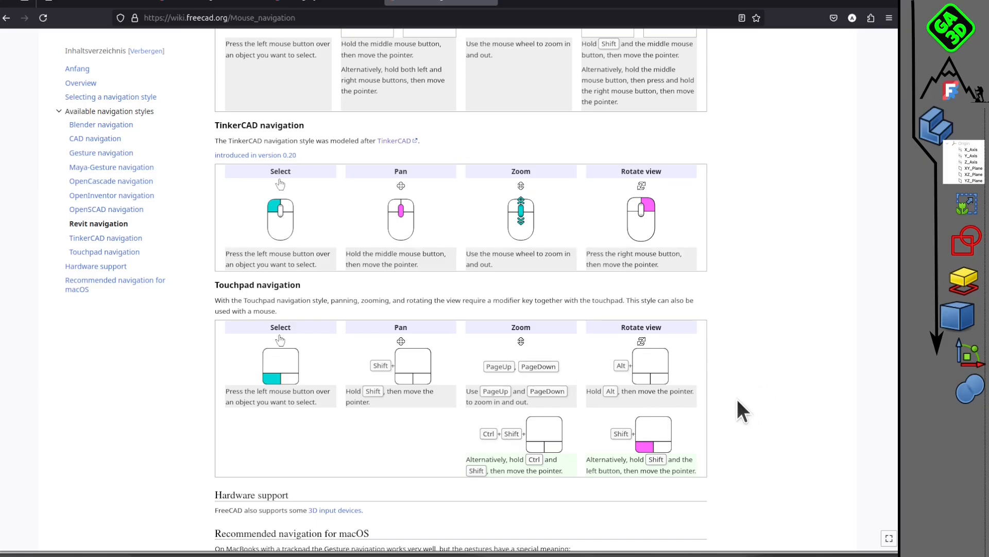
Review the CAD and Blender navigation tables once more and switch back to the empty document in FreeCAD.
{"action": "scroll", "coordinate": [737, 399], "scroll_direction": "up", "scroll_amount": 8}
{"action": "scroll", "coordinate": [730, 418], "scroll_direction": "up", "scroll_amount": 15}
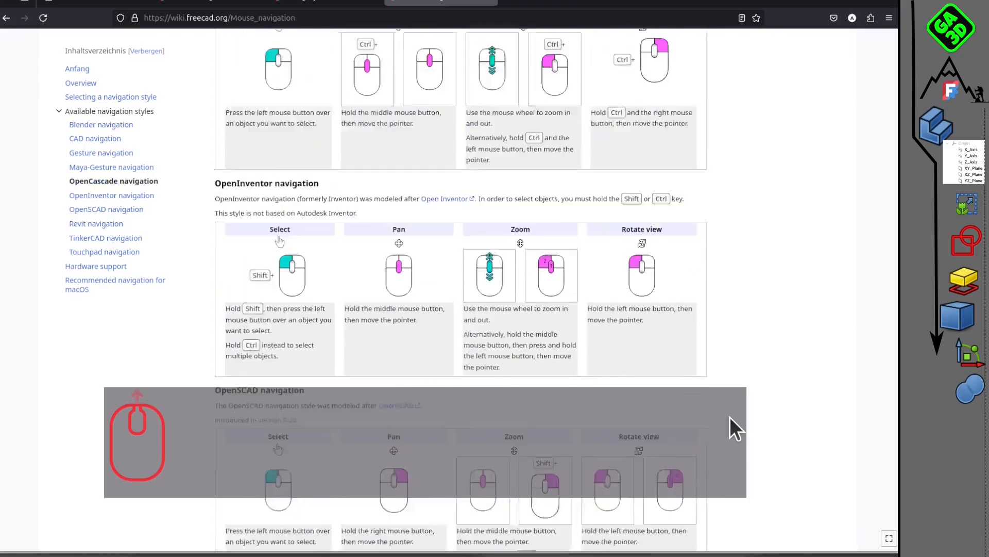
{"action": "scroll", "coordinate": [729, 419], "scroll_direction": "up", "scroll_amount": 12}
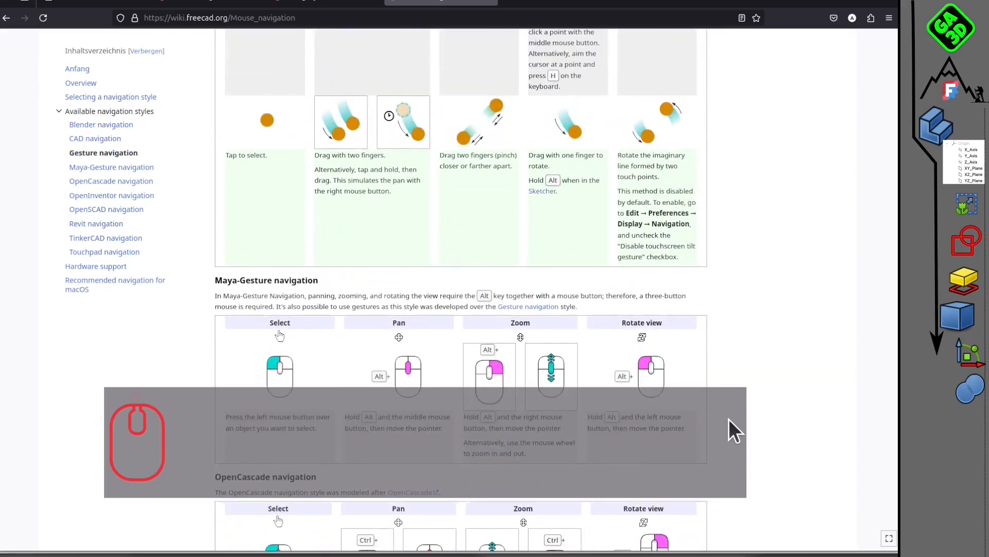
{"action": "scroll", "coordinate": [536, 400], "scroll_direction": "up", "scroll_amount": 4}
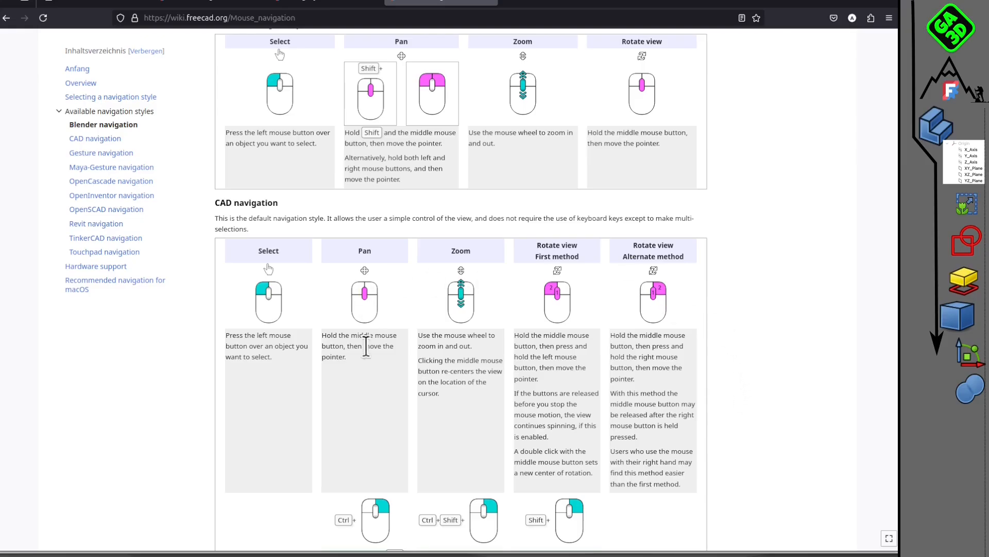
{"action": "scroll", "coordinate": [698, 477], "scroll_direction": "up", "scroll_amount": 3}
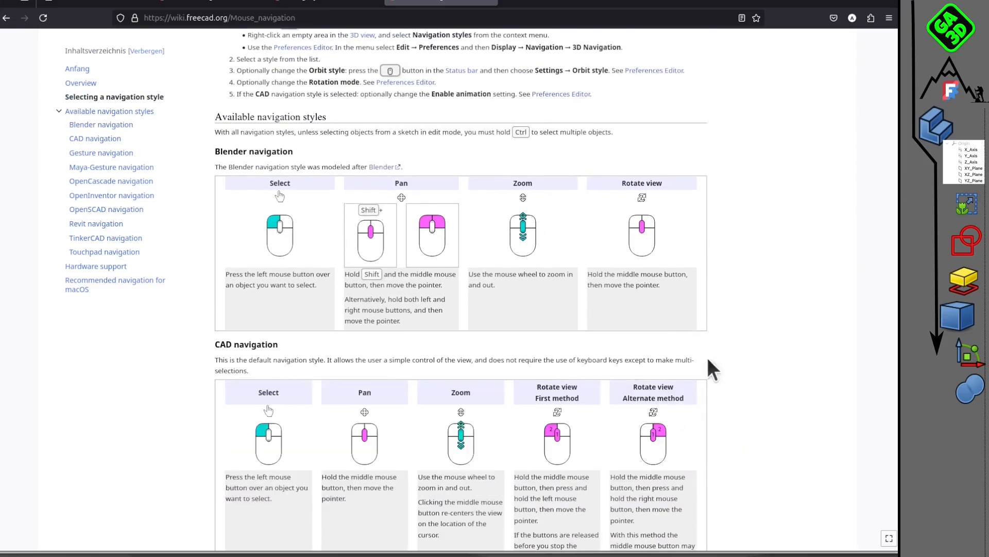
{"action": "left_click", "coordinate": [1, 135]}
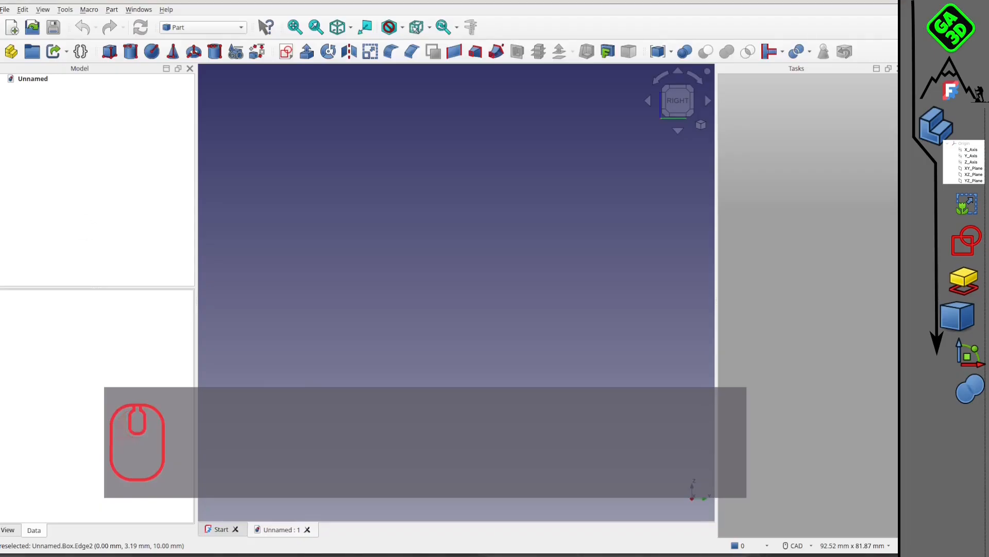
{"action": "left_click", "coordinate": [810, 548]}
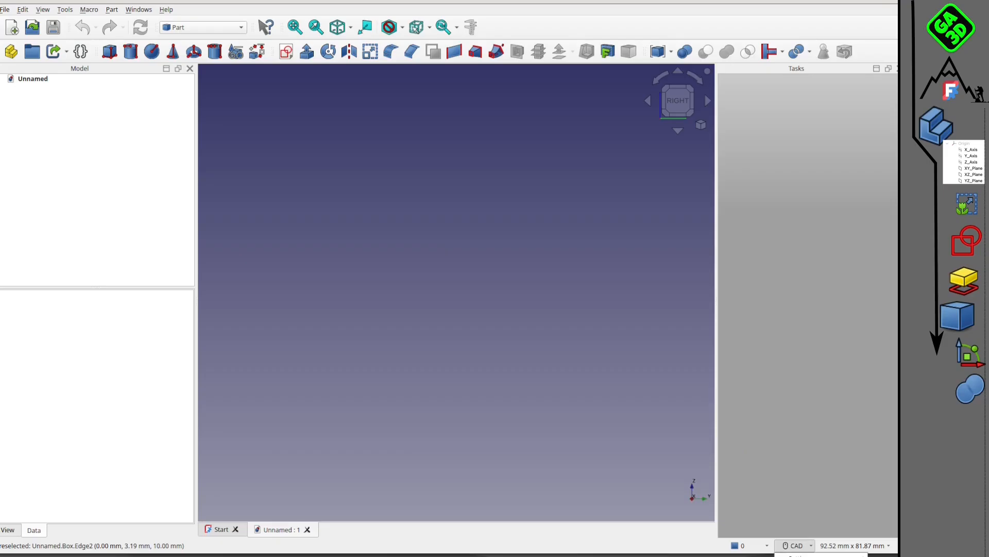
{"action": "left_click", "coordinate": [747, 536]}
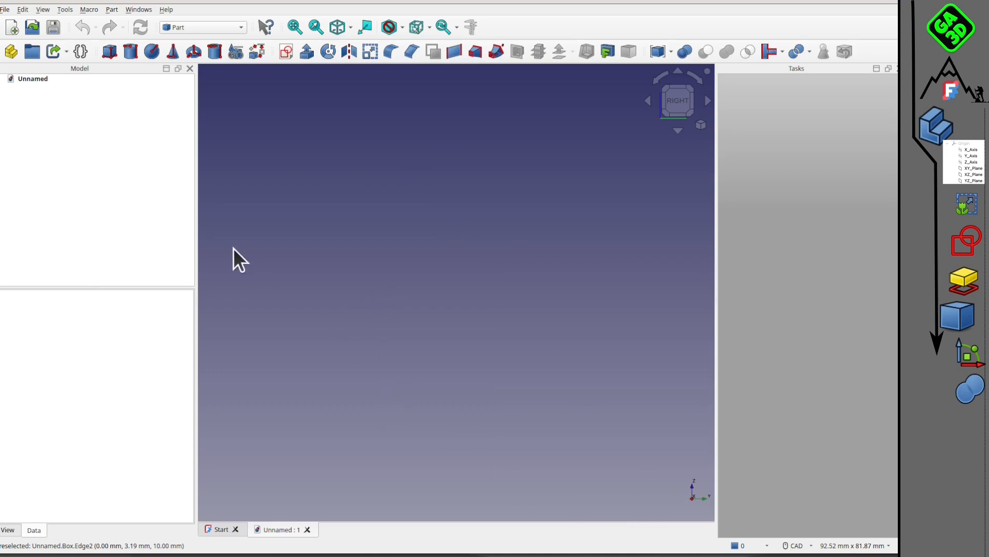
Switch to the Part Design workbench and create a new body in the document.
{"action": "left_click", "coordinate": [175, 27]}
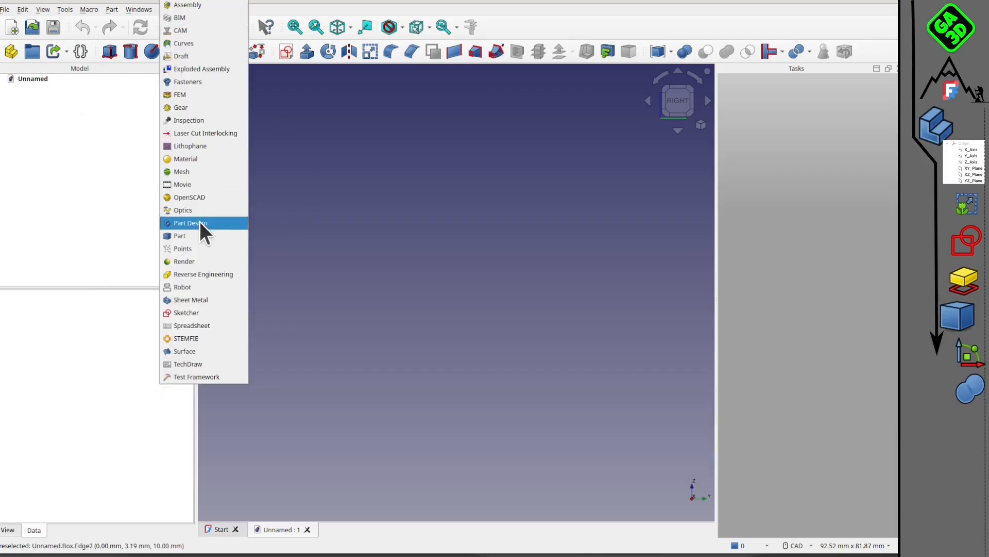
{"action": "left_click", "coordinate": [190, 222]}
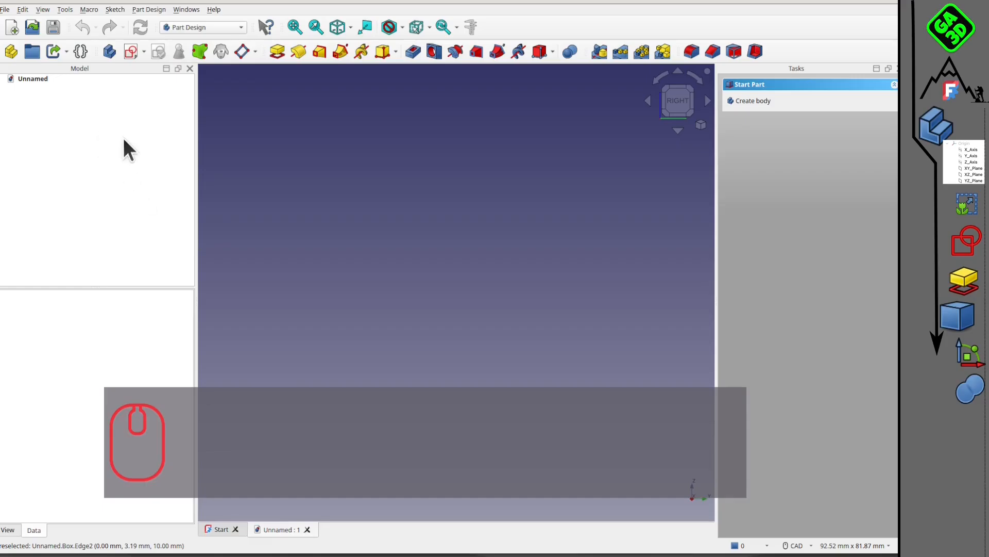
{"action": "left_click", "coordinate": [107, 56]}
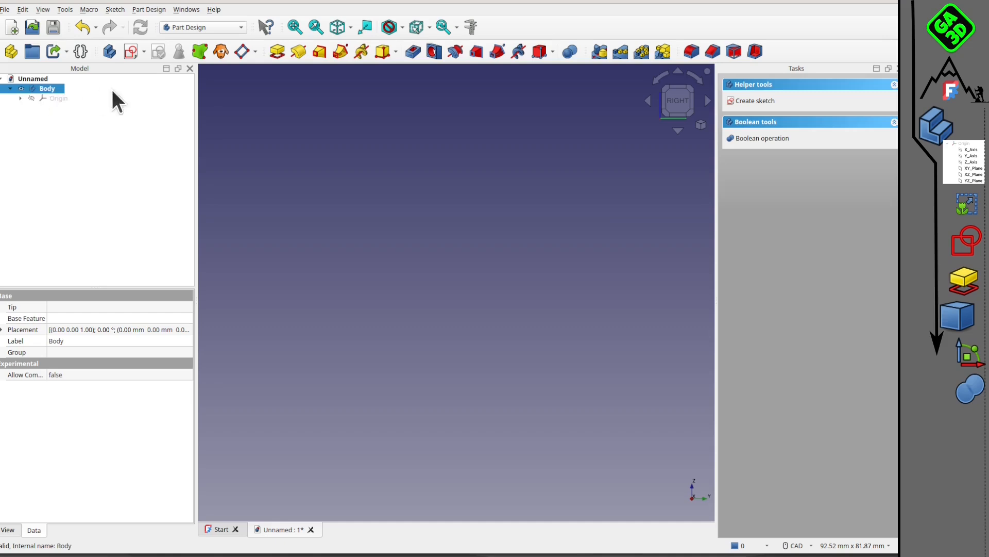
Make the body's Origin visible so that its base planes and axes show in the 3D view.
{"action": "left_click", "coordinate": [32, 98]}
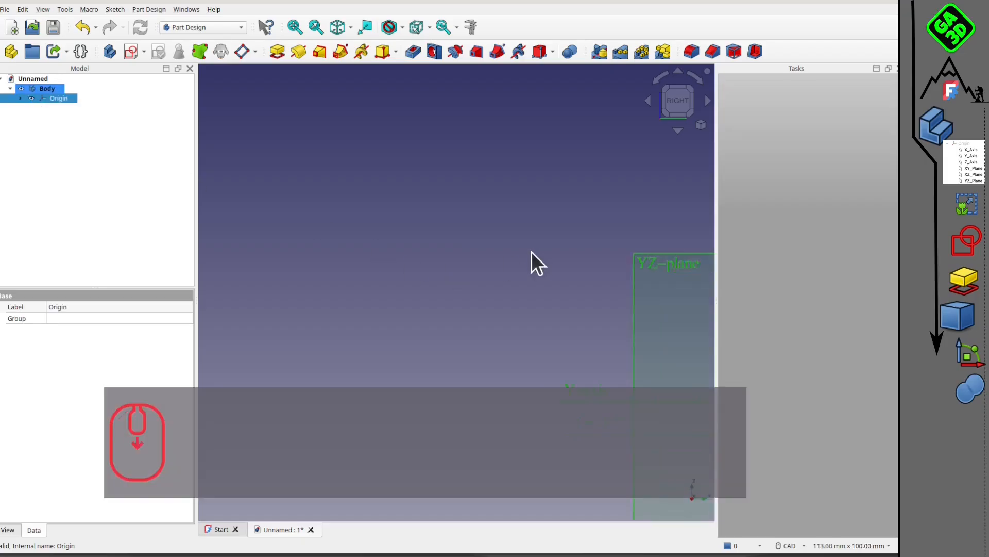
{"action": "middle_click_drag", "start_coordinate": [635, 298], "coordinate": [358, 242]}
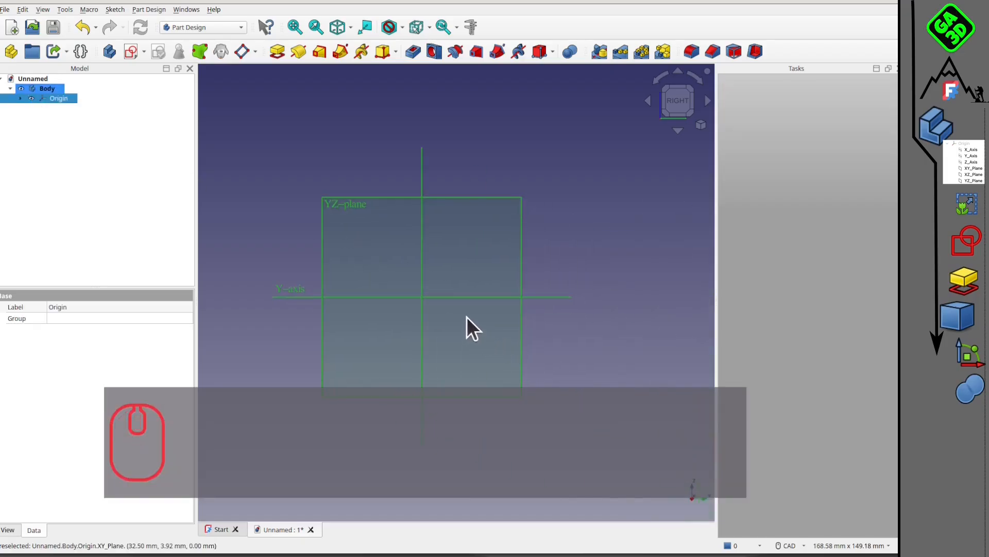
Practise rotating the origin planes freely and snapping to the right and bottom standard views with the navigation cube.
{"action": "mouse_move", "coordinate": [485, 343]}
{"action": "middle_mouse_down"}
{"action": "mouse_move", "coordinate": [469, 299]}
{"action": "mouse_move", "coordinate": [508, 242]}
{"action": "mouse_move", "coordinate": [469, 324]}
{"action": "mouse_move", "coordinate": [477, 335]}
{"action": "mouse_move", "coordinate": [484, 327]}
{"action": "middle_mouse_up"}
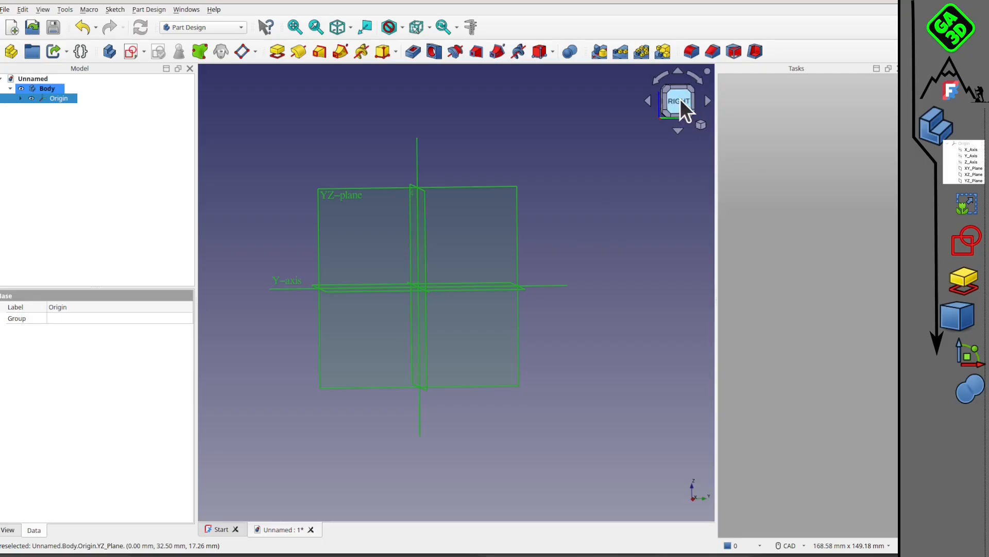
{"action": "left_click", "coordinate": [681, 101]}
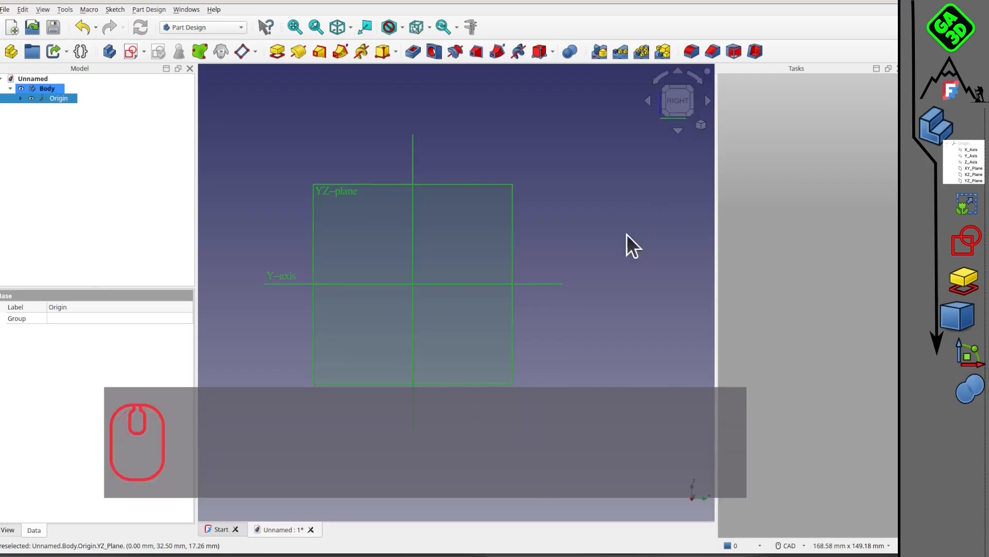
{"action": "middle_click_drag", "start_coordinate": [541, 386], "coordinate": [519, 305]}
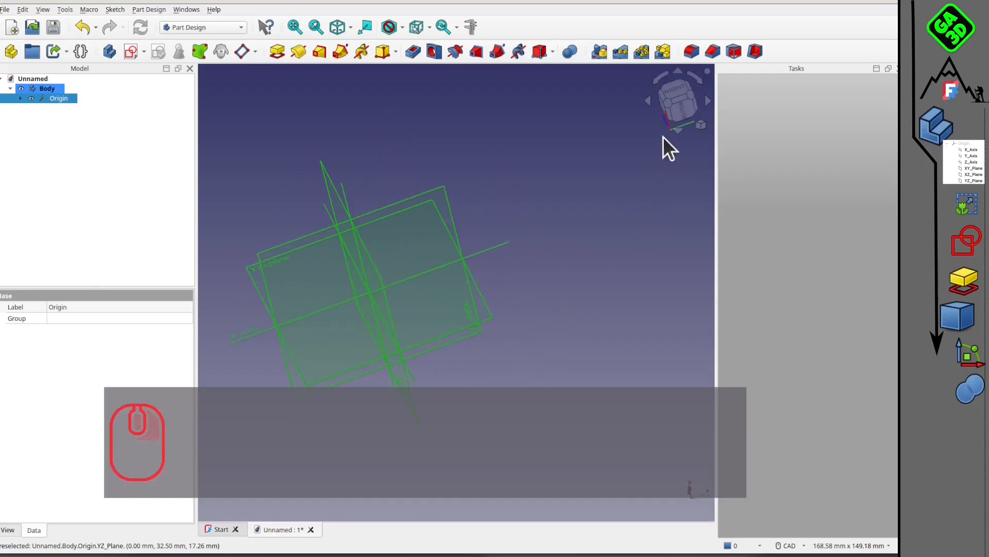
{"action": "left_click", "coordinate": [682, 112]}
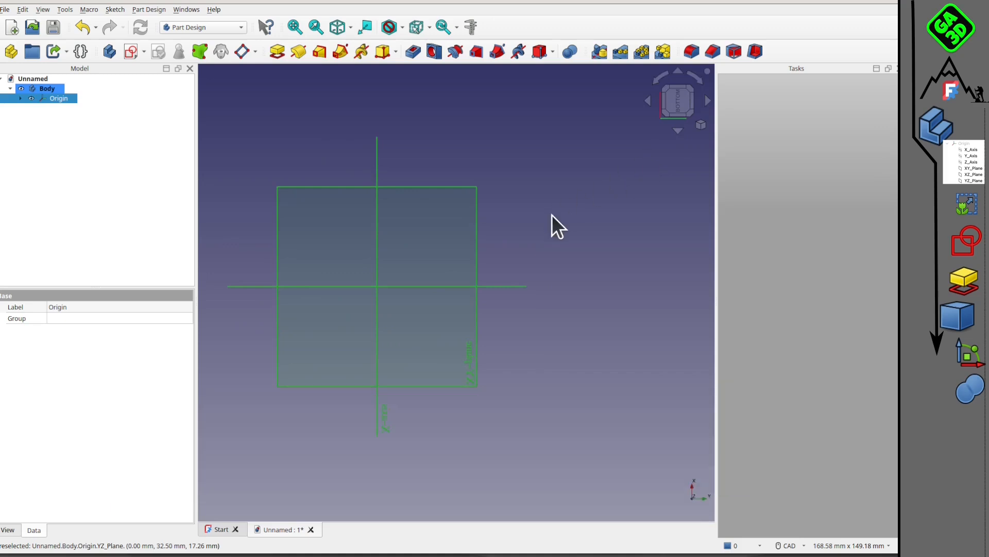
{"action": "middle_click_drag", "start_coordinate": [384, 162], "coordinate": [424, 177]}
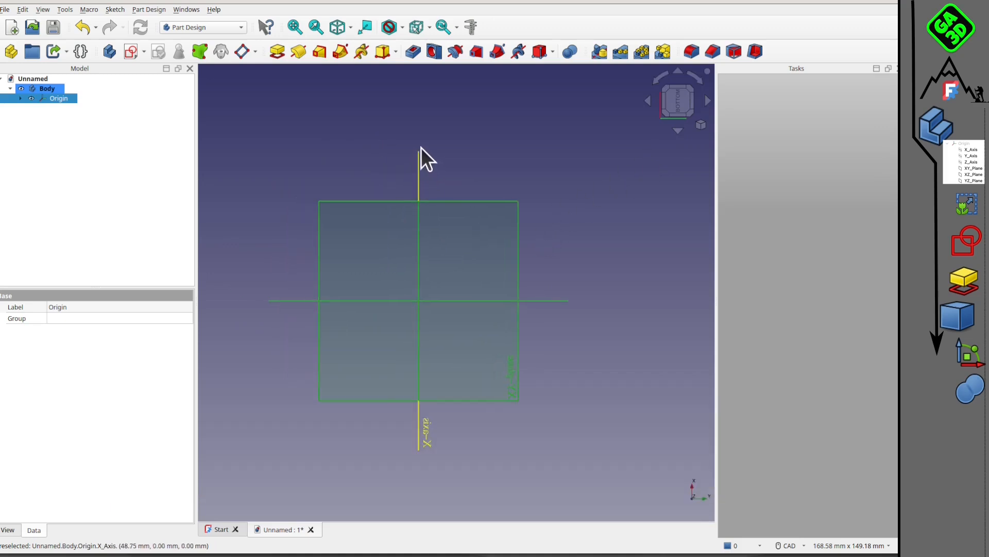
Practise zooming in and out on the origin planes, and tilt the view so all three planes can be told apart.
{"action": "scroll", "coordinate": [432, 245], "scroll_direction": "down", "scroll_amount": 4}
{"action": "scroll", "coordinate": [432, 245], "scroll_direction": "up", "scroll_amount": 1}
{"action": "scroll", "coordinate": [432, 245], "scroll_direction": "up", "scroll_amount": 4}
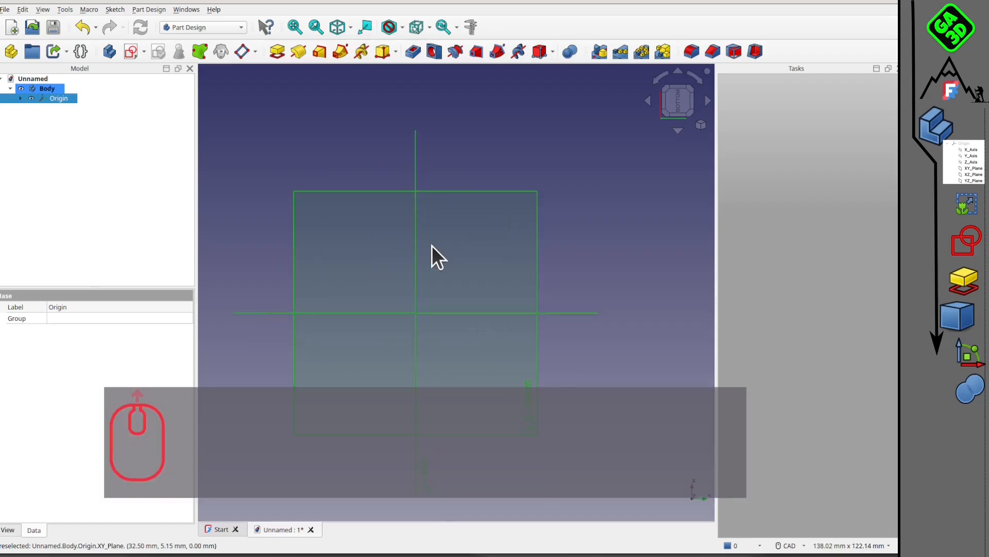
{"action": "scroll", "coordinate": [432, 252], "scroll_direction": "down", "scroll_amount": 6}
{"action": "scroll", "coordinate": [431, 258], "scroll_direction": "up", "scroll_amount": 8}
{"action": "scroll", "coordinate": [429, 261], "scroll_direction": "down", "scroll_amount": 5}
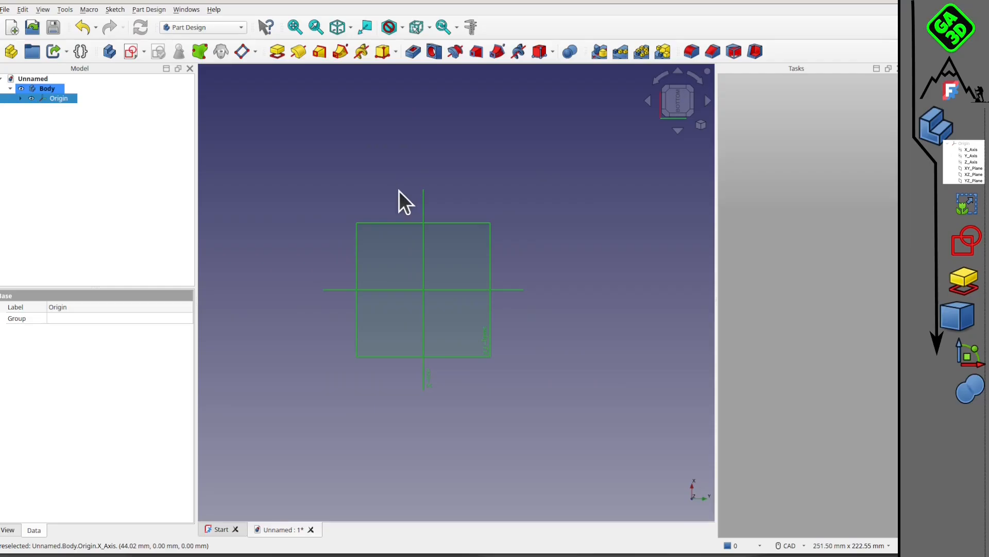
{"action": "mouse_move", "coordinate": [398, 184]}
{"action": "middle_mouse_down"}
{"action": "mouse_move", "coordinate": [428, 221]}
{"action": "mouse_move", "coordinate": [471, 228]}
{"action": "mouse_move", "coordinate": [493, 199]}
{"action": "mouse_move", "coordinate": [479, 184]}
{"action": "mouse_move", "coordinate": [419, 185]}
{"action": "mouse_move", "coordinate": [345, 212]}
{"action": "mouse_move", "coordinate": [302, 179]}
{"action": "mouse_move", "coordinate": [347, 222]}
{"action": "mouse_move", "coordinate": [472, 276]}
{"action": "mouse_move", "coordinate": [515, 243]}
{"action": "mouse_move", "coordinate": [433, 207]}
{"action": "mouse_move", "coordinate": [346, 238]}
{"action": "mouse_move", "coordinate": [385, 197]}
{"action": "mouse_move", "coordinate": [444, 246]}
{"action": "middle_mouse_up"}
{"action": "scroll", "coordinate": [400, 314], "scroll_direction": "up", "scroll_amount": 3}
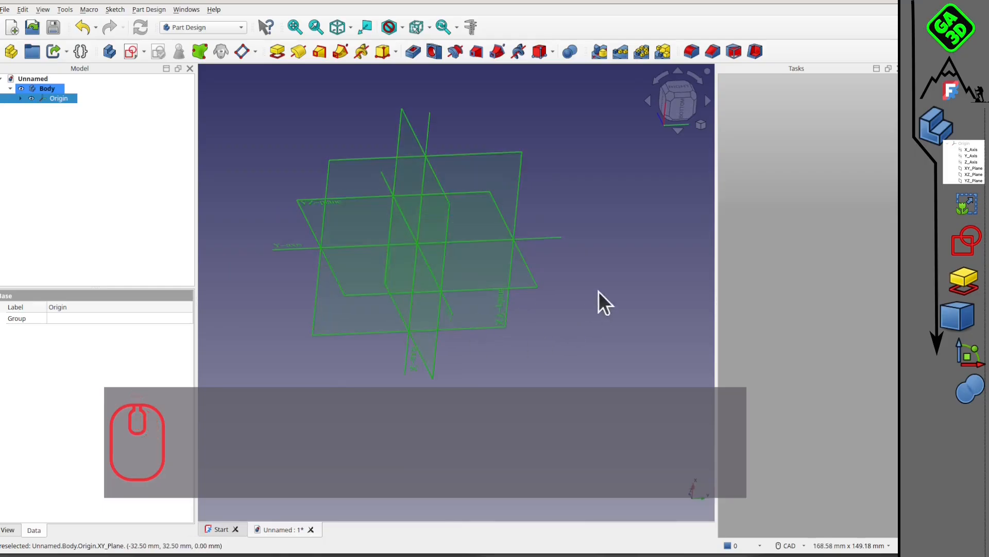
Select the YZ, XY and XZ origin planes together, and clear the selection after inspecting them from another angle.
{"action": "left_click", "coordinate": [564, 313]}
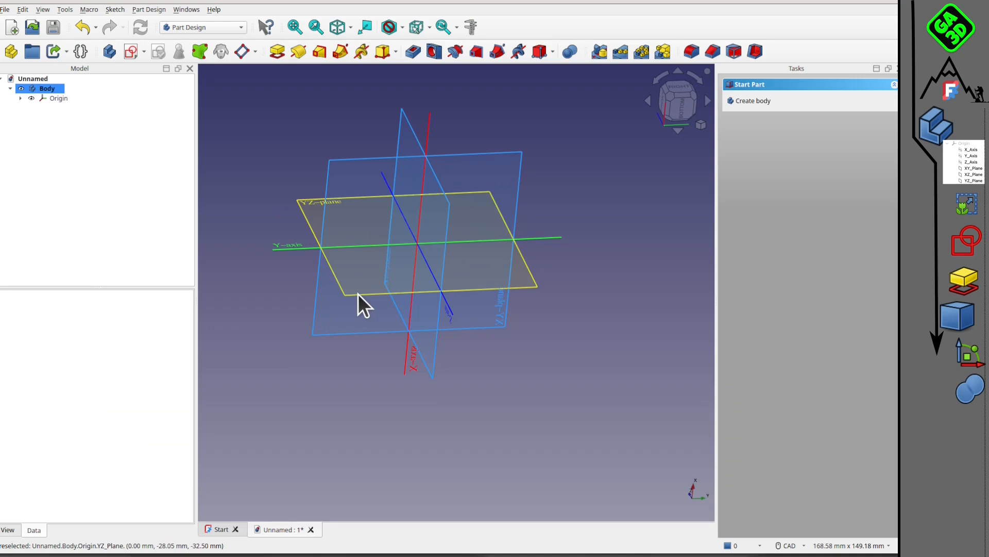
{"action": "left_click", "coordinate": [360, 293]}
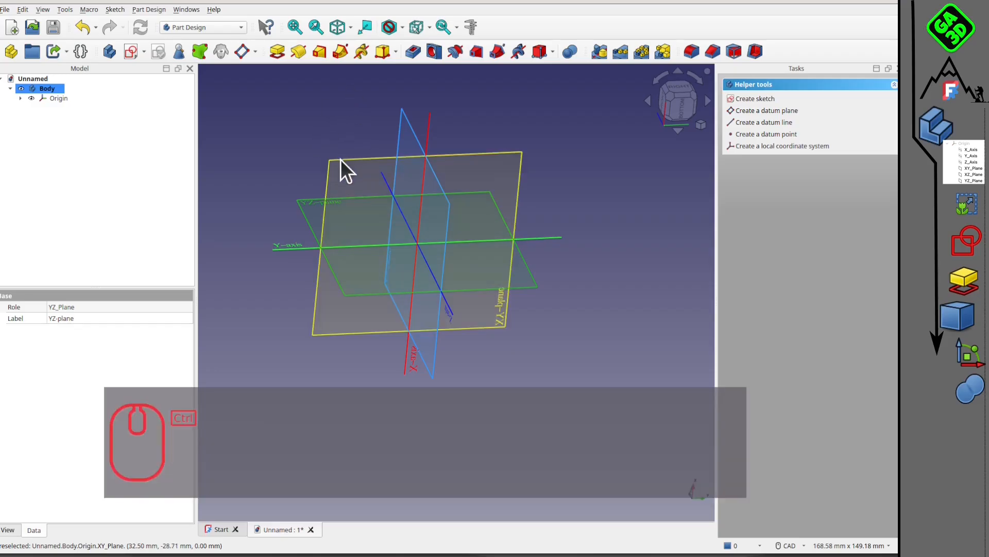
{"action": "left_click", "coordinate": [339, 161], "text": "ctrl"}
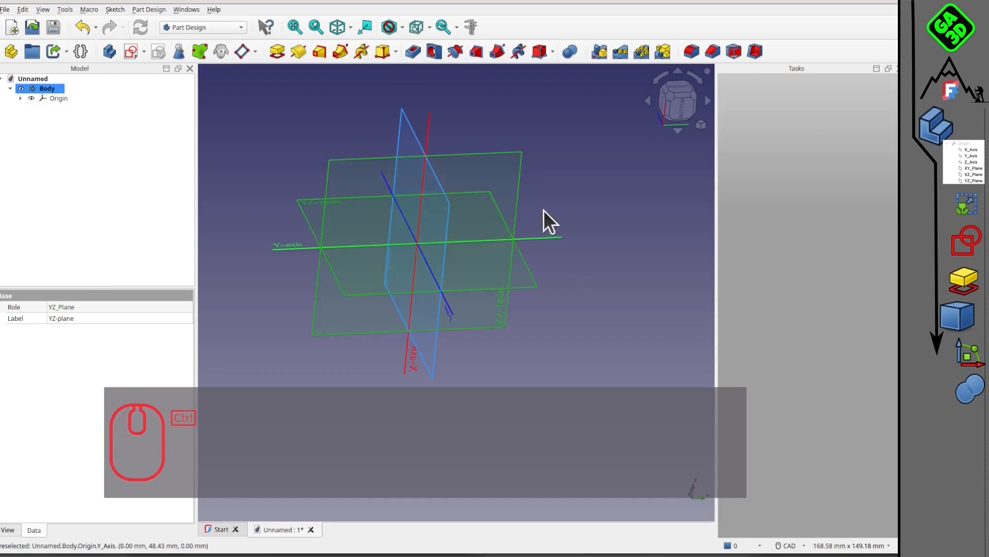
{"action": "left_click", "coordinate": [452, 206], "text": "ctrl"}
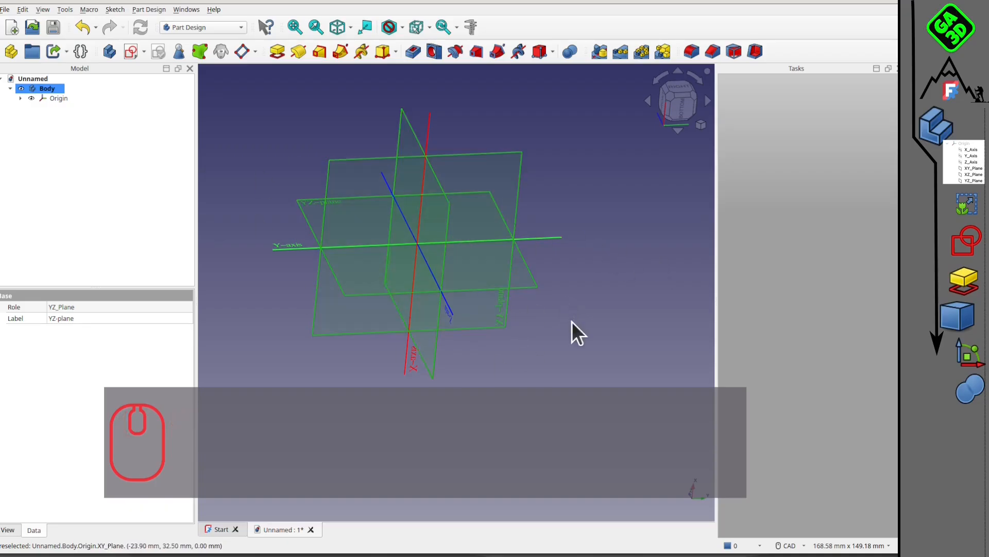
{"action": "right_click_drag", "start_coordinate": [572, 321], "coordinate": [584, 351]}
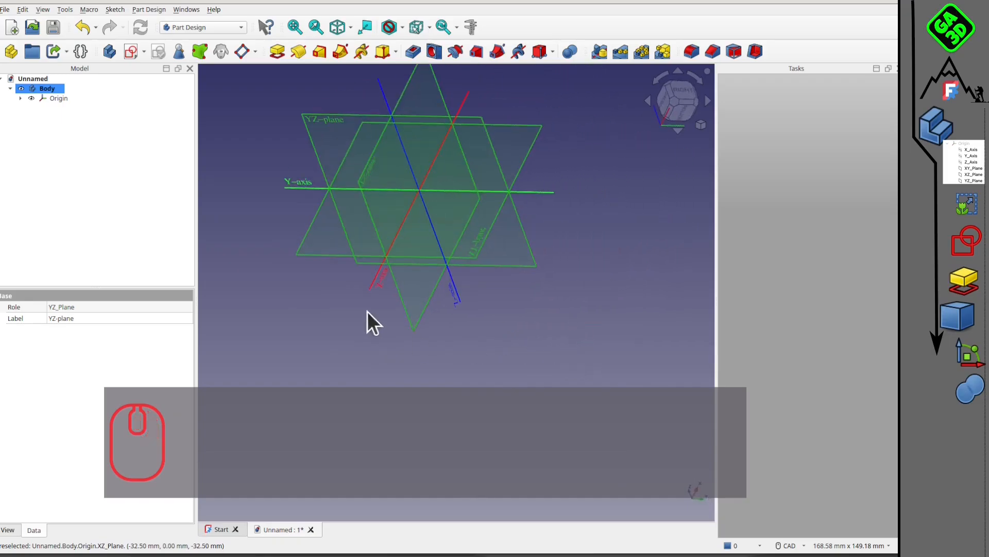
{"action": "middle_click_drag", "start_coordinate": [418, 347], "coordinate": [333, 331]}
{"action": "left_click", "coordinate": [323, 330]}
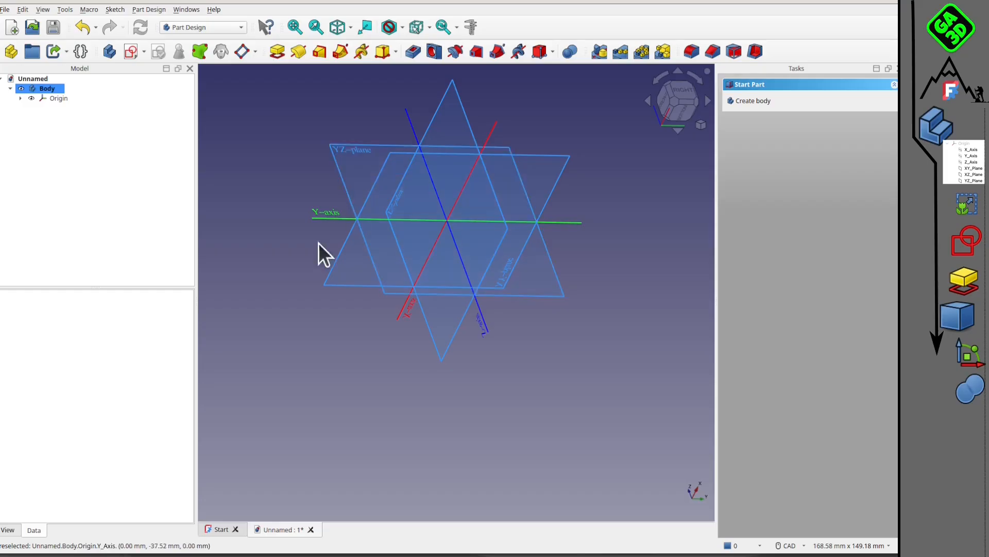
Create a new sketch on the body's YZ plane.
{"action": "left_click", "coordinate": [352, 149]}
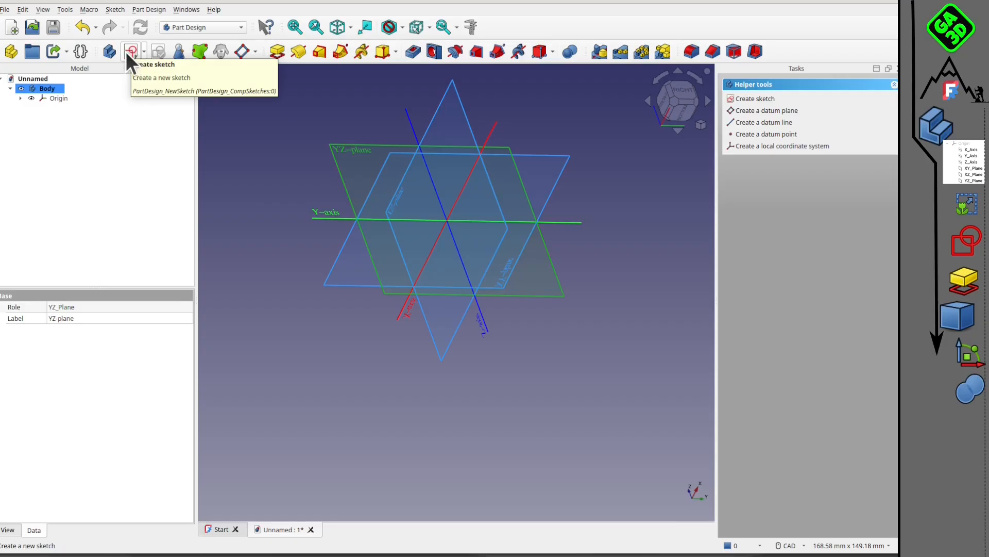
{"action": "left_click", "coordinate": [126, 53]}
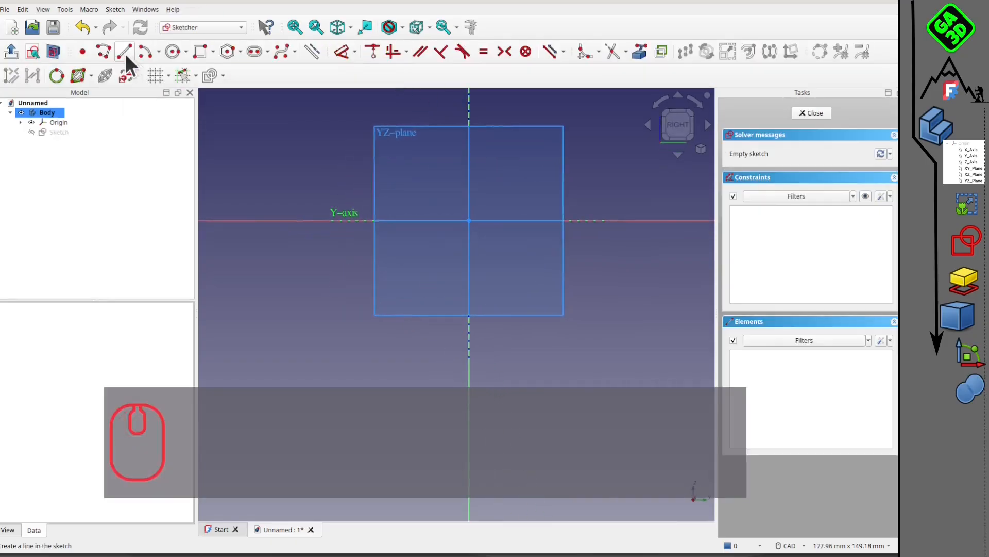
{"action": "middle_click_drag", "start_coordinate": [444, 197], "coordinate": [364, 264]}
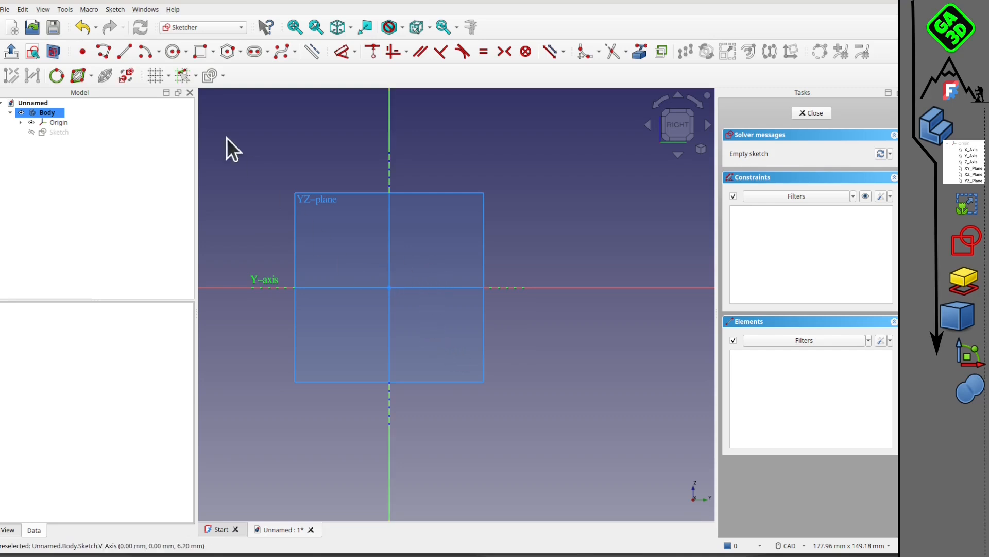
Draw a horizontal line about 17 mm long above the horizontal axis and a separate vertical line starting just below its right end.
{"action": "left_click", "coordinate": [125, 51]}
{"action": "left_click", "coordinate": [406, 227]}
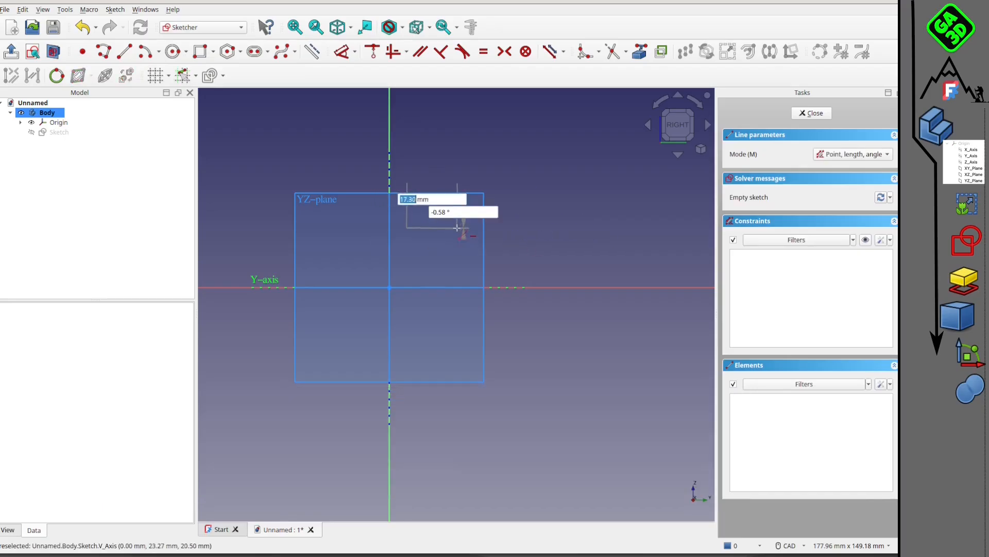
{"action": "left_click", "coordinate": [457, 226]}
{"action": "scroll", "coordinate": [458, 248], "scroll_direction": "up", "scroll_amount": 2}
{"action": "left_click", "coordinate": [458, 211]}
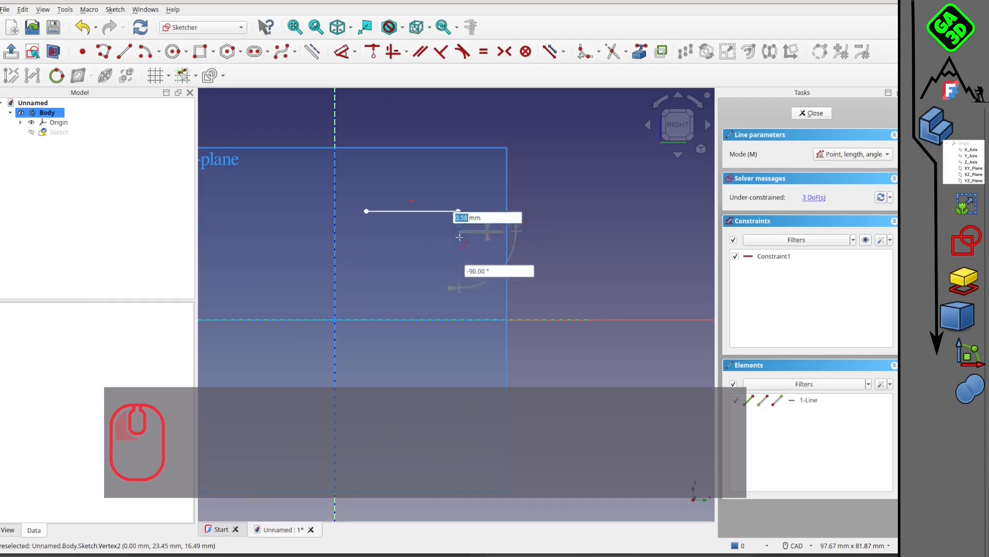
{"action": "left_click", "coordinate": [459, 282]}
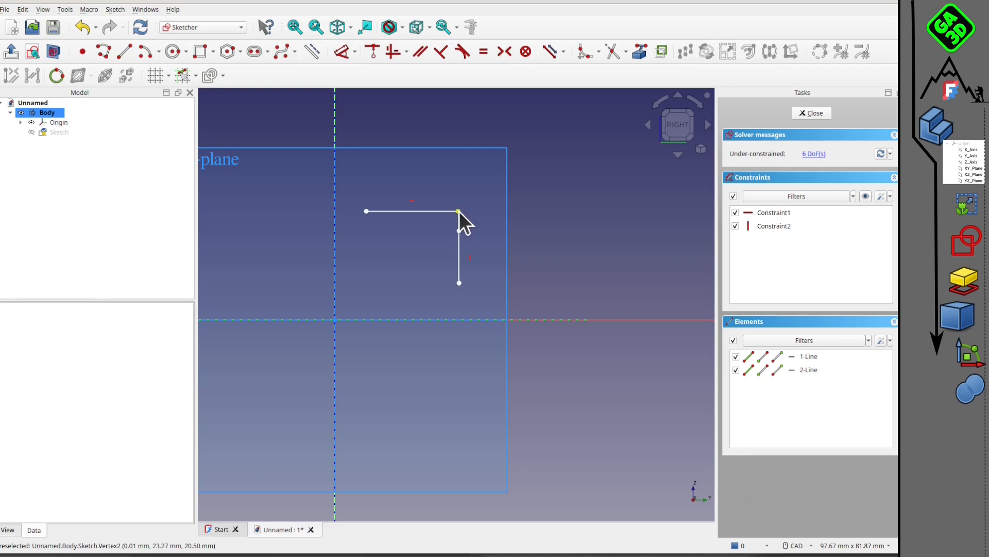
Make the horizontal line's right endpoint coincident with the vertical line's upper endpoint.
{"action": "left_click", "coordinate": [459, 211], "text": "shift"}
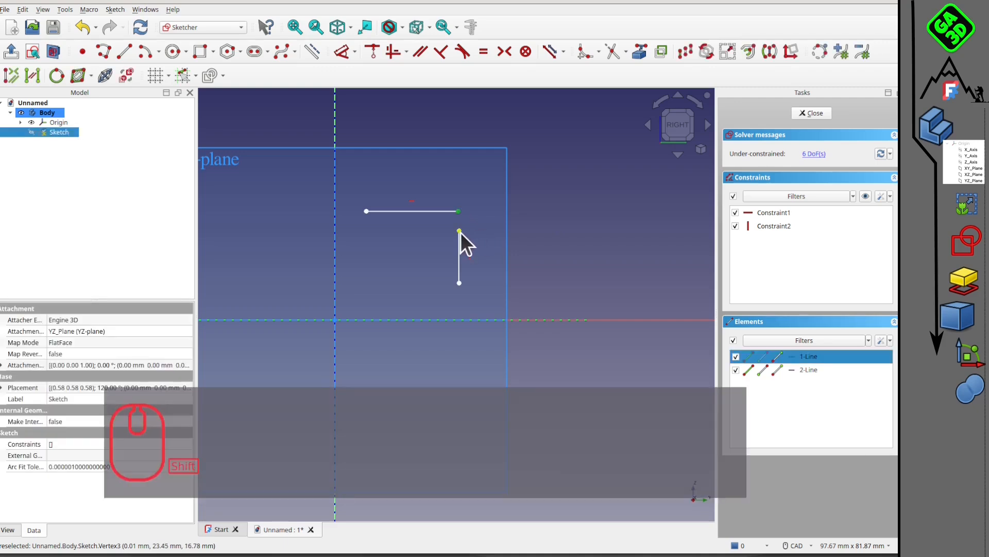
{"action": "left_click", "coordinate": [459, 231], "text": "shift"}
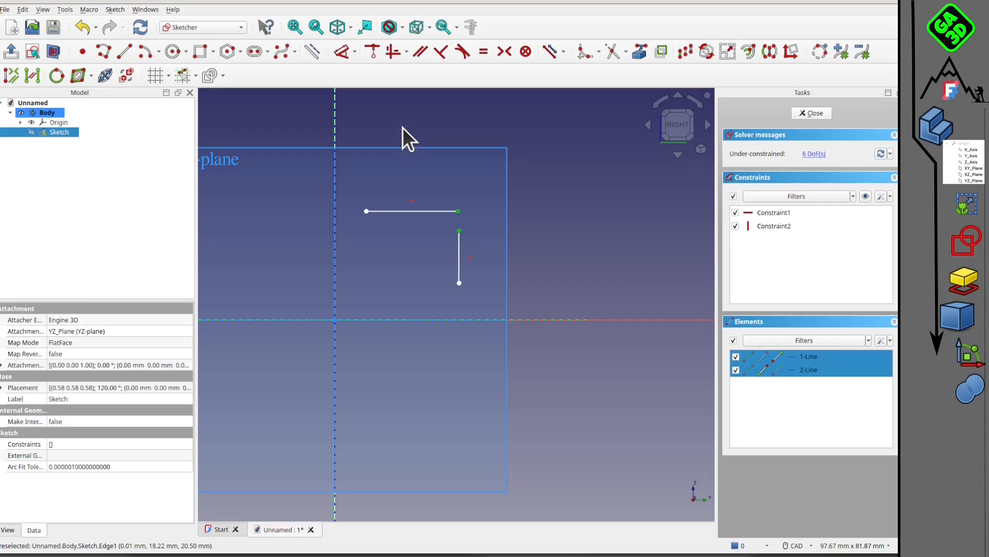
{"action": "left_click", "coordinate": [372, 50]}
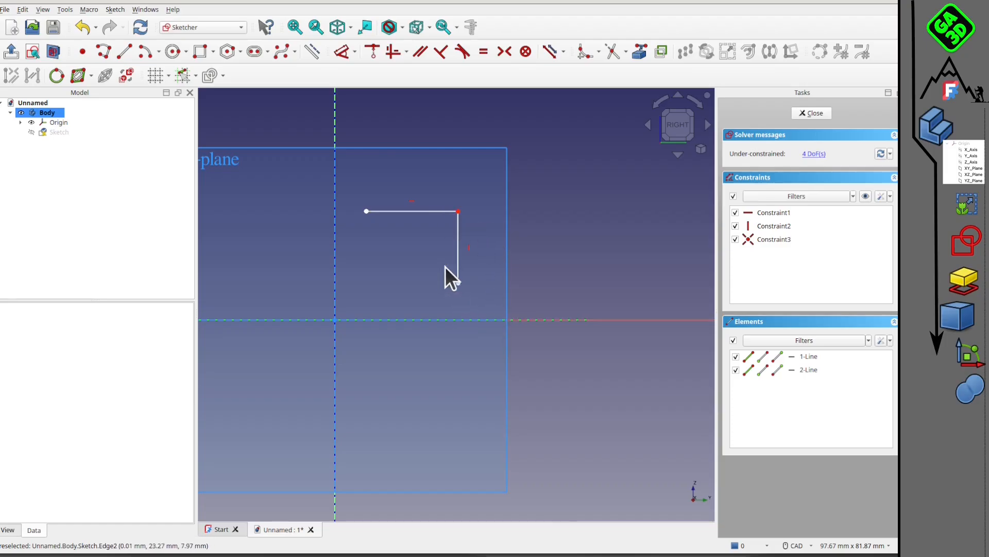
Draw a slanted line about 17 mm long at about 32° just above the horizontal line.
{"action": "left_click", "coordinate": [124, 51]}
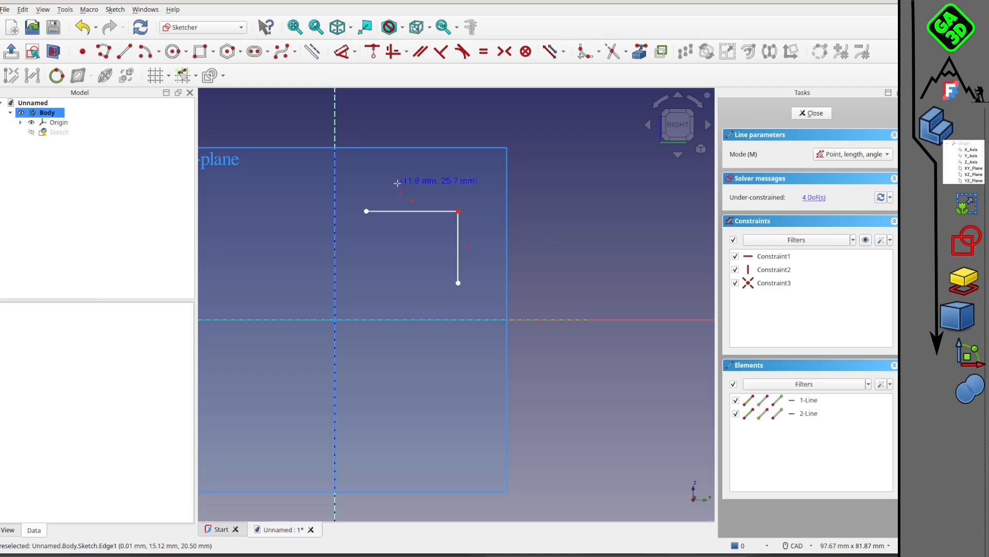
{"action": "left_click", "coordinate": [346, 208]}
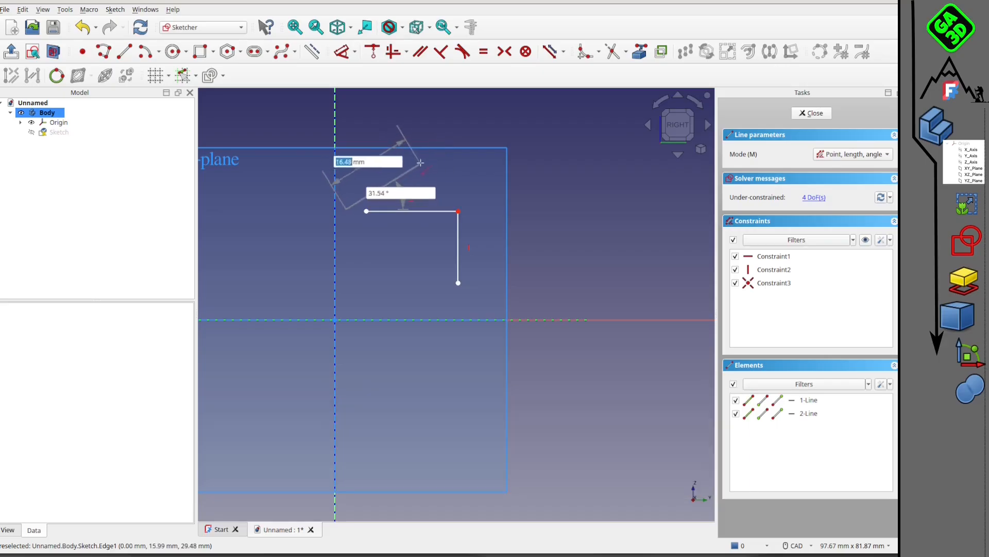
{"action": "left_click", "coordinate": [423, 161]}
{"action": "right_click", "coordinate": [515, 183]}
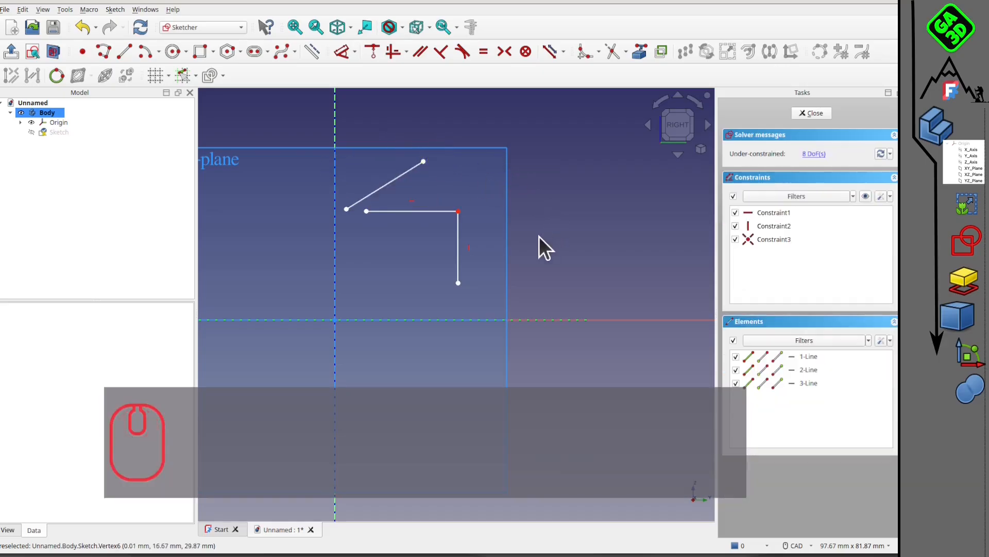
Constrain the slanted line parallel to the horizontal line.
{"action": "left_click", "coordinate": [403, 178]}
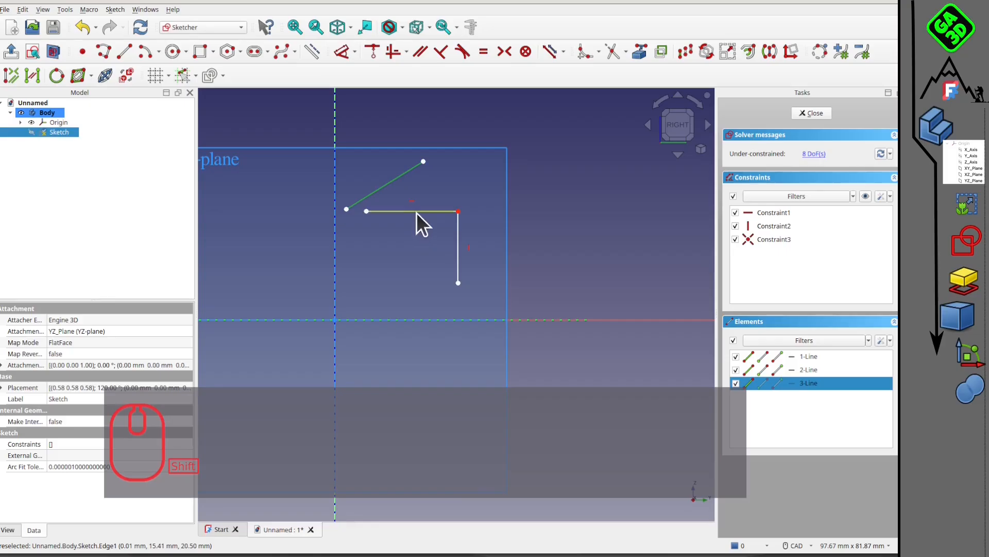
{"action": "left_click", "coordinate": [417, 211], "text": "shift"}
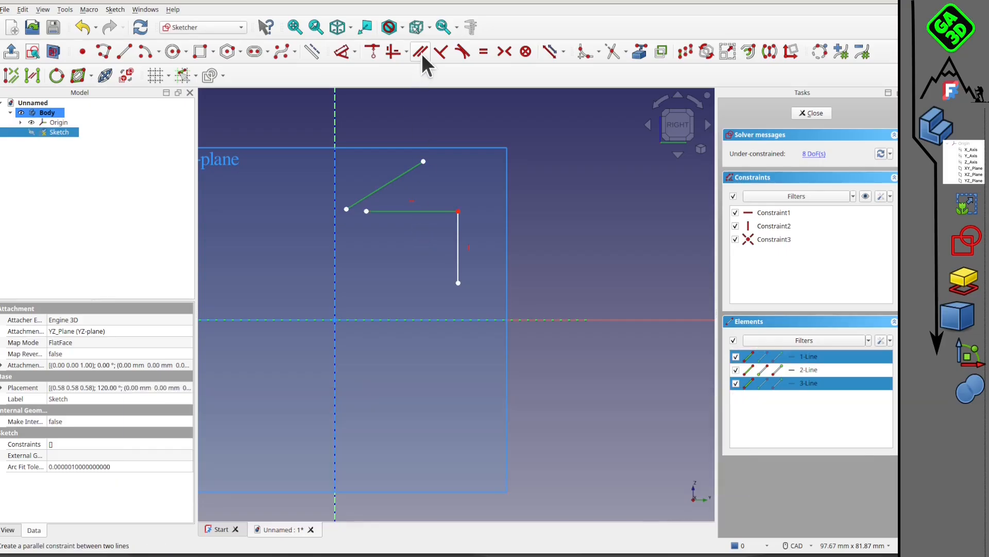
{"action": "left_click", "coordinate": [420, 52]}
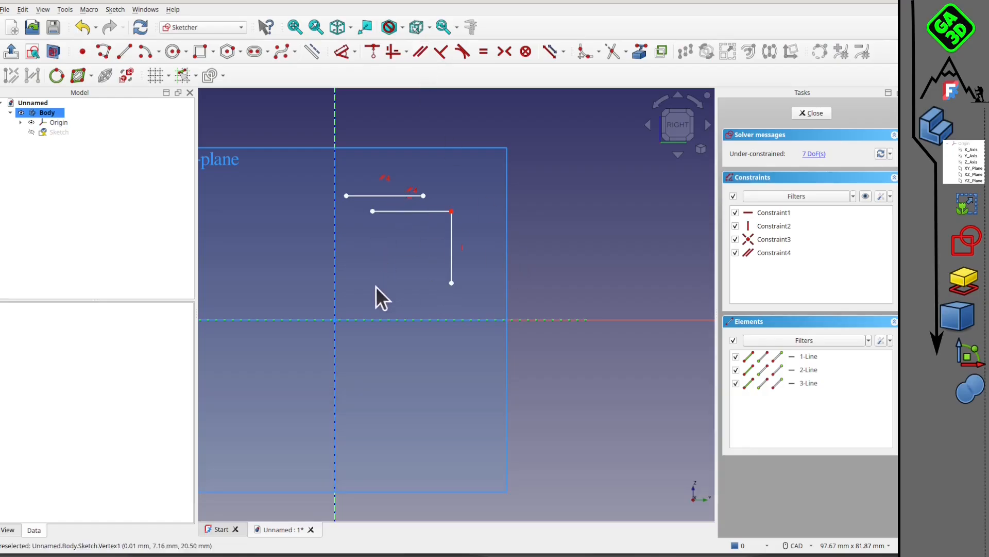
Move the upper parallel line below the horizontal line, close to the vertical line's lower end.
{"action": "mouse_move", "coordinate": [428, 255]}
{"action": "middle_mouse_down"}
{"action": "mouse_move", "coordinate": [502, 248]}
{"action": "mouse_move", "coordinate": [486, 205]}
{"action": "mouse_move", "coordinate": [512, 239]}
{"action": "mouse_move", "coordinate": [480, 268]}
{"action": "mouse_move", "coordinate": [401, 256]}
{"action": "mouse_move", "coordinate": [475, 245]}
{"action": "middle_mouse_up"}
{"action": "scroll", "coordinate": [575, 175], "scroll_direction": "up", "scroll_amount": 2}
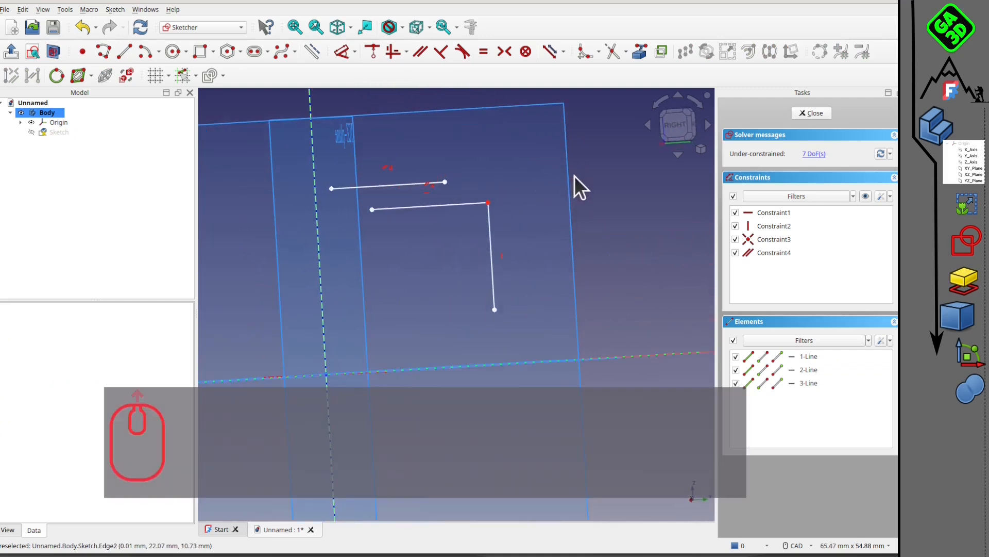
{"action": "left_click_drag", "start_coordinate": [399, 186], "coordinate": [430, 311]}
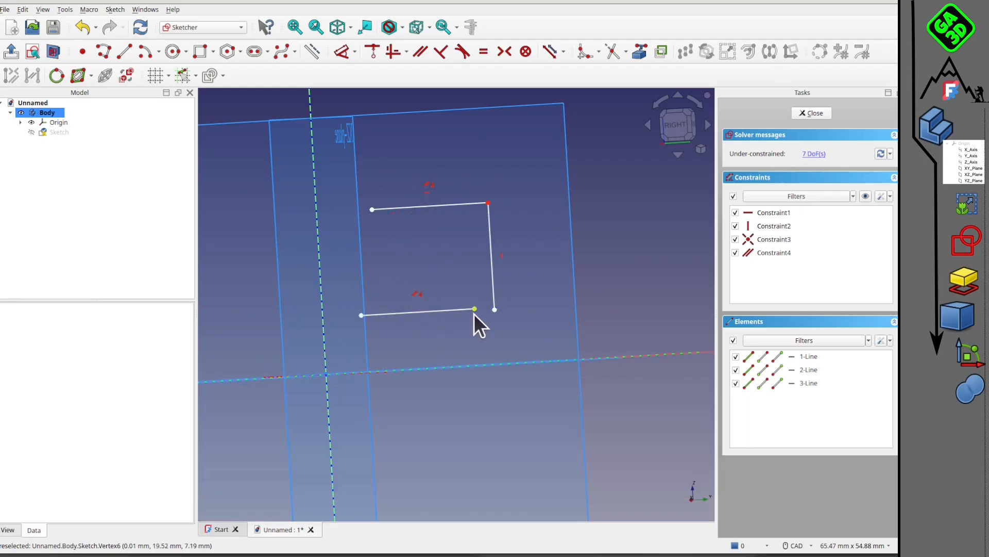
Make the lower line's right endpoint coincident with the vertical line's lower endpoint.
{"action": "left_click", "coordinate": [473, 310]}
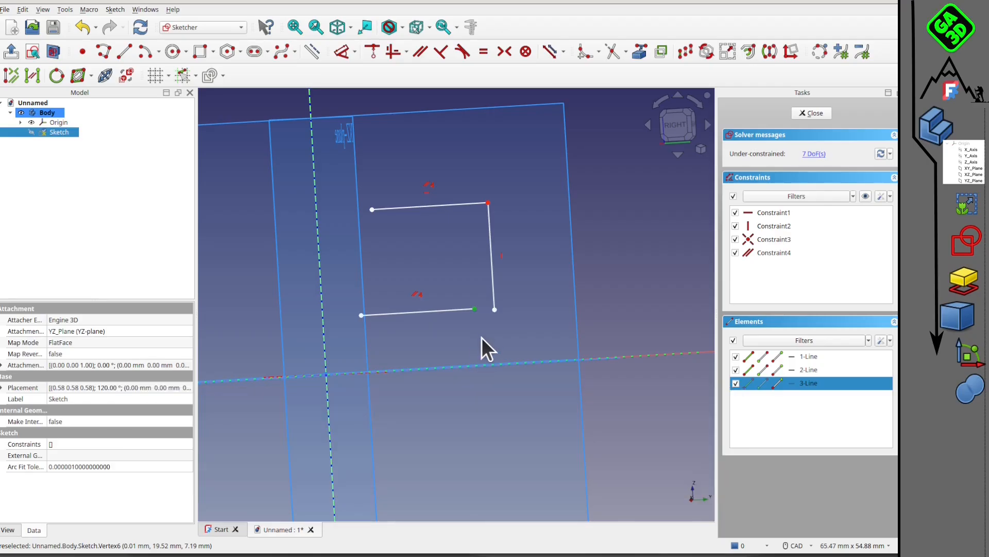
{"action": "left_click", "coordinate": [495, 311], "text": "shift"}
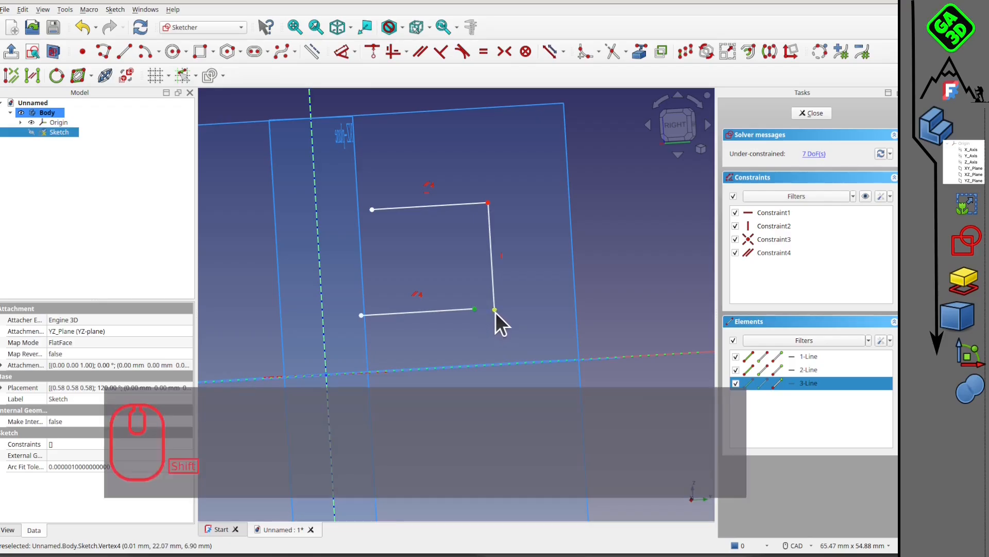
{"action": "left_click", "coordinate": [495, 310], "text": "shift"}
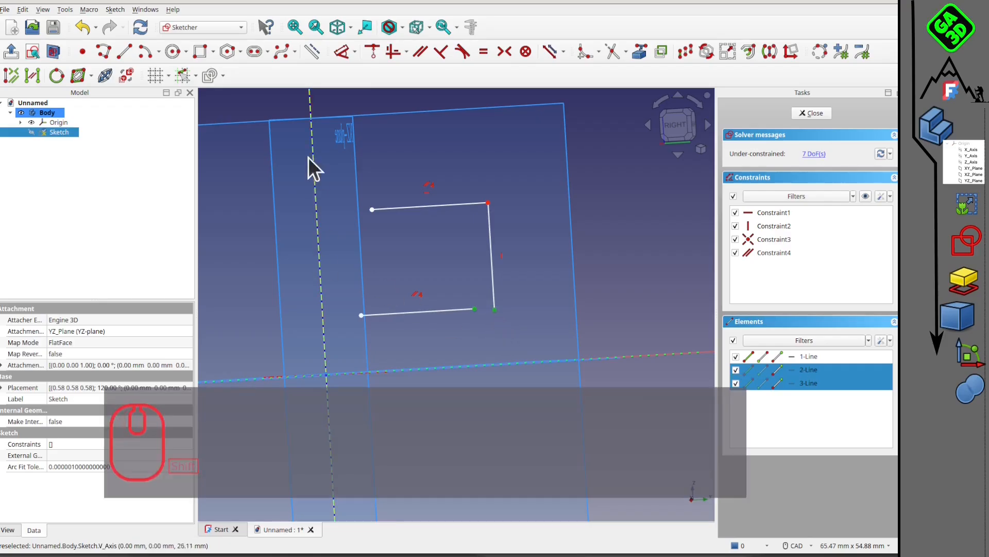
{"action": "left_click", "coordinate": [375, 52]}
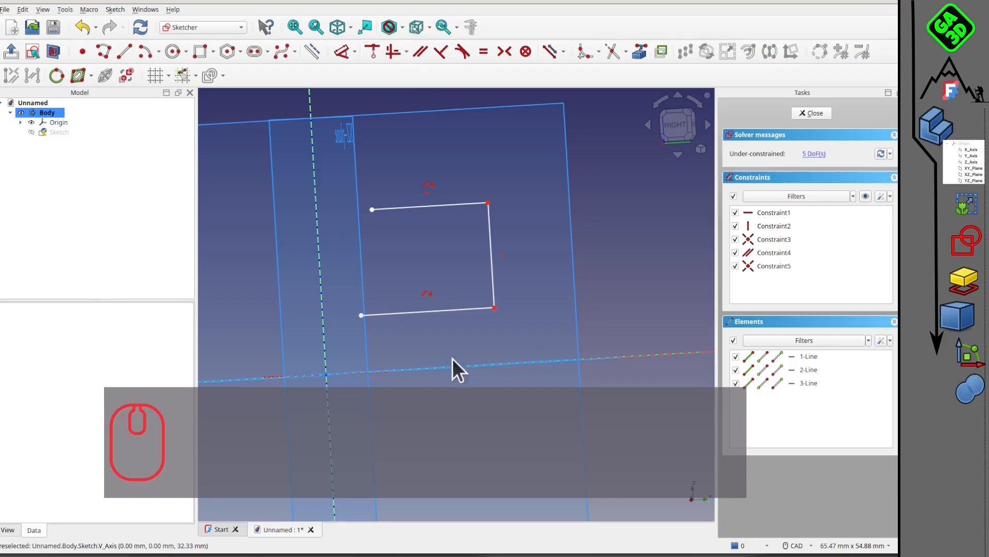
Close the profile with a line about 13.5 mm long joining the left endpoints of the upper and lower lines.
{"action": "left_click", "coordinate": [123, 50]}
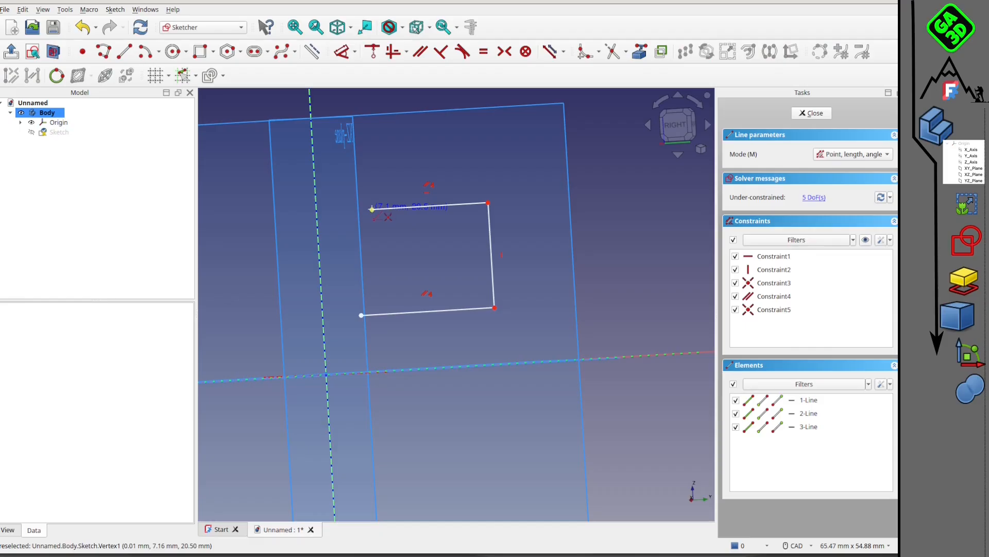
{"action": "scroll", "coordinate": [372, 209], "scroll_direction": "up", "scroll_amount": 1}
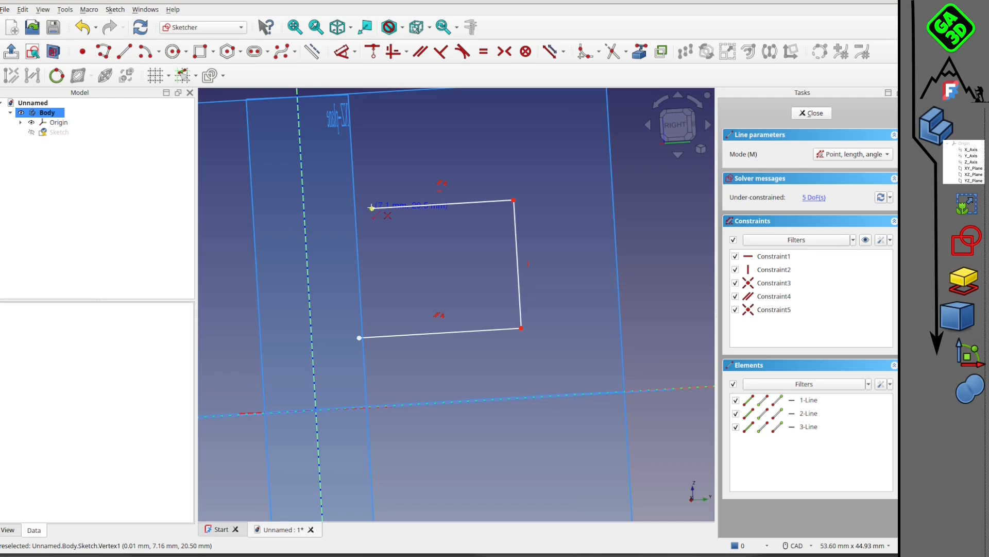
{"action": "left_click", "coordinate": [372, 208]}
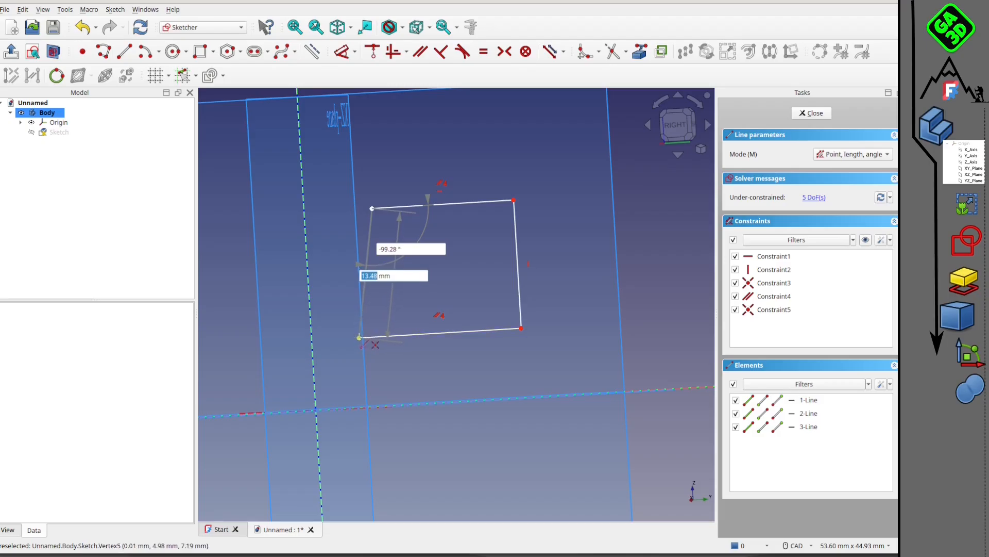
{"action": "left_click", "coordinate": [359, 338]}
{"action": "right_click", "coordinate": [397, 265]}
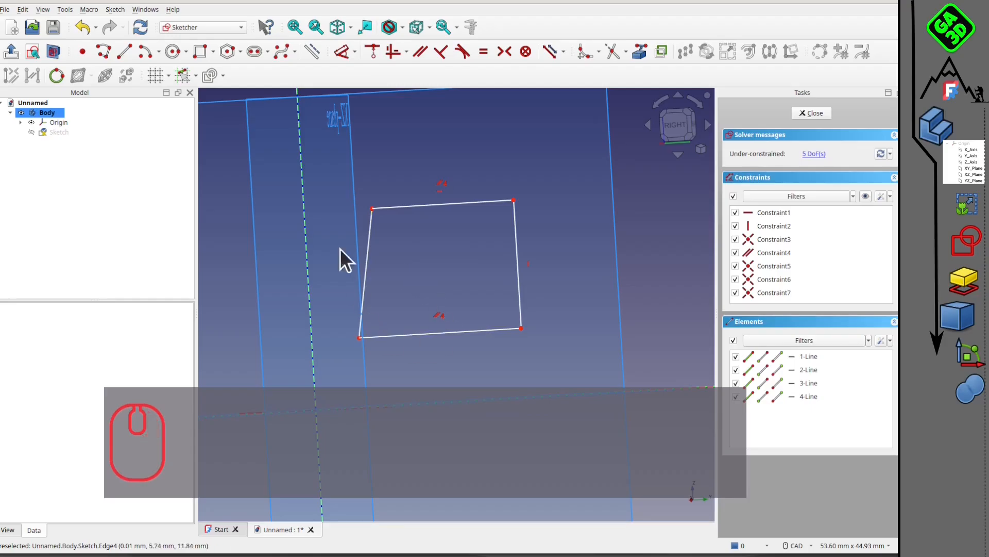
Finish editing the sketch and return to the body.
{"action": "mouse_move", "coordinate": [411, 316]}
{"action": "middle_mouse_down"}
{"action": "mouse_move", "coordinate": [409, 267]}
{"action": "mouse_move", "coordinate": [461, 185]}
{"action": "middle_mouse_up"}
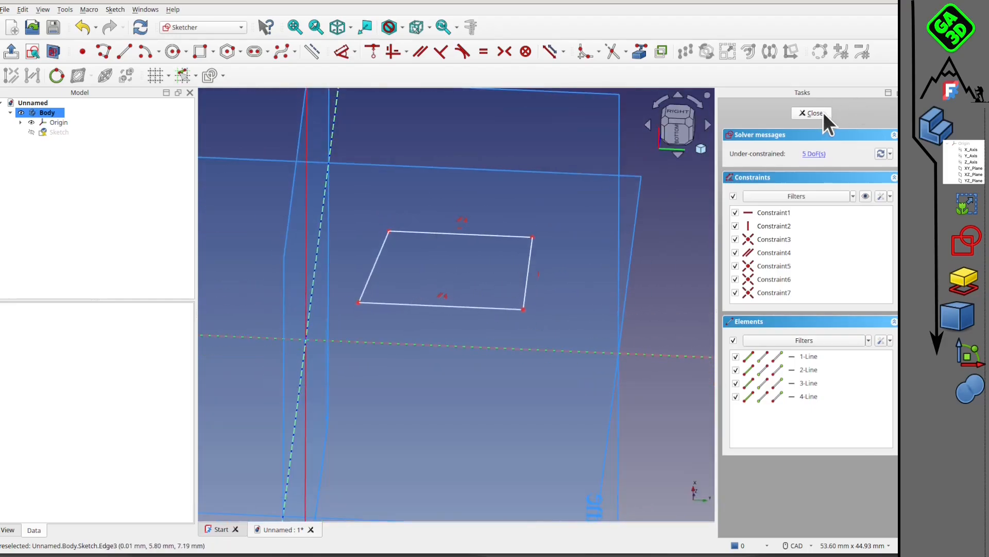
{"action": "left_click", "coordinate": [821, 112]}
Examine the four-sided sketch profile against the origin planes and axes from several angles and in the right view.
{"action": "middle_click_drag", "start_coordinate": [374, 280], "coordinate": [490, 145]}
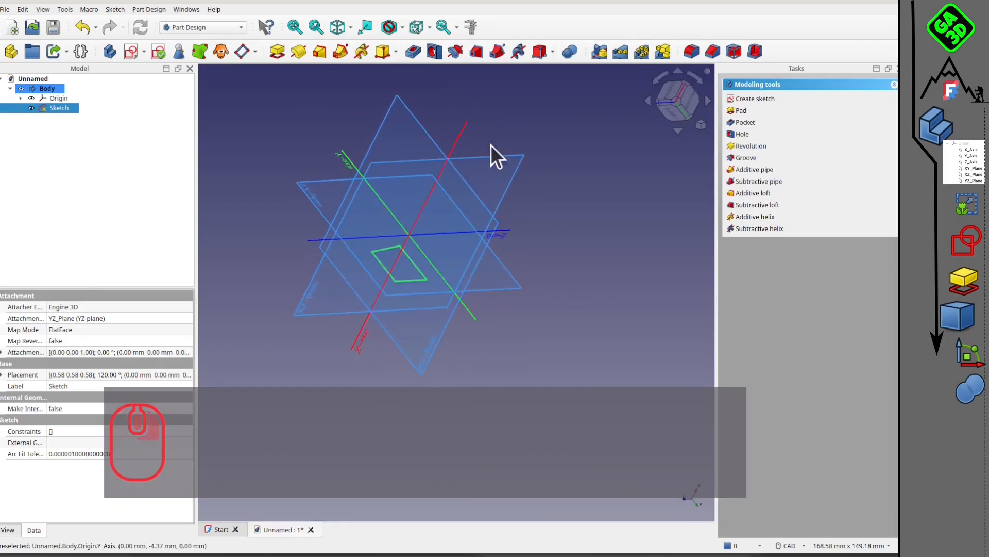
{"action": "left_click", "coordinate": [469, 286]}
{"action": "scroll", "coordinate": [518, 213], "scroll_direction": "up", "scroll_amount": 2}
{"action": "mouse_move", "coordinate": [475, 225]}
{"action": "middle_mouse_down"}
{"action": "mouse_move", "coordinate": [400, 267]}
{"action": "mouse_move", "coordinate": [572, 139]}
{"action": "mouse_move", "coordinate": [448, 320]}
{"action": "mouse_move", "coordinate": [483, 311]}
{"action": "mouse_move", "coordinate": [495, 234]}
{"action": "mouse_move", "coordinate": [519, 243]}
{"action": "mouse_move", "coordinate": [513, 211]}
{"action": "middle_mouse_up"}
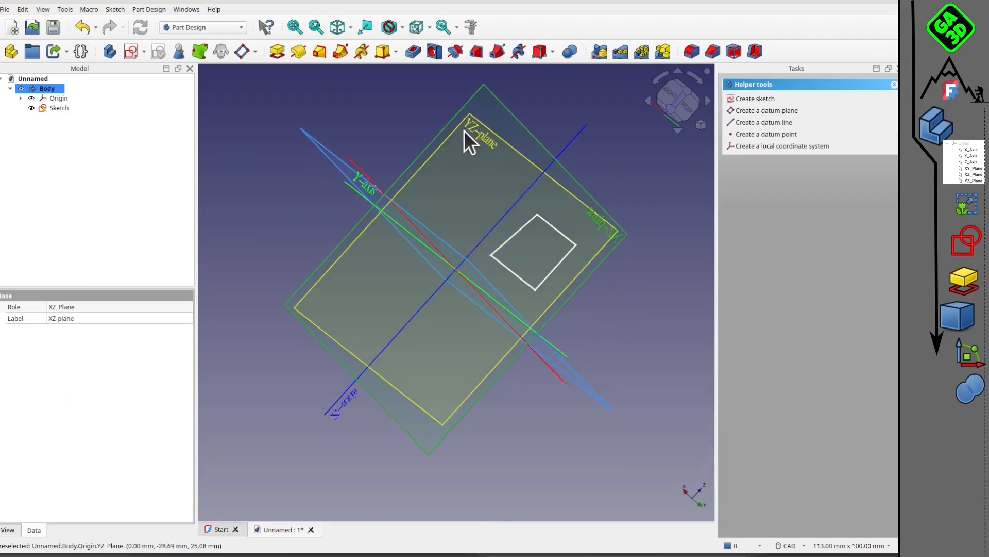
{"action": "mouse_move", "coordinate": [464, 131]}
{"action": "middle_mouse_down"}
{"action": "mouse_move", "coordinate": [503, 322]}
{"action": "mouse_move", "coordinate": [636, 256]}
{"action": "mouse_move", "coordinate": [601, 202]}
{"action": "middle_mouse_up"}
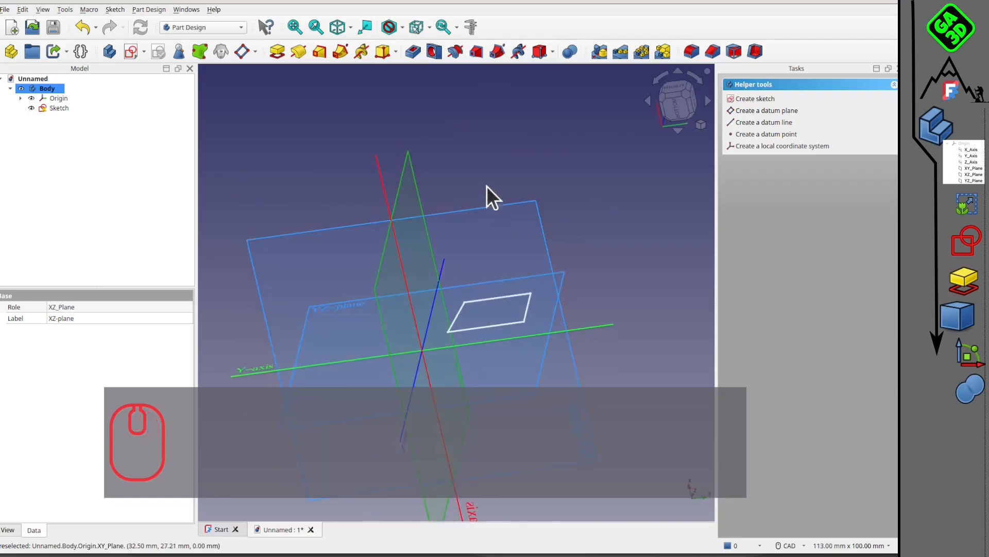
{"action": "left_click", "coordinate": [676, 87]}
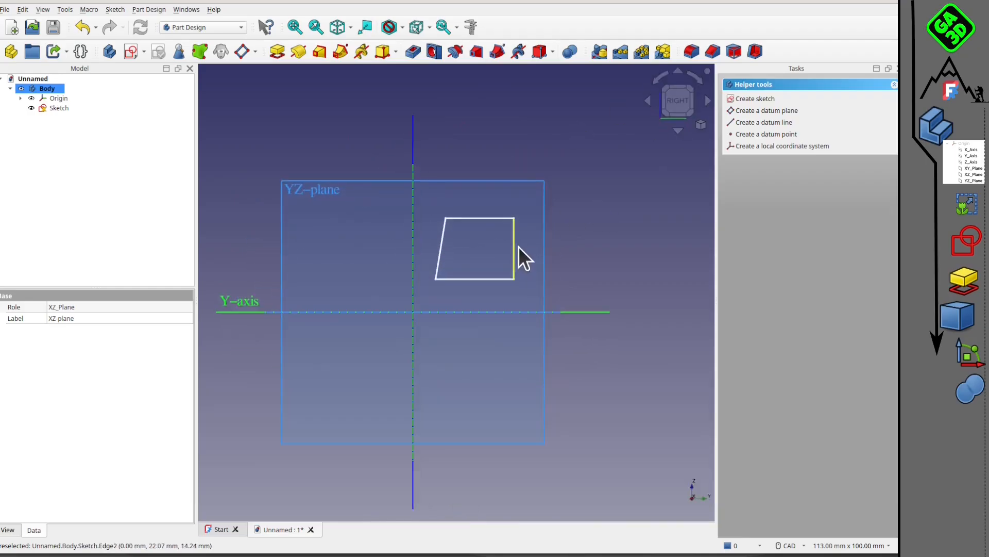
{"action": "scroll", "coordinate": [518, 247], "scroll_direction": "up", "scroll_amount": 3}
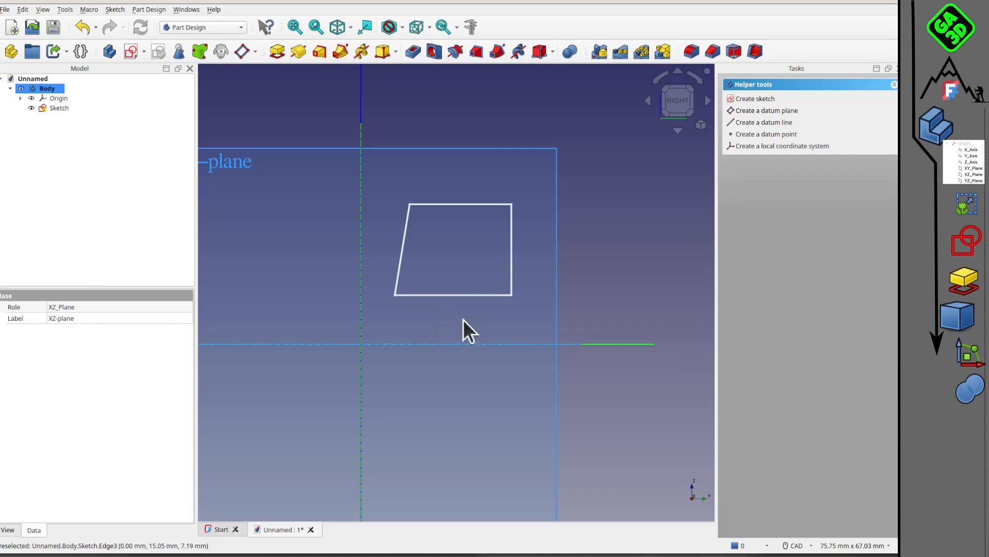
{"action": "middle_click_drag", "start_coordinate": [518, 301], "coordinate": [459, 286]}
{"action": "left_click", "coordinate": [639, 251]}
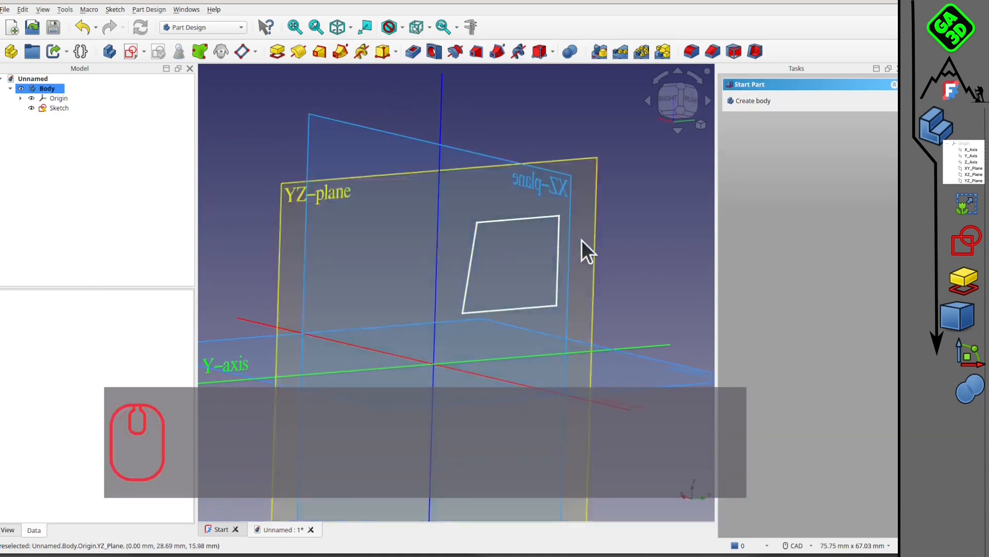
Measure the angle and total length of the profile's upper and right edges, then clear the selection in the right view.
{"action": "left_click", "coordinate": [512, 219]}
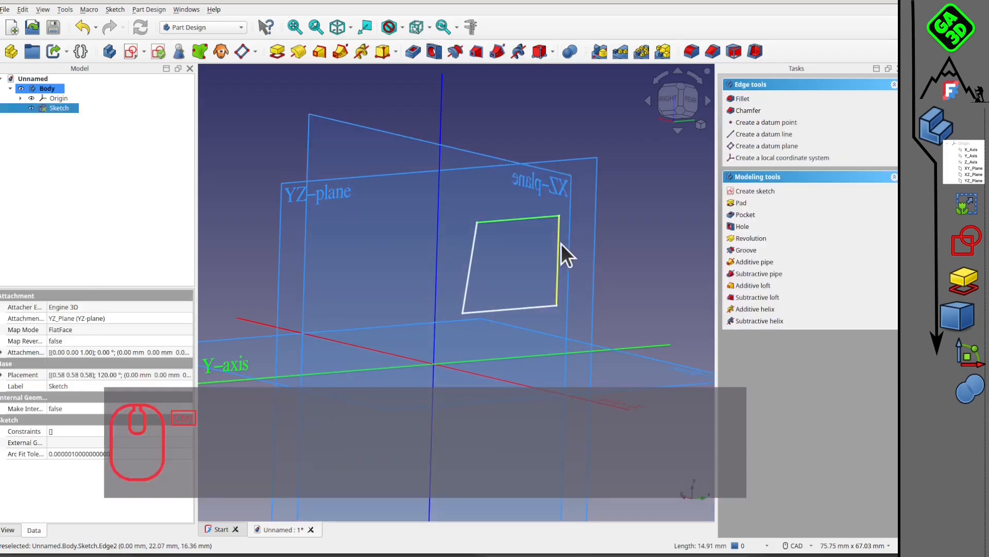
{"action": "left_click", "coordinate": [561, 243], "text": "ctrl"}
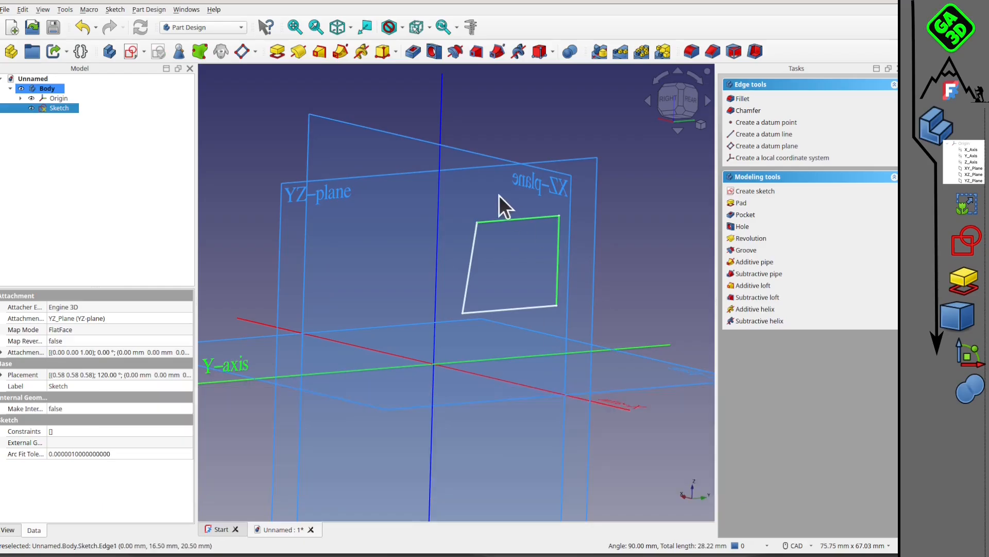
{"action": "left_click", "coordinate": [672, 101]}
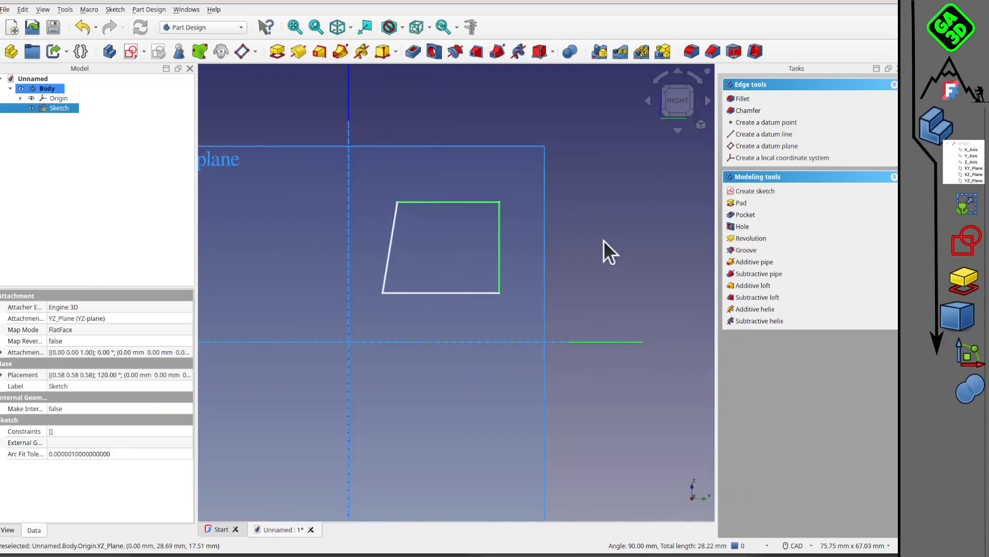
{"action": "left_click", "coordinate": [604, 240]}
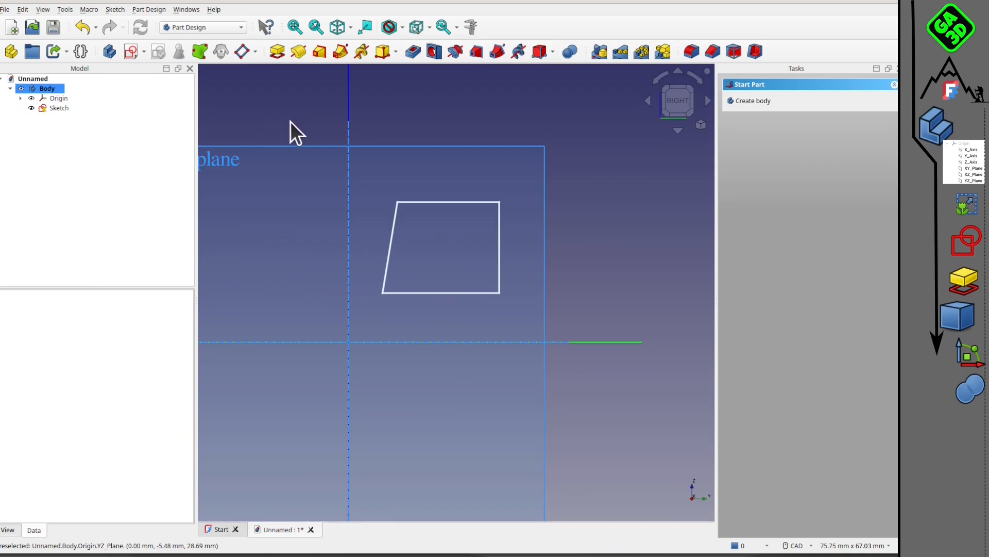
Hide the body's origin planes and axes.
{"action": "scroll", "coordinate": [290, 122], "scroll_direction": "down", "scroll_amount": 1}
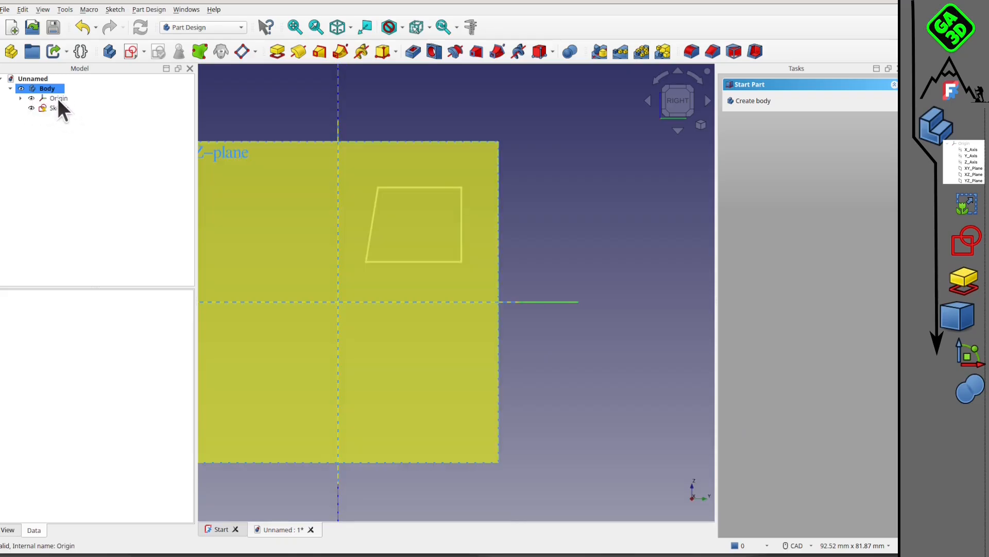
{"action": "left_click", "coordinate": [53, 98]}
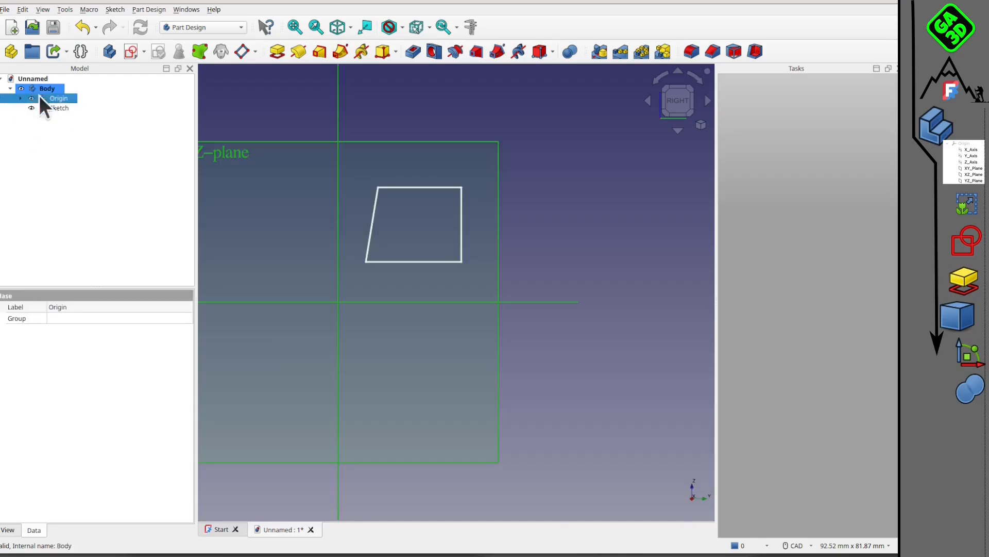
{"action": "key", "text": "space"}
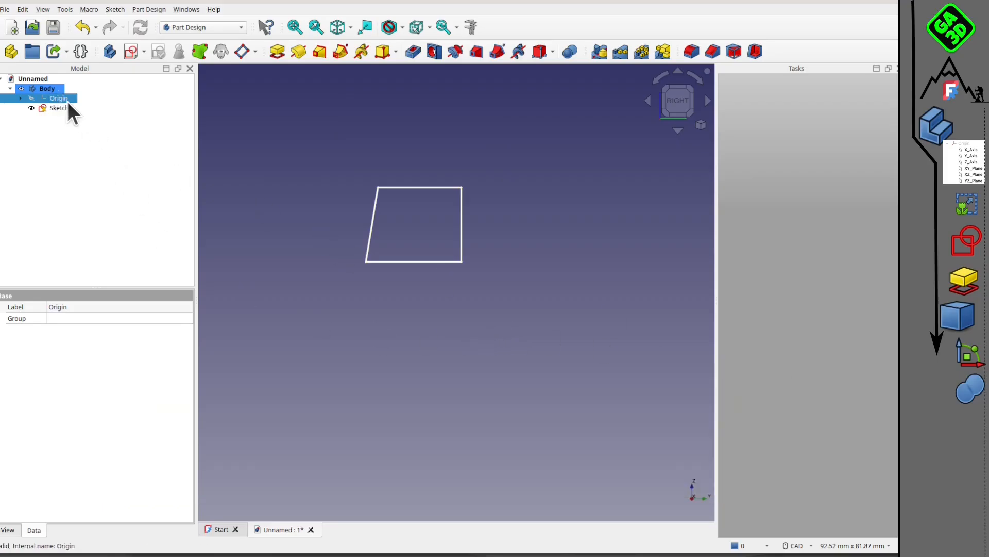
Toggle the origin's visibility on and off several times, leaving it hidden.
{"action": "left_click", "coordinate": [32, 99]}
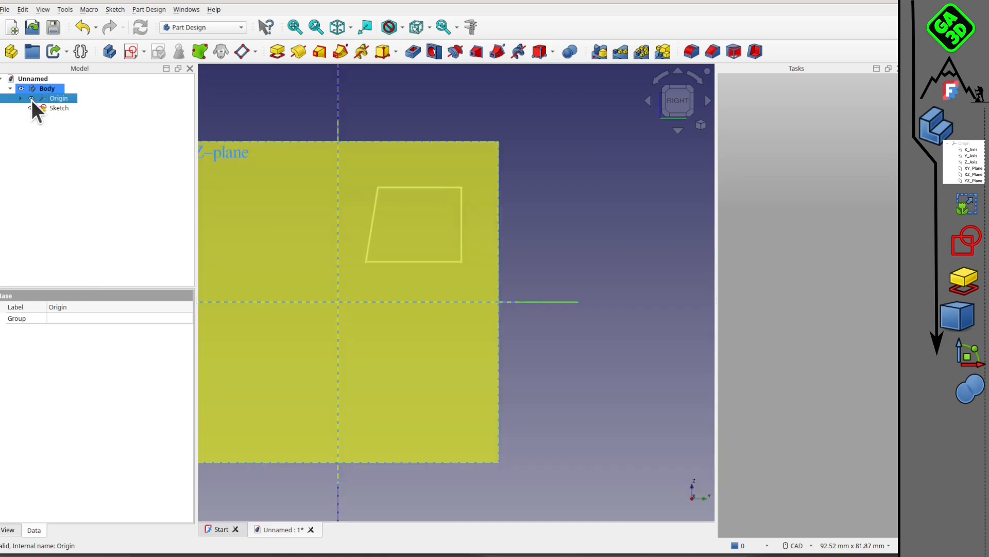
{"action": "left_click", "coordinate": [32, 99]}
{"action": "left_click", "coordinate": [32, 99]}
{"action": "left_click", "coordinate": [32, 98]}
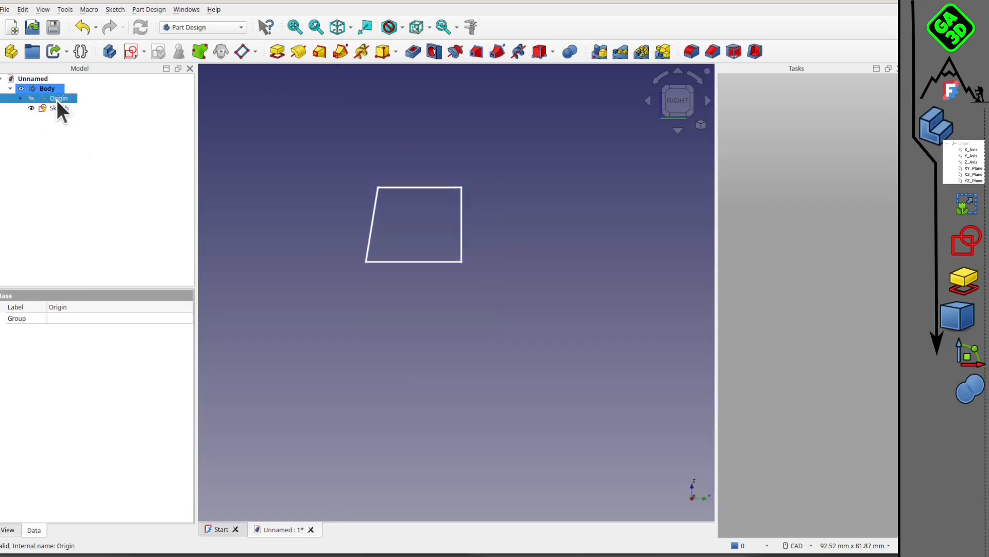
{"action": "key", "text": "space"}
{"action": "key", "text": "space"}
{"action": "key", "text": "space"}
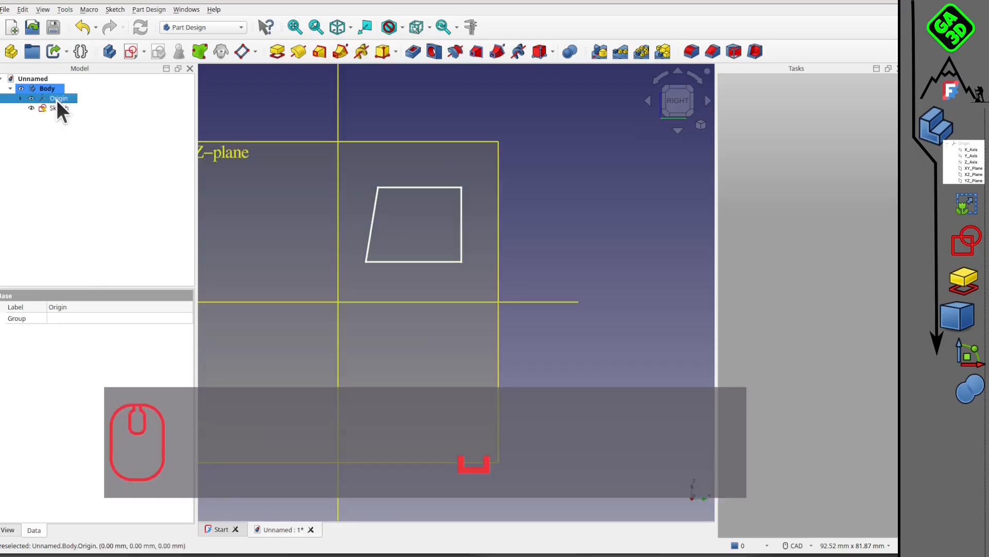
{"action": "key", "text": "space"}
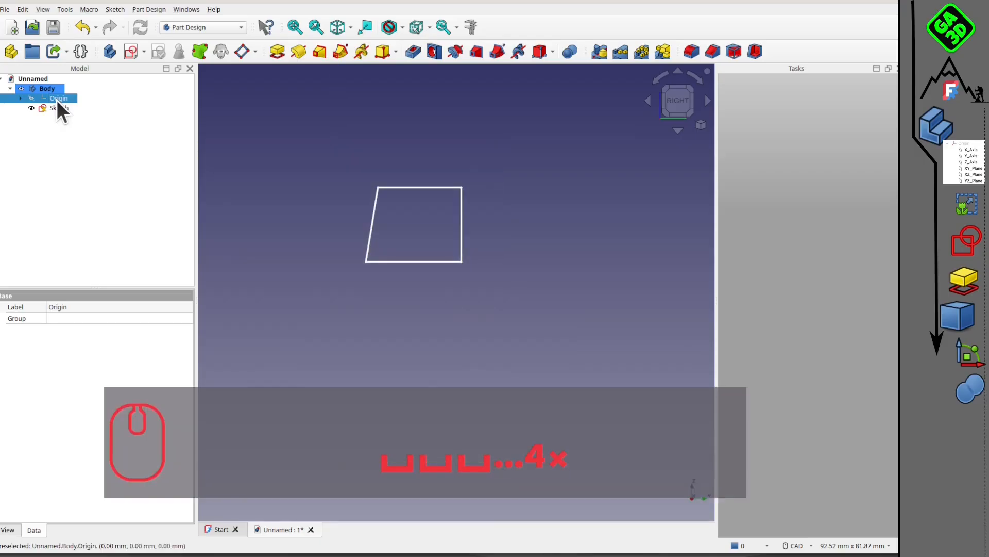
{"action": "mouse_move", "coordinate": [381, 308]}
{"action": "middle_mouse_down"}
{"action": "mouse_move", "coordinate": [350, 234]}
{"action": "mouse_move", "coordinate": [329, 246]}
{"action": "middle_mouse_up"}
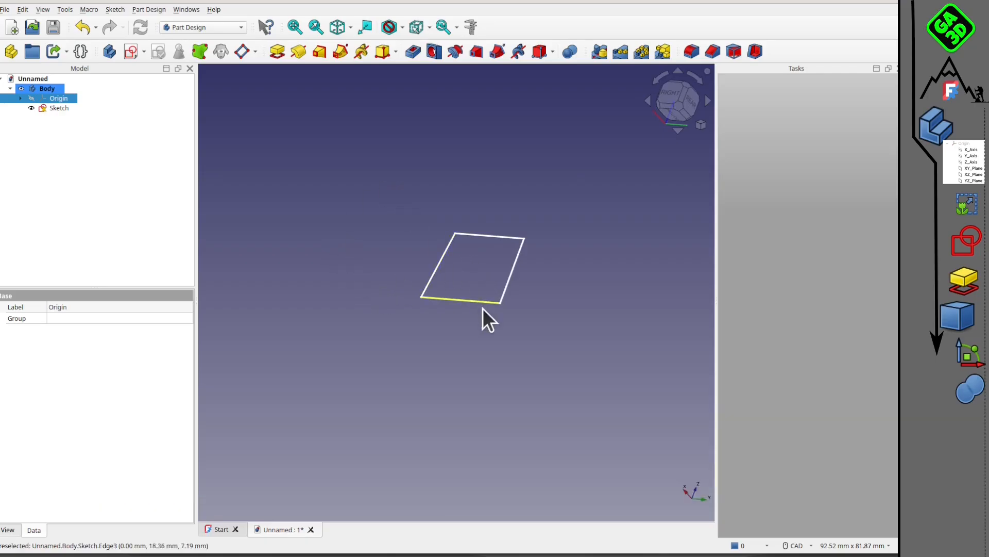
{"action": "scroll", "coordinate": [483, 297], "scroll_direction": "up", "scroll_amount": 2}
{"action": "scroll", "coordinate": [422, 270], "scroll_direction": "up", "scroll_amount": 2}
{"action": "scroll", "coordinate": [444, 235], "scroll_direction": "down", "scroll_amount": 2}
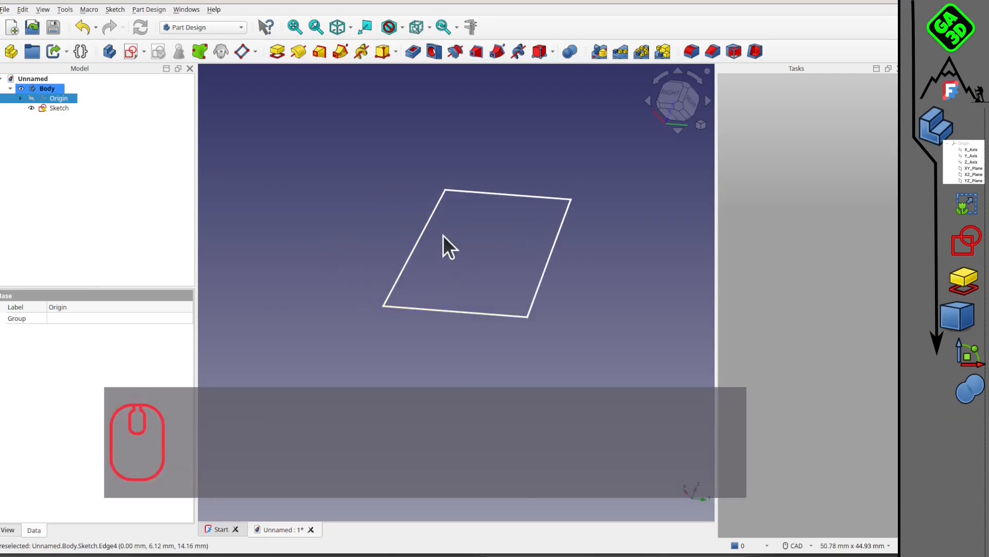
{"action": "scroll", "coordinate": [384, 285], "scroll_direction": "up", "scroll_amount": 2}
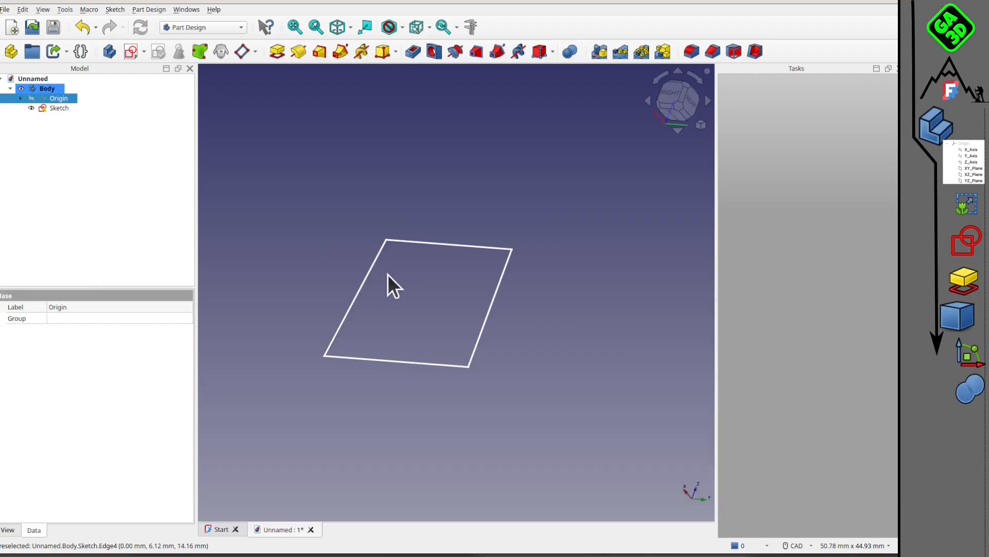
{"action": "mouse_move", "coordinate": [388, 274]}
{"action": "middle_mouse_down"}
{"action": "mouse_move", "coordinate": [438, 276]}
{"action": "mouse_move", "coordinate": [438, 254]}
{"action": "mouse_move", "coordinate": [411, 252]}
{"action": "middle_mouse_up"}
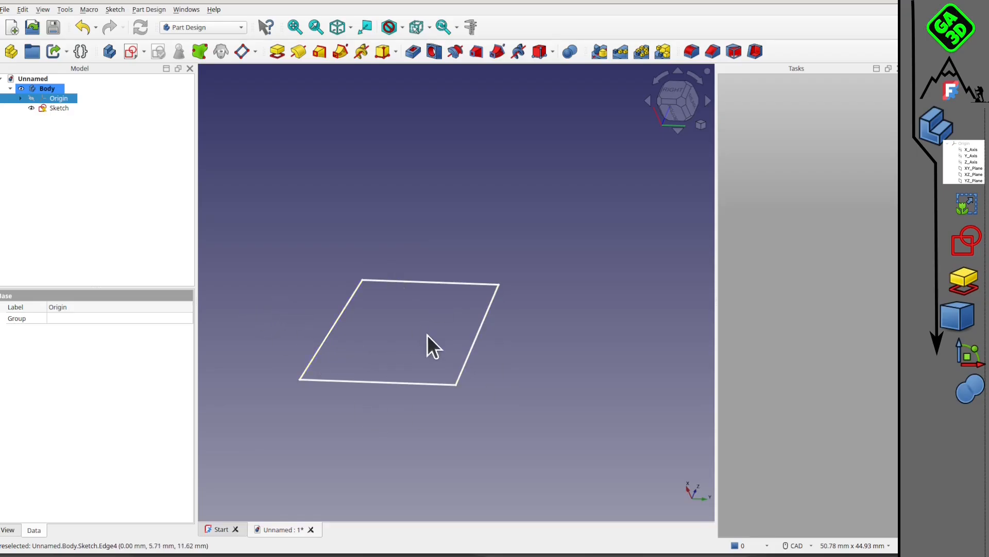
Examine the sketch profile from a closer angle, selecting its left edge and then clearing the selection.
{"action": "mouse_move", "coordinate": [442, 304]}
{"action": "middle_mouse_down"}
{"action": "mouse_move", "coordinate": [433, 302]}
{"action": "mouse_move", "coordinate": [459, 311]}
{"action": "mouse_move", "coordinate": [362, 325]}
{"action": "mouse_move", "coordinate": [400, 312]}
{"action": "mouse_move", "coordinate": [411, 261]}
{"action": "middle_mouse_up"}
{"action": "scroll", "coordinate": [362, 325], "scroll_direction": "up", "scroll_amount": 2}
{"action": "scroll", "coordinate": [363, 326], "scroll_direction": "down", "scroll_amount": 2}
{"action": "scroll", "coordinate": [363, 327], "scroll_direction": "up", "scroll_amount": 2}
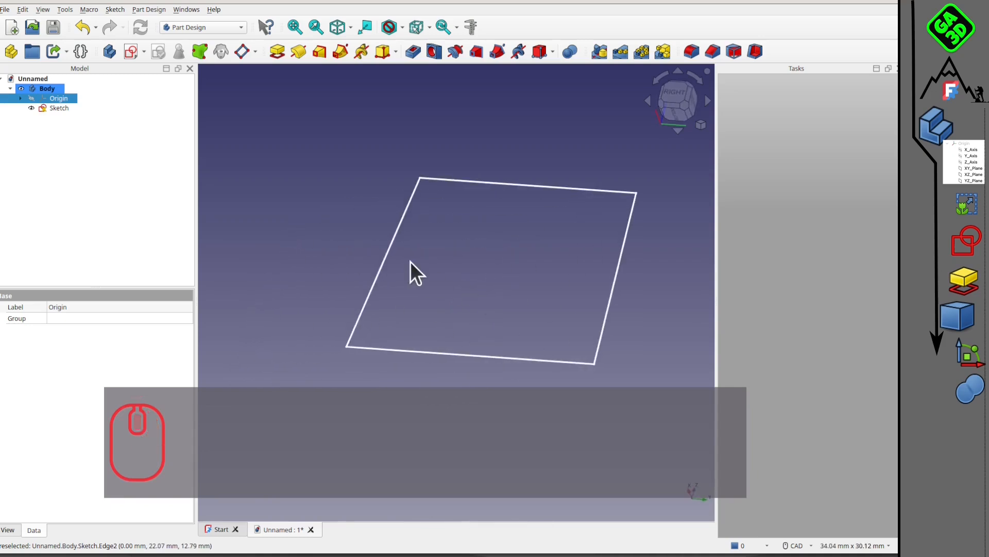
{"action": "left_click", "coordinate": [385, 254]}
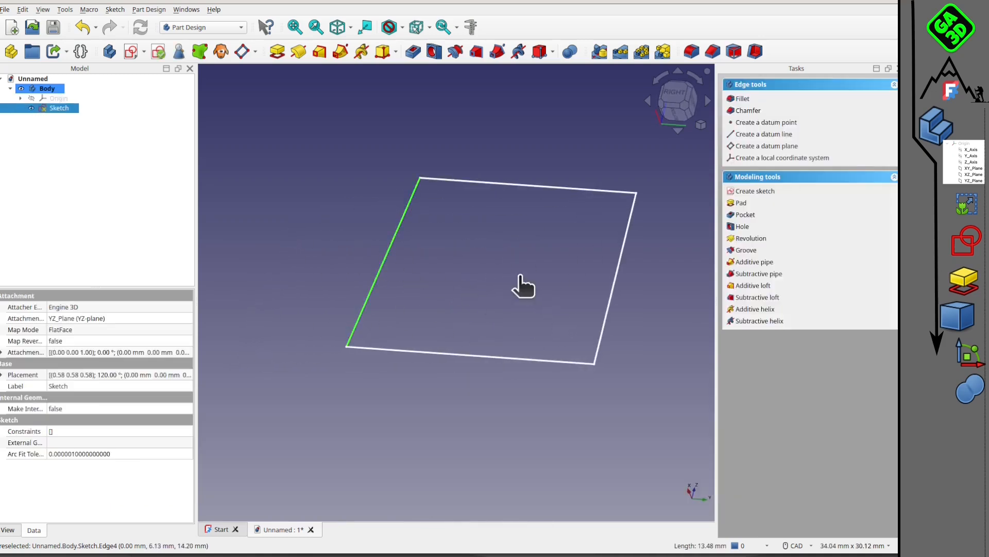
{"action": "left_click", "coordinate": [504, 288]}
Pan the sketch completely out of the 3D view, then bring it back with Fit all.
{"action": "mouse_move", "coordinate": [326, 305]}
{"action": "middle_mouse_down"}
{"action": "mouse_move", "coordinate": [717, 290]}
{"action": "mouse_move", "coordinate": [261, 304]}
{"action": "mouse_move", "coordinate": [433, 290]}
{"action": "mouse_move", "coordinate": [16, 288]}
{"action": "mouse_move", "coordinate": [685, 305]}
{"action": "mouse_move", "coordinate": [555, 313]}
{"action": "mouse_move", "coordinate": [798, 308]}
{"action": "middle_mouse_up"}
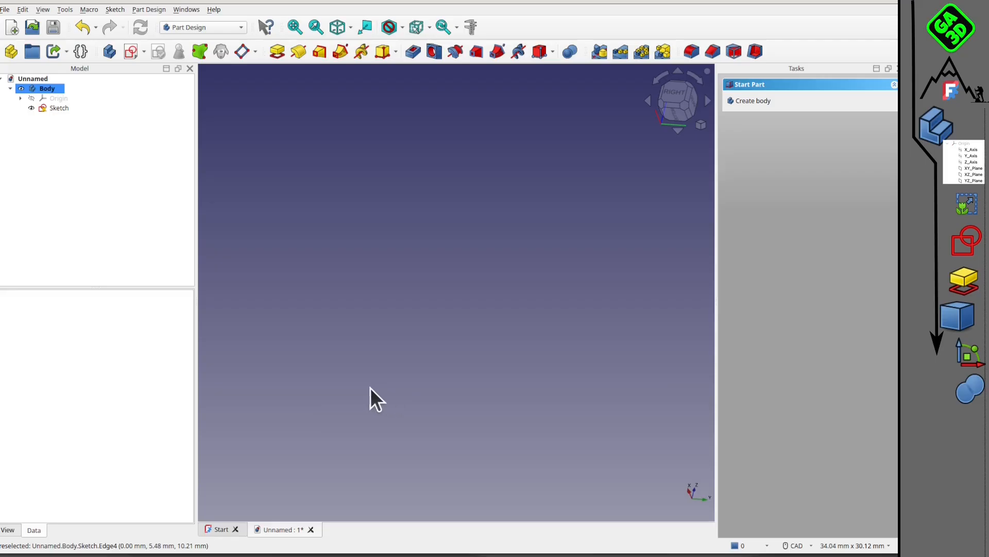
{"action": "key", "text": "v"}
{"action": "key", "text": "f"}
{"action": "scroll", "coordinate": [499, 277], "scroll_direction": "down", "scroll_amount": 2}
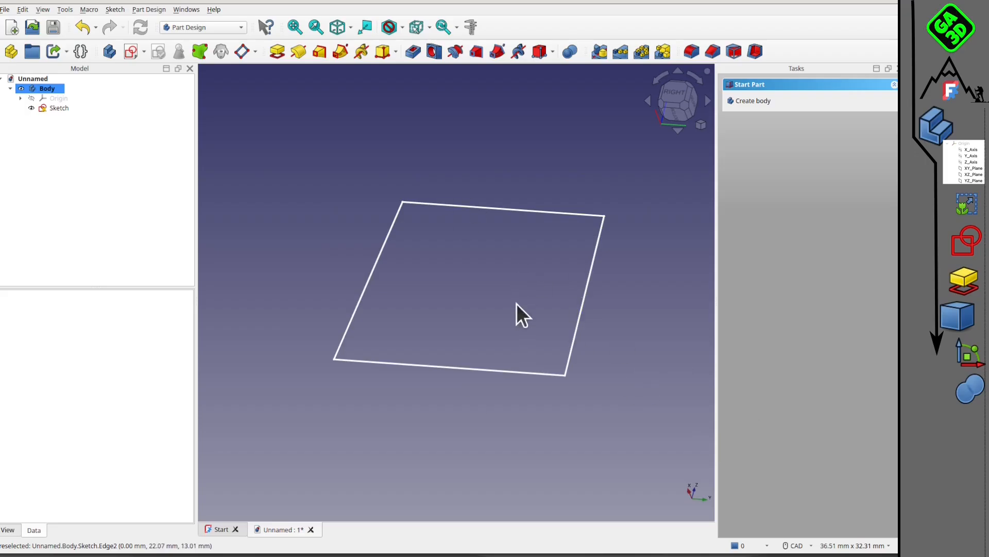
Zoom far away from the sketch and back in past it, then recover the whole profile with Fit all.
{"action": "scroll", "coordinate": [414, 281], "scroll_direction": "down", "scroll_amount": 6}
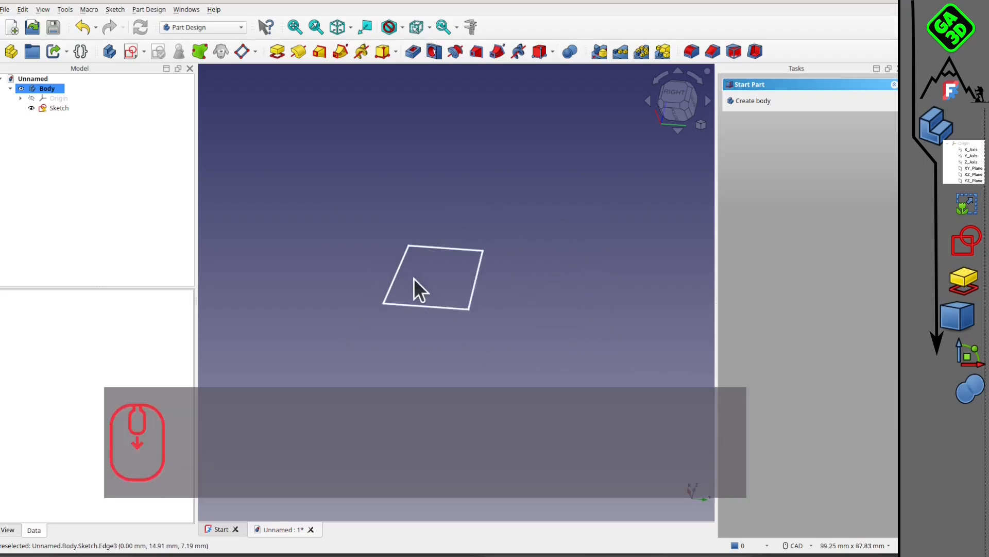
{"action": "scroll", "coordinate": [457, 364], "scroll_direction": "down", "scroll_amount": 8}
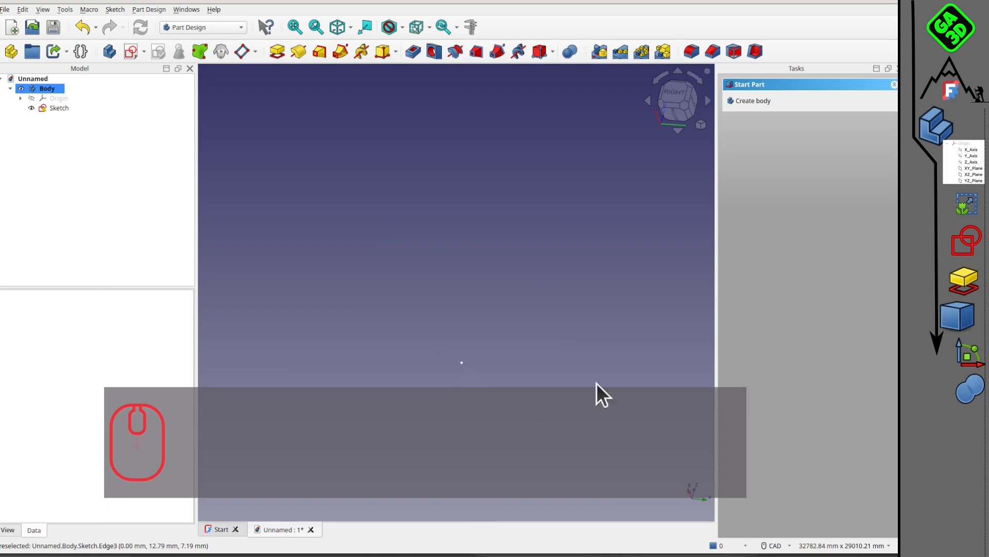
{"action": "scroll", "coordinate": [641, 357], "scroll_direction": "up", "scroll_amount": 10}
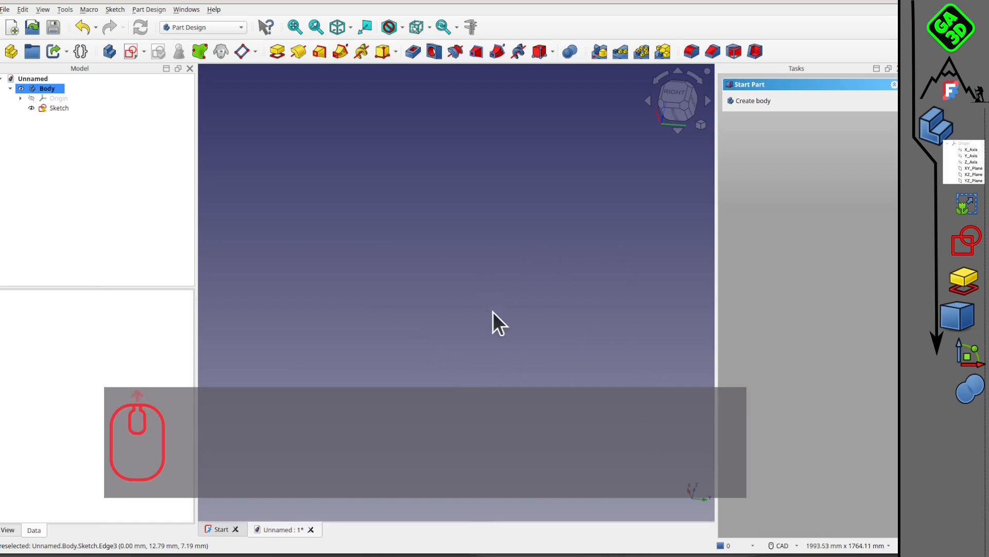
{"action": "scroll", "coordinate": [509, 309], "scroll_direction": "up", "scroll_amount": 2}
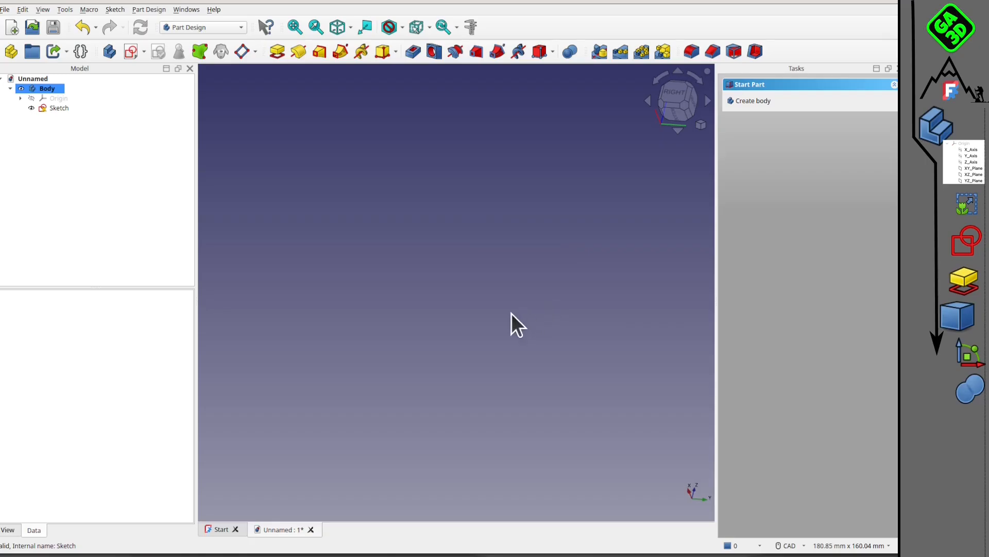
{"action": "key", "text": "v"}
{"action": "key", "text": "f"}
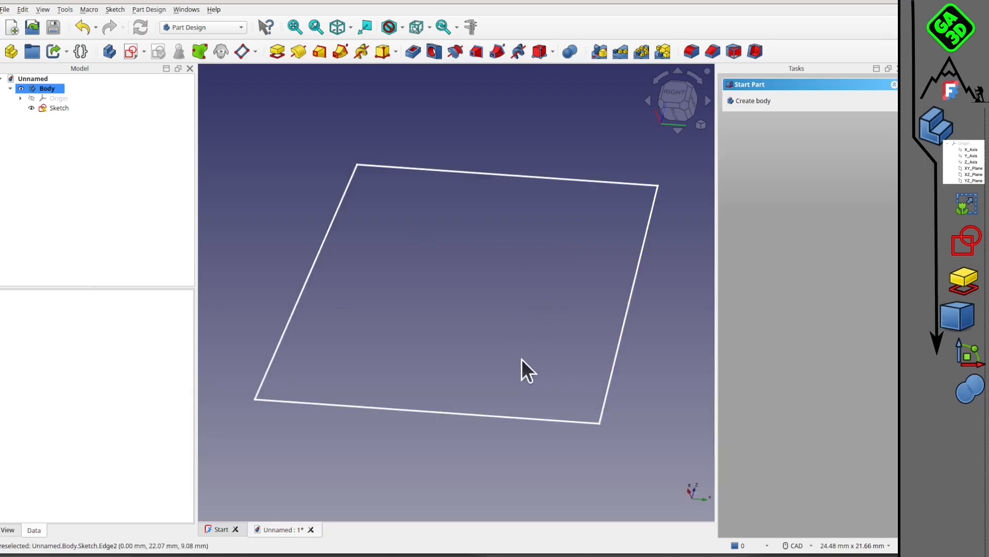
Locate the Fit all command among the standard views, use it to recover the out-of-view sketch, and orbit around the profile.
{"action": "left_click", "coordinate": [42, 10]}
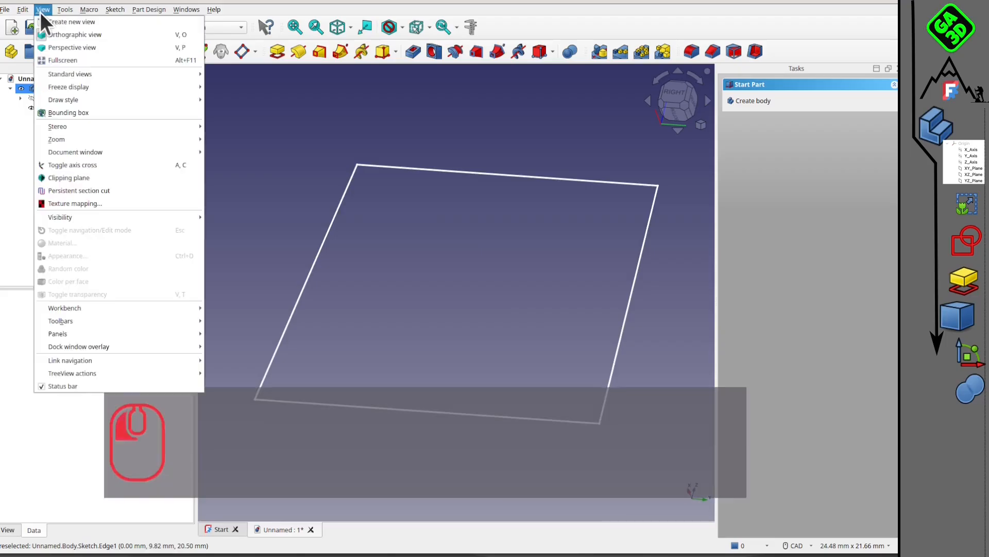
{"action": "mouse_move", "coordinate": [85, 79]}
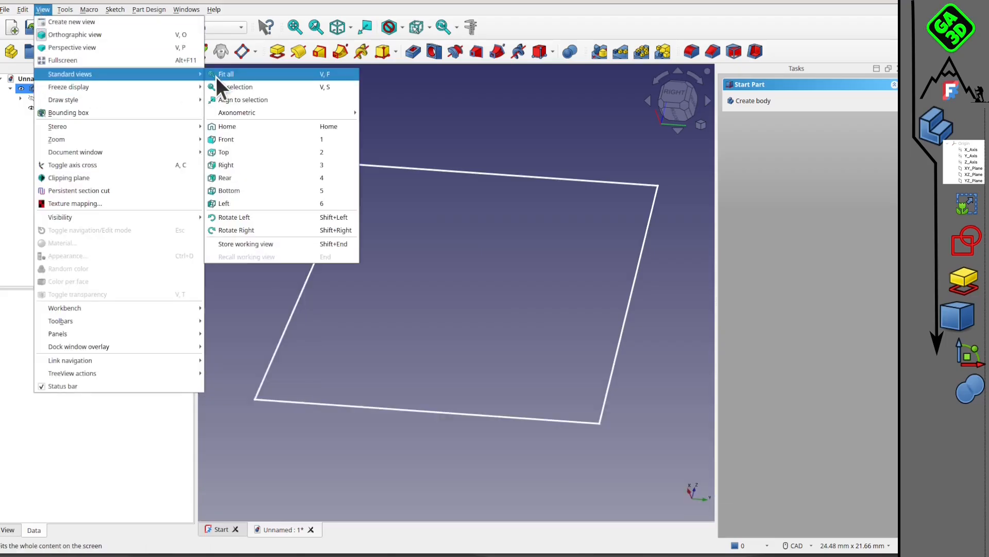
{"action": "left_click", "coordinate": [521, 138]}
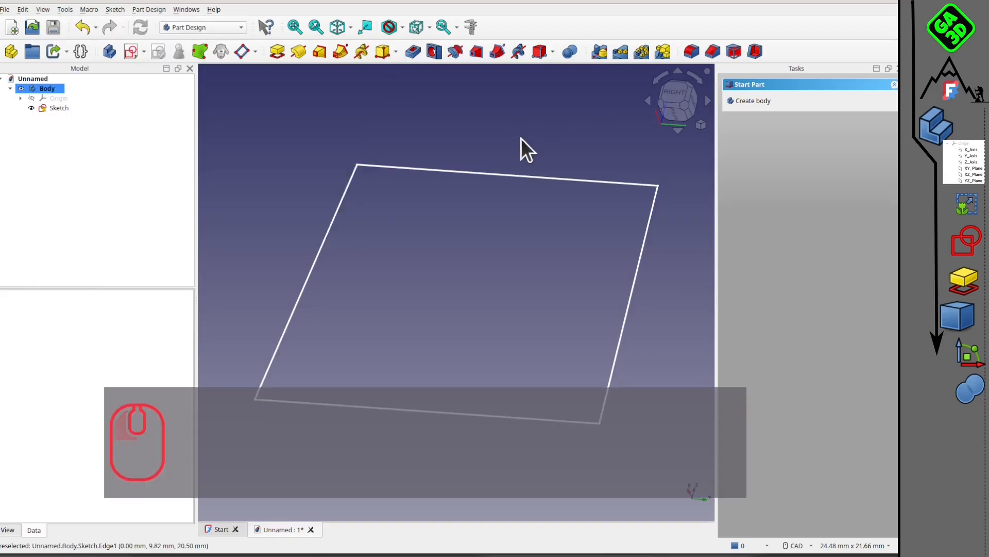
{"action": "scroll", "coordinate": [551, 222], "scroll_direction": "down", "scroll_amount": 12}
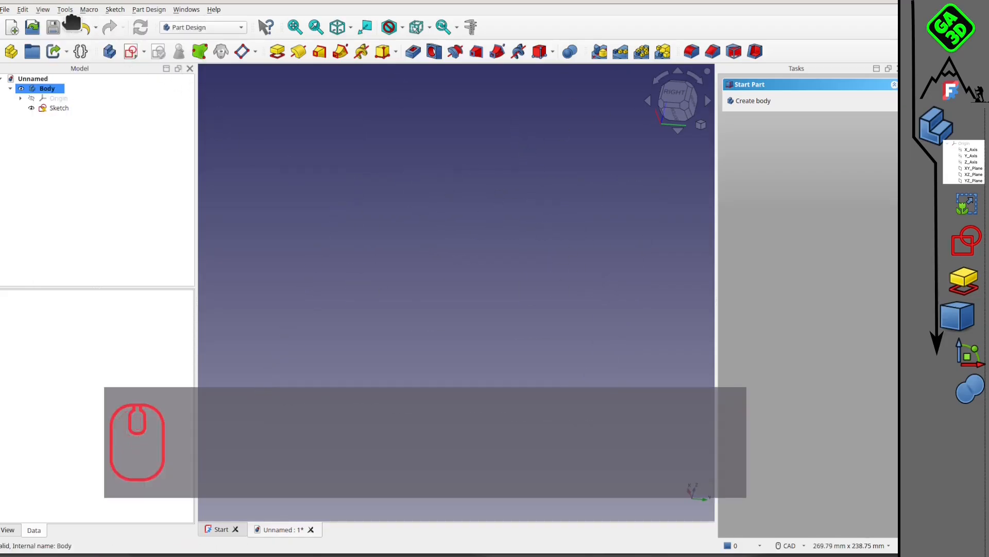
{"action": "left_click", "coordinate": [44, 11]}
{"action": "mouse_move", "coordinate": [72, 75]}
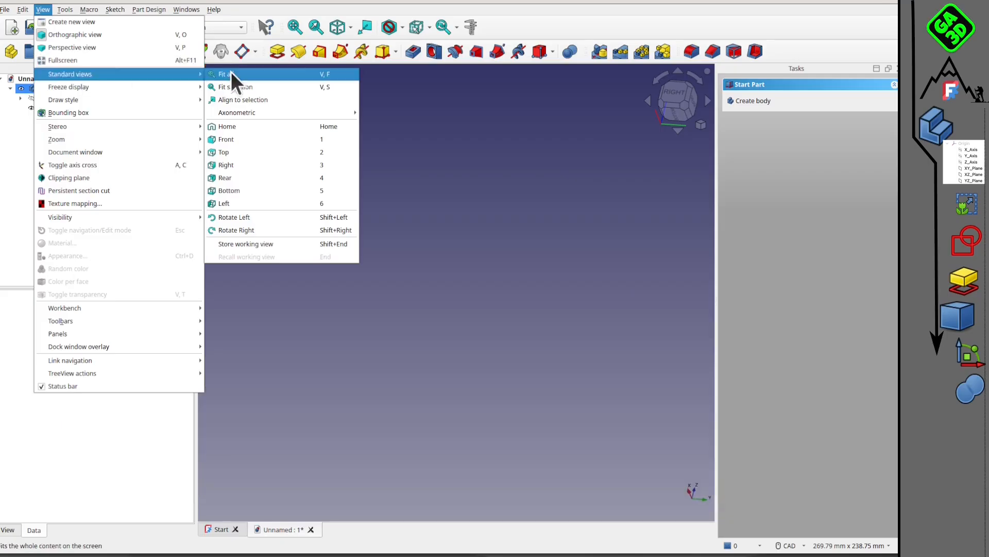
{"action": "left_click", "coordinate": [231, 73]}
{"action": "scroll", "coordinate": [644, 281], "scroll_direction": "down", "scroll_amount": 1}
{"action": "mouse_move", "coordinate": [534, 317]}
{"action": "middle_mouse_down"}
{"action": "mouse_move", "coordinate": [537, 307]}
{"action": "mouse_move", "coordinate": [572, 320]}
{"action": "mouse_move", "coordinate": [634, 277]}
{"action": "mouse_move", "coordinate": [441, 325]}
{"action": "mouse_move", "coordinate": [612, 304]}
{"action": "mouse_move", "coordinate": [570, 325]}
{"action": "mouse_move", "coordinate": [438, 325]}
{"action": "mouse_move", "coordinate": [431, 303]}
{"action": "mouse_move", "coordinate": [378, 282]}
{"action": "mouse_move", "coordinate": [568, 333]}
{"action": "middle_mouse_up"}
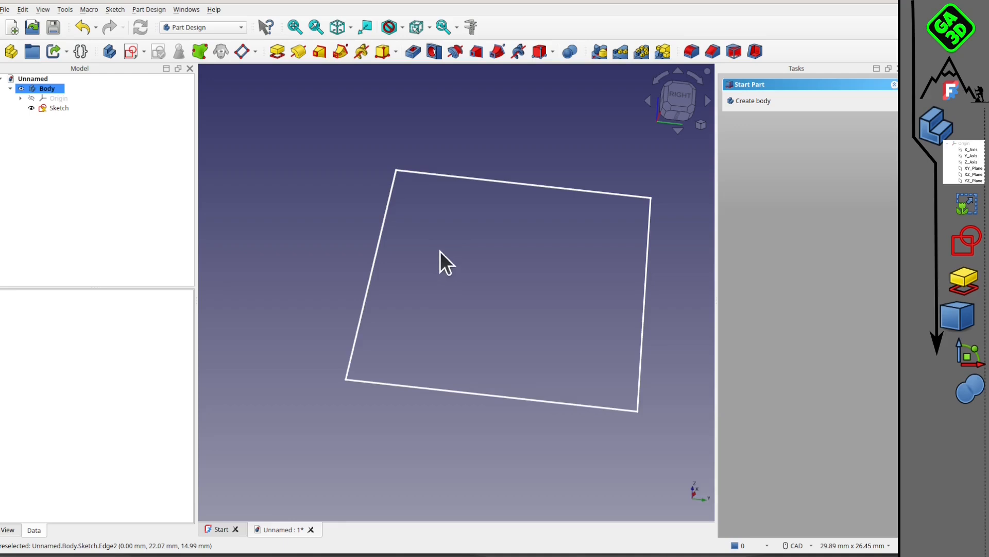
{"action": "middle_click_drag", "start_coordinate": [440, 261], "coordinate": [426, 276]}
{"action": "mouse_move", "coordinate": [361, 221]}
{"action": "middle_mouse_down"}
{"action": "mouse_move", "coordinate": [442, 276]}
{"action": "mouse_move", "coordinate": [335, 247]}
{"action": "mouse_move", "coordinate": [319, 209]}
{"action": "mouse_move", "coordinate": [330, 187]}
{"action": "middle_mouse_up"}
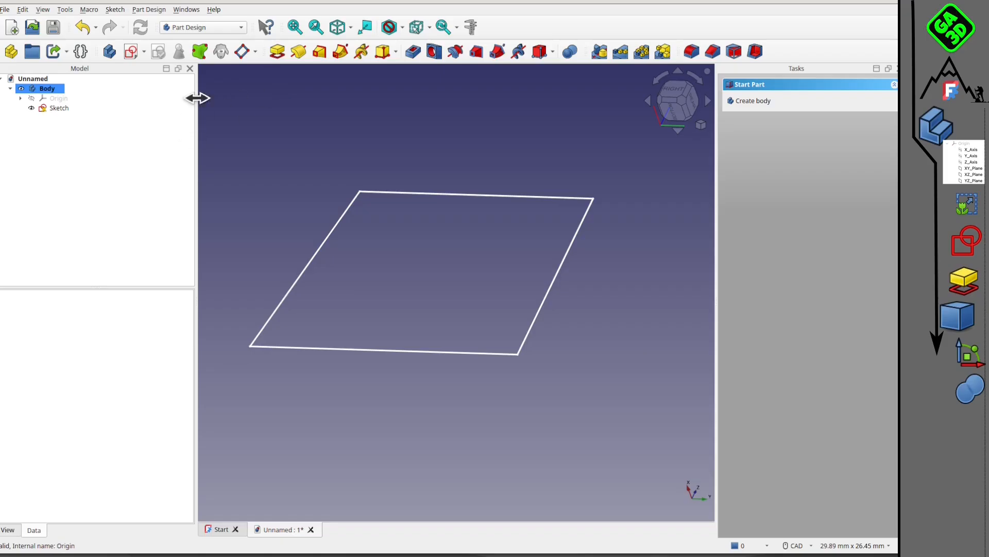
{"action": "left_click", "coordinate": [57, 107]}
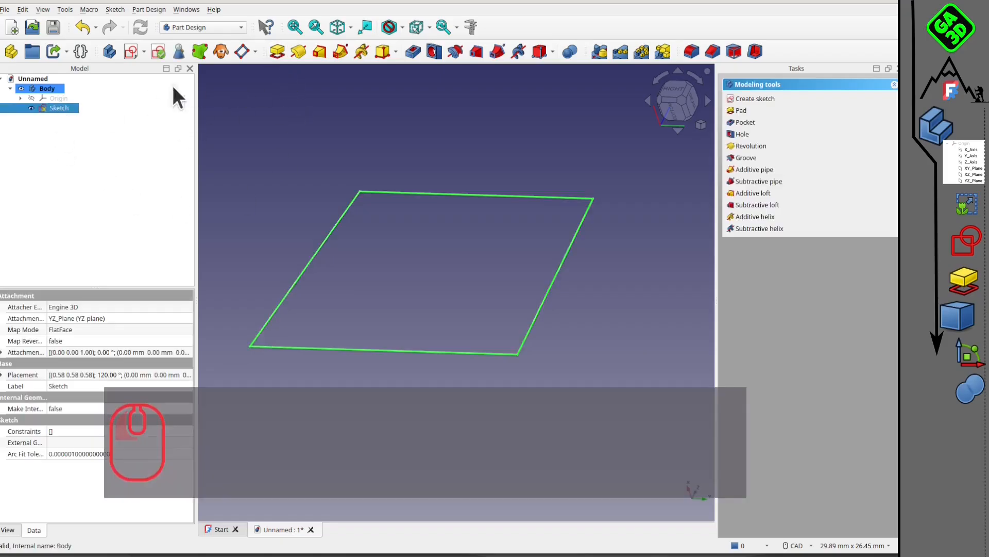
{"action": "left_click", "coordinate": [277, 51]}
{"action": "scroll", "coordinate": [596, 302], "scroll_direction": "down", "scroll_amount": 3}
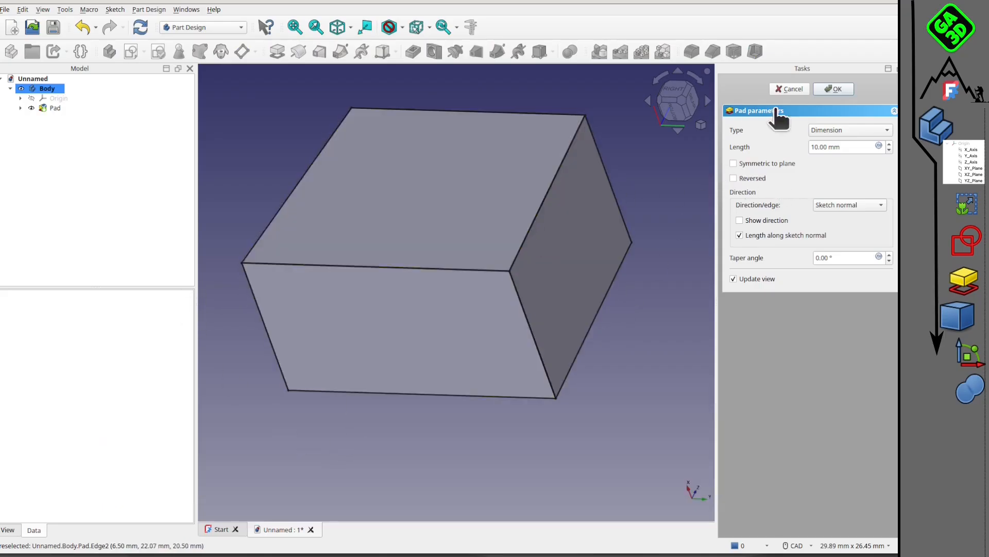
{"action": "left_click", "coordinate": [793, 89]}
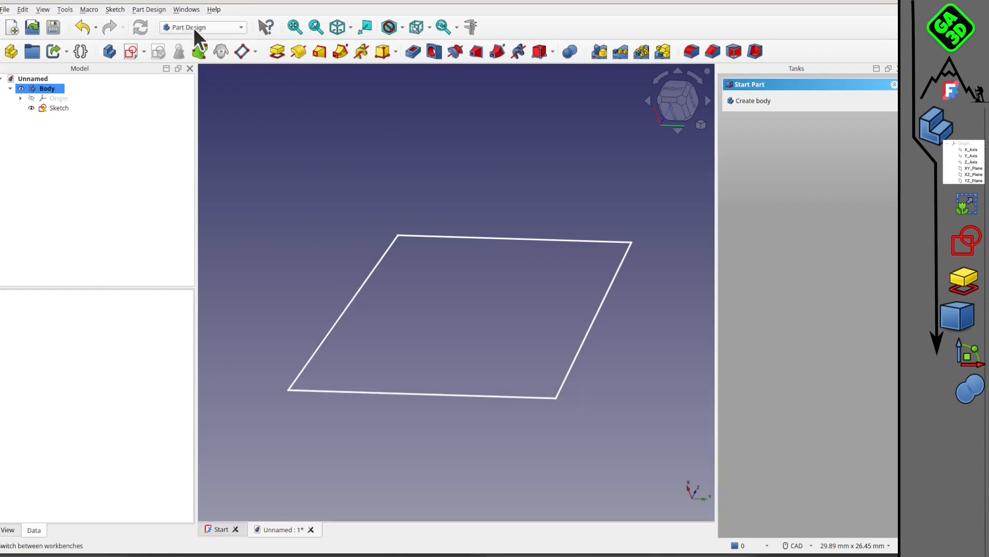
Switch to the Part workbench and select the sketch's upper and right edges.
{"action": "left_click", "coordinate": [193, 27]}
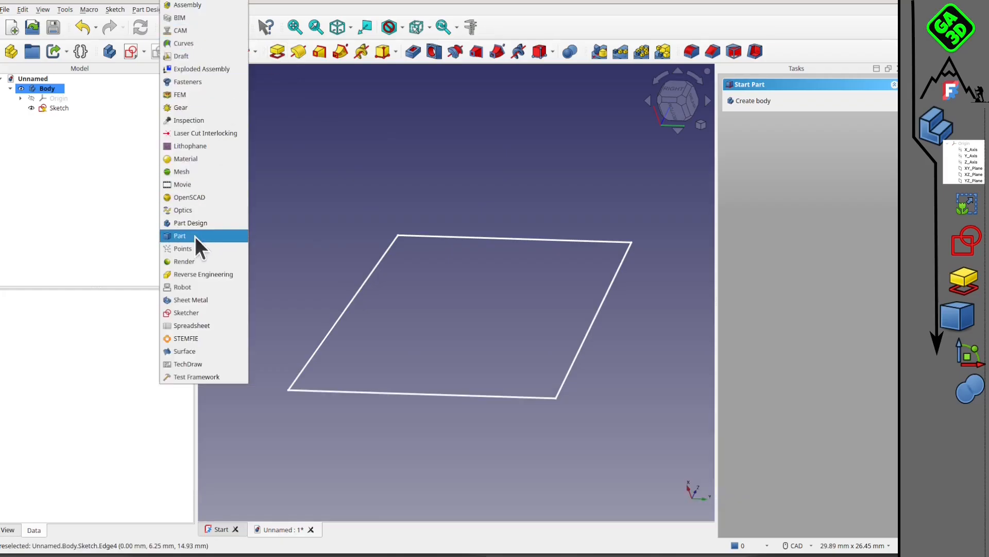
{"action": "left_click", "coordinate": [197, 235]}
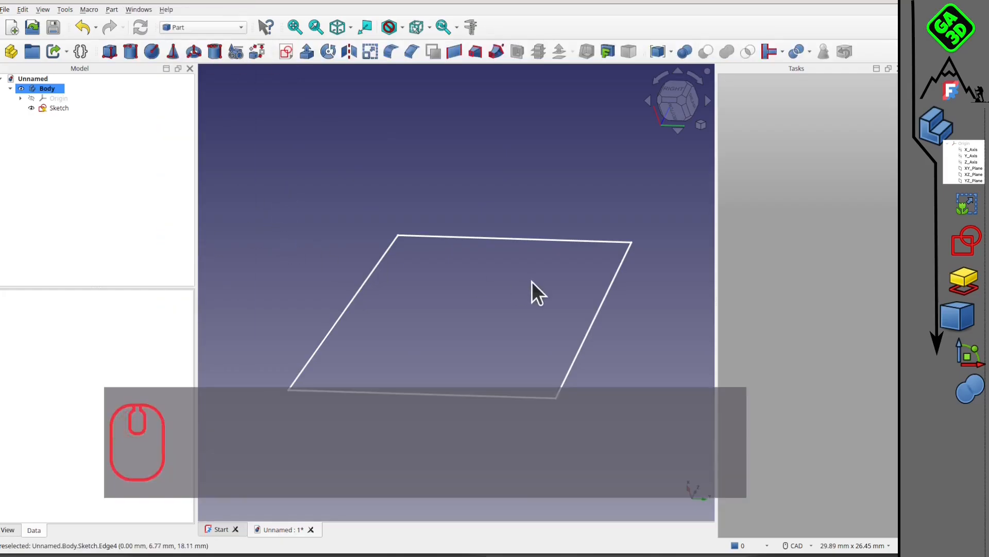
{"action": "left_click", "coordinate": [520, 239]}
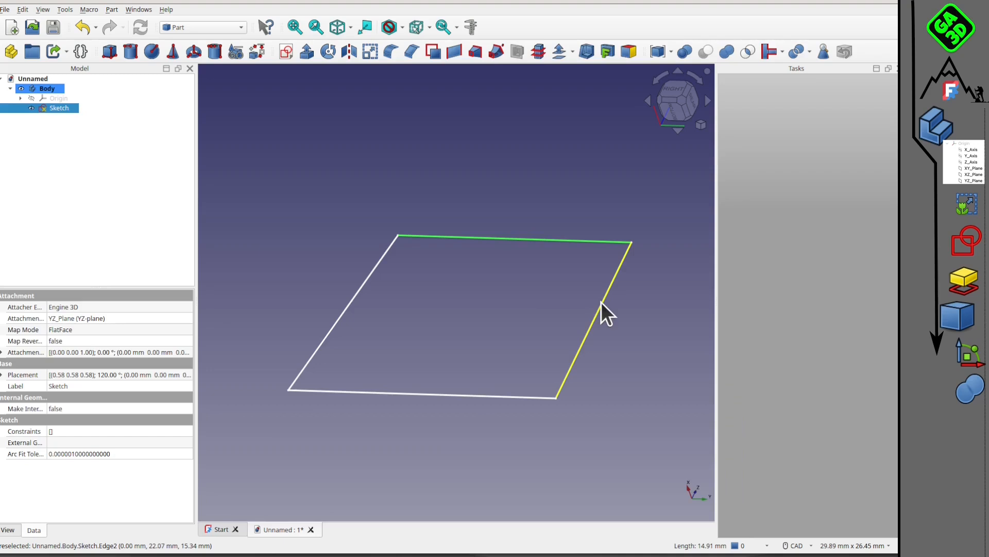
{"action": "left_click", "coordinate": [611, 280], "text": "ctrl"}
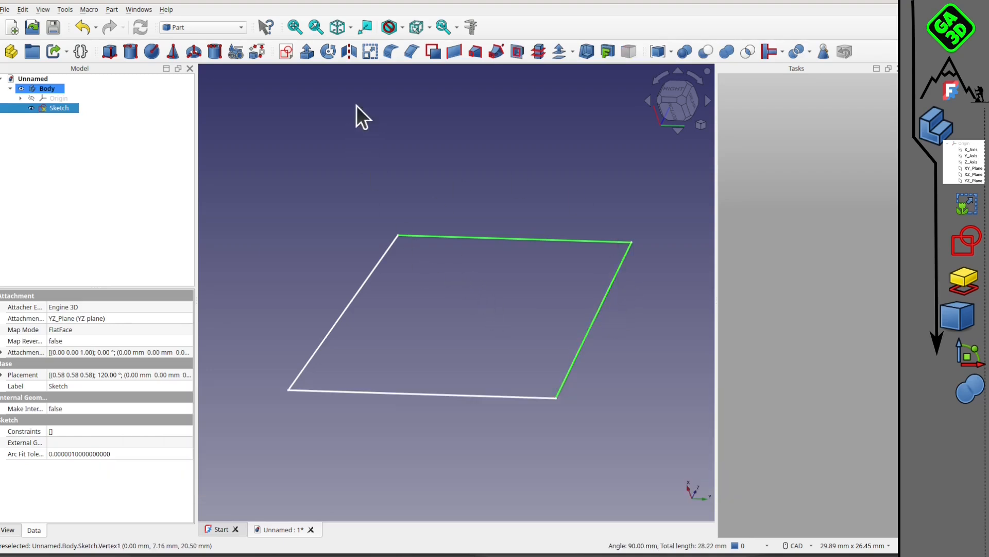
Extrude the sketch as a solid 10 mm along a custom X direction of 1.00, after trying the Z direction.
{"action": "left_click", "coordinate": [306, 59]}
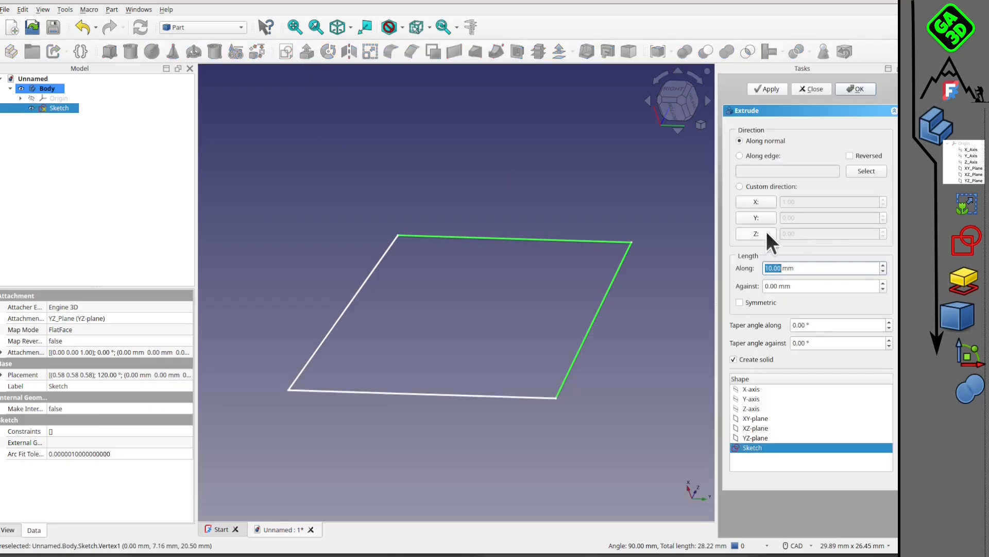
{"action": "left_click", "coordinate": [759, 232]}
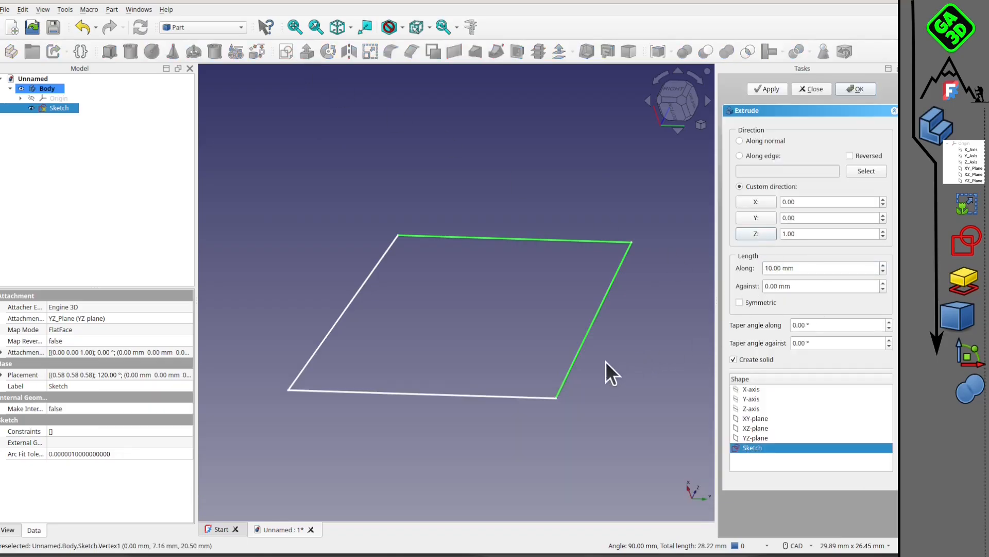
{"action": "left_click", "coordinate": [758, 204]}
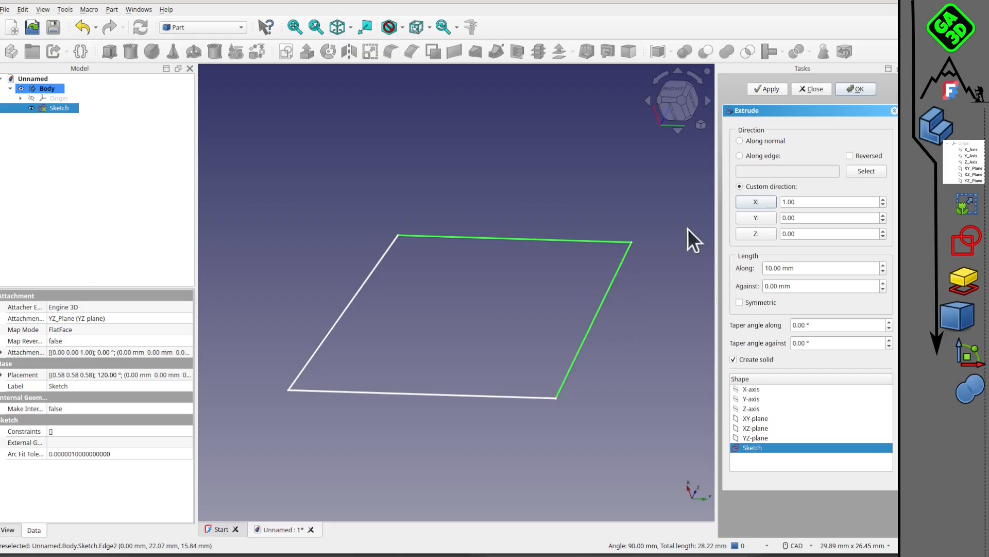
{"action": "left_click", "coordinate": [777, 87]}
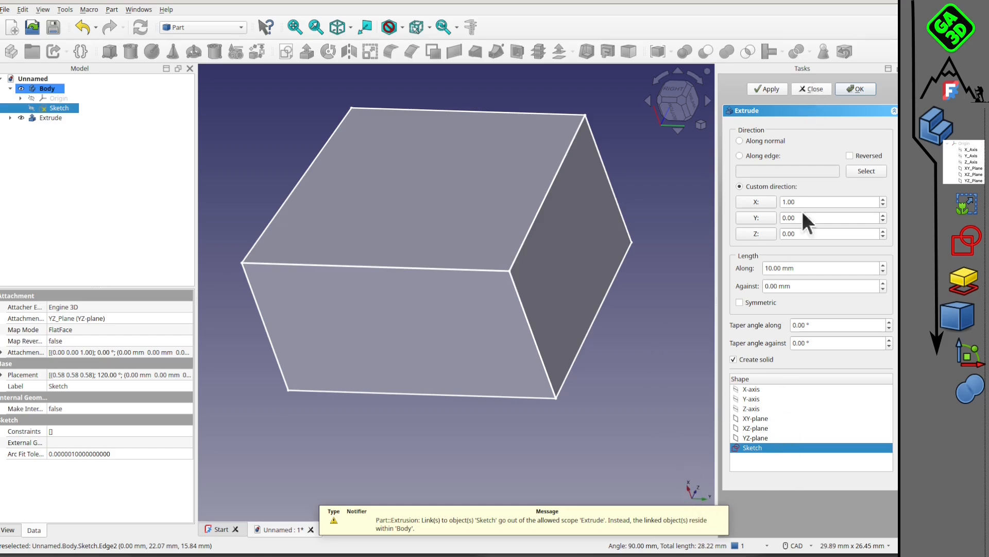
Apply a second 10 mm extrusion of the sketch along X with solid creation turned off, and finish extruding.
{"action": "left_click", "coordinate": [734, 358]}
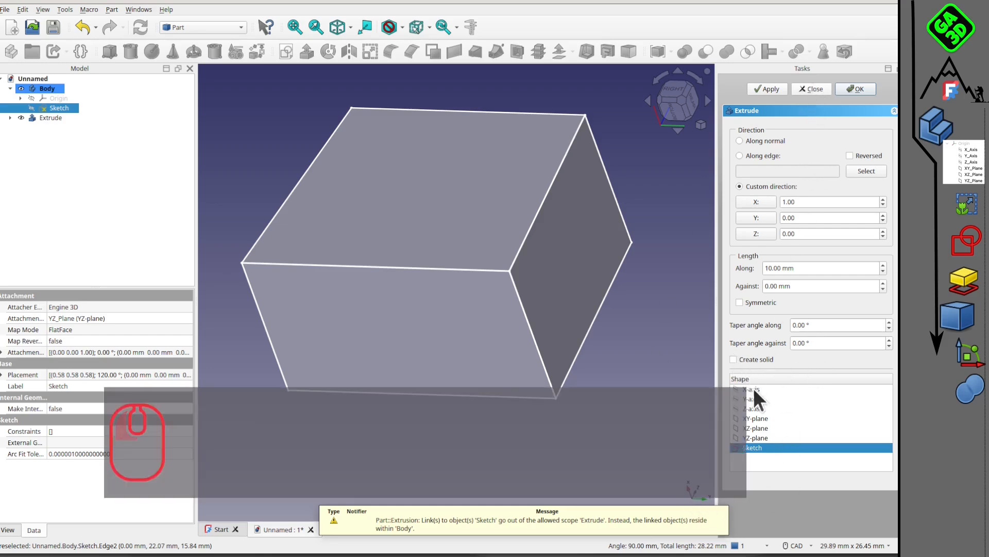
{"action": "left_click", "coordinate": [778, 88]}
{"action": "left_click", "coordinate": [814, 88]}
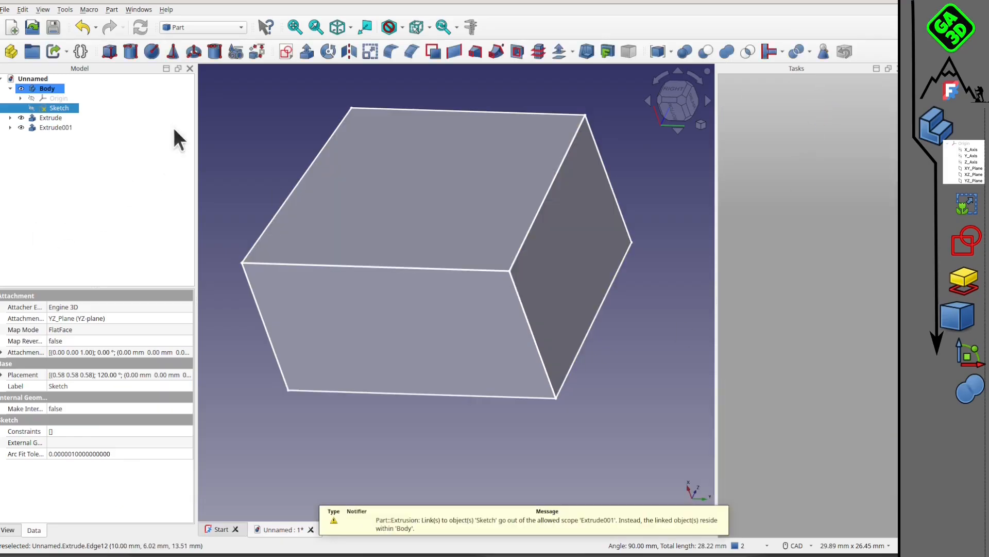
Delete both extrusions of the sketch from the document.
{"action": "left_click", "coordinate": [55, 127]}
{"action": "key", "text": "Delete"}
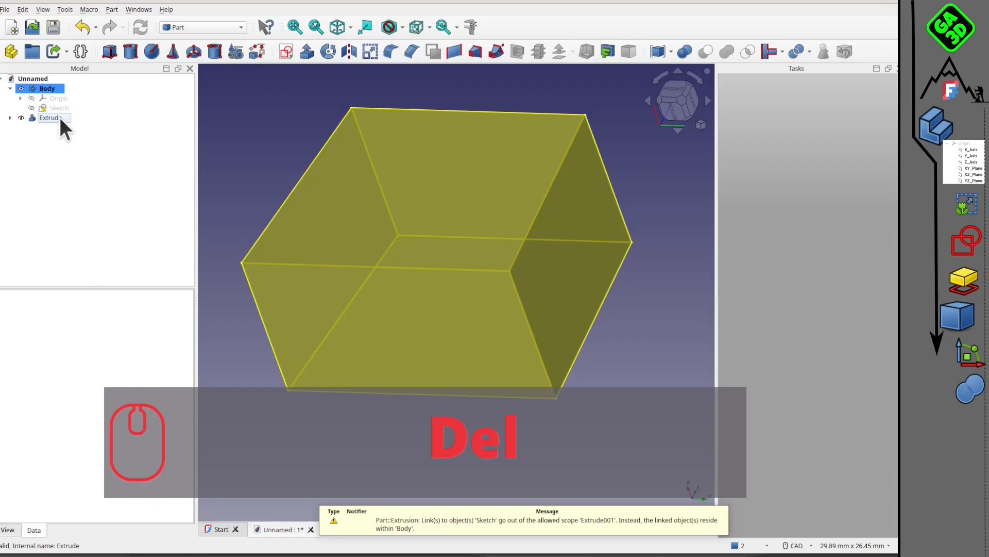
{"action": "left_click", "coordinate": [58, 118]}
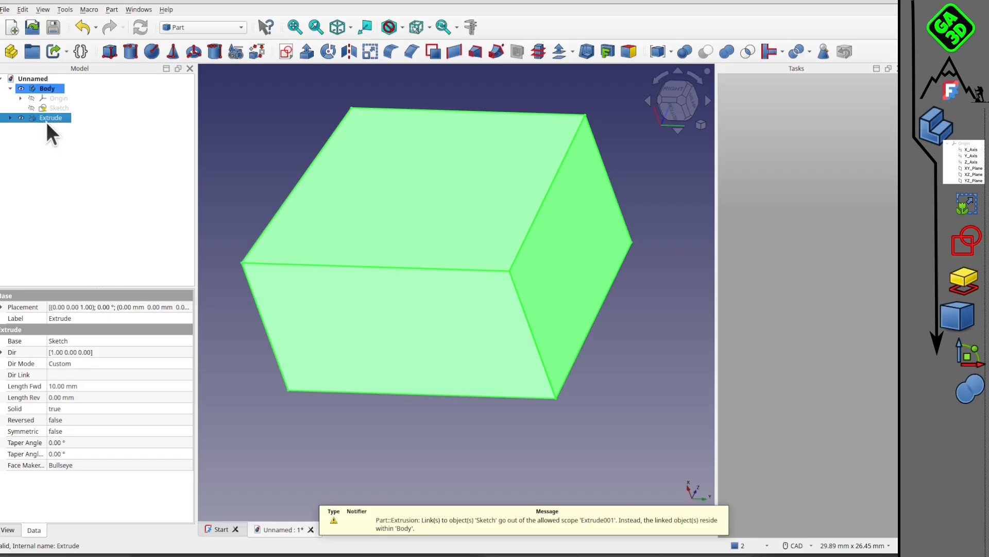
{"action": "key", "text": "Delete"}
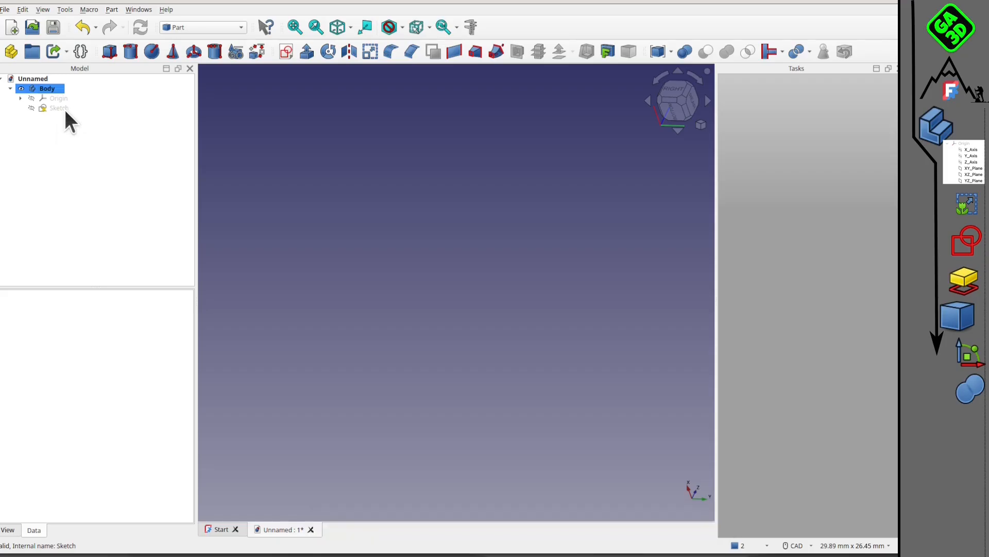
Show the hidden sketch again and view its profile from another angle.
{"action": "left_click", "coordinate": [32, 108]}
{"action": "left_click", "coordinate": [281, 181]}
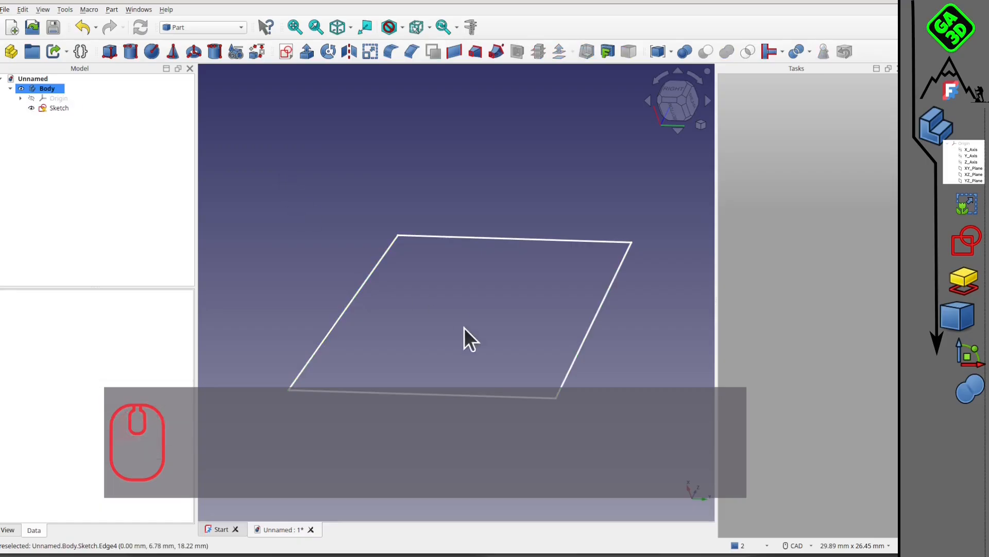
{"action": "mouse_move", "coordinate": [449, 306]}
{"action": "middle_mouse_down"}
{"action": "mouse_move", "coordinate": [469, 336]}
{"action": "mouse_move", "coordinate": [404, 247]}
{"action": "mouse_move", "coordinate": [385, 190]}
{"action": "mouse_move", "coordinate": [433, 214]}
{"action": "mouse_move", "coordinate": [417, 221]}
{"action": "mouse_move", "coordinate": [452, 313]}
{"action": "middle_mouse_up"}
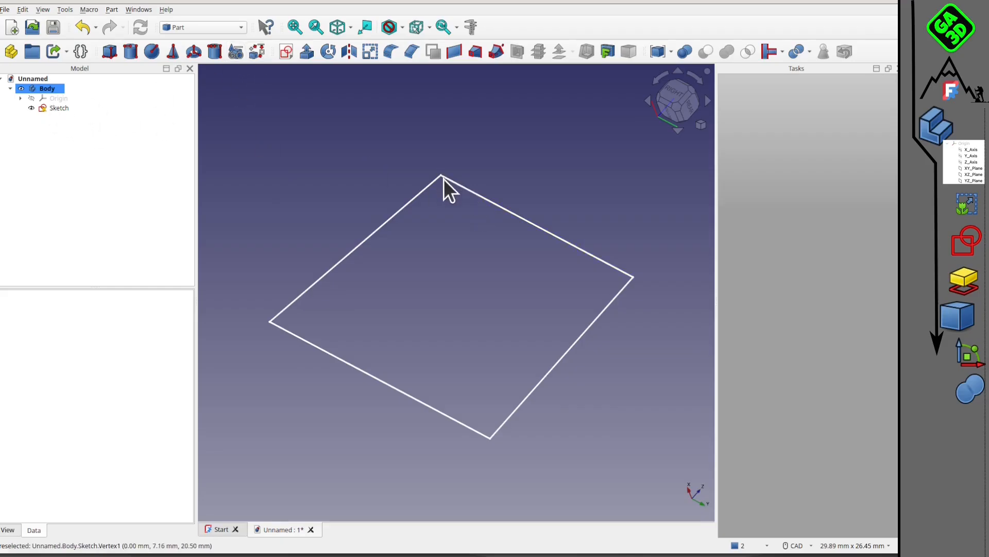
{"action": "mouse_move", "coordinate": [446, 261]}
{"action": "middle_mouse_down"}
{"action": "mouse_move", "coordinate": [420, 264]}
{"action": "mouse_move", "coordinate": [432, 261]}
{"action": "middle_mouse_up"}
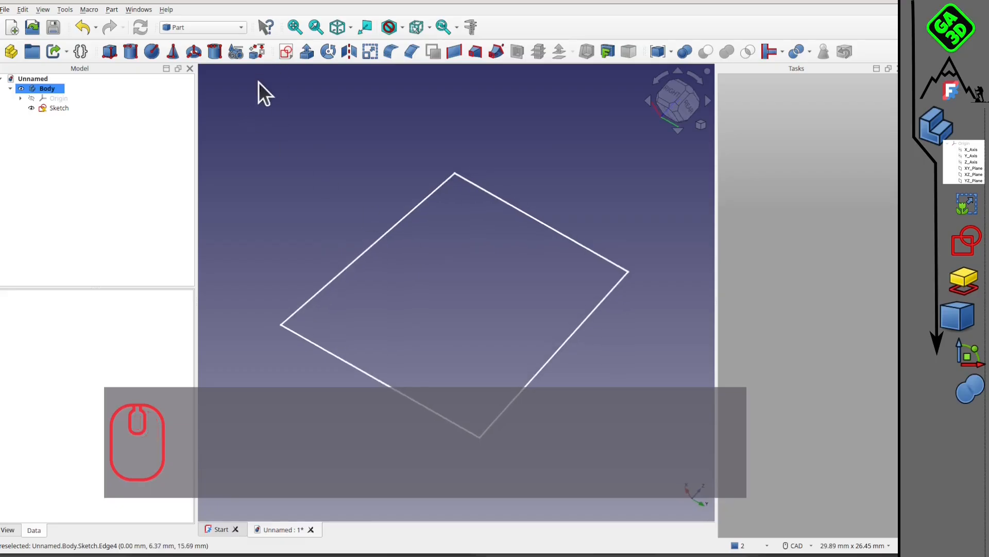
Start creating an edge from vertices with the shape builder and select the sketch's uppermost corner vertex.
{"action": "left_click", "coordinate": [257, 52]}
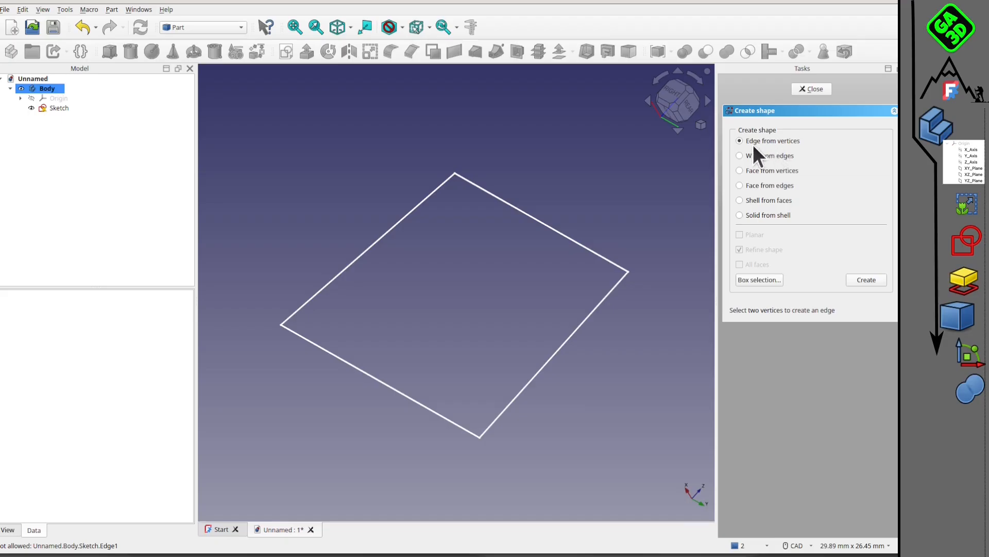
{"action": "left_click", "coordinate": [455, 175]}
{"action": "left_click", "coordinate": [456, 174]}
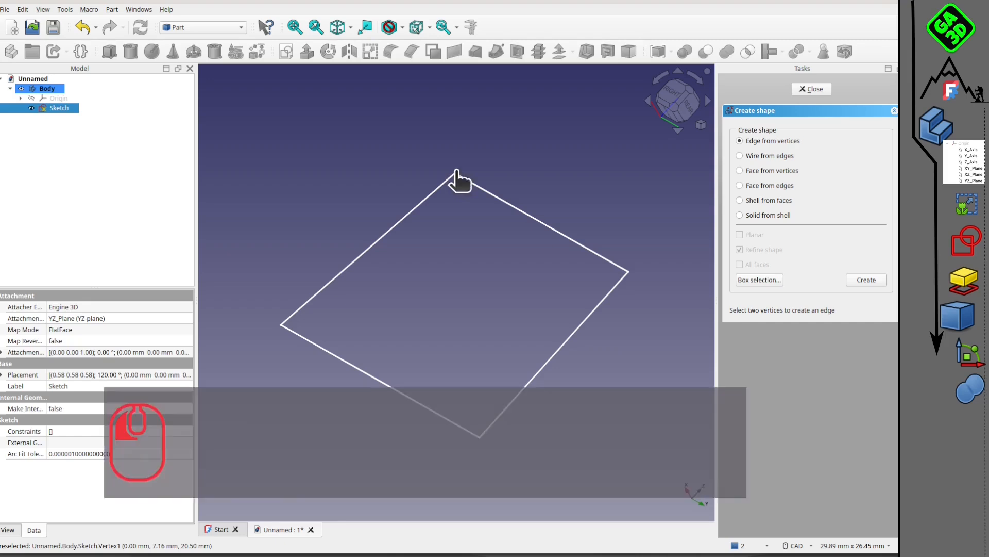
{"action": "scroll", "coordinate": [447, 178], "scroll_direction": "up", "scroll_amount": 5}
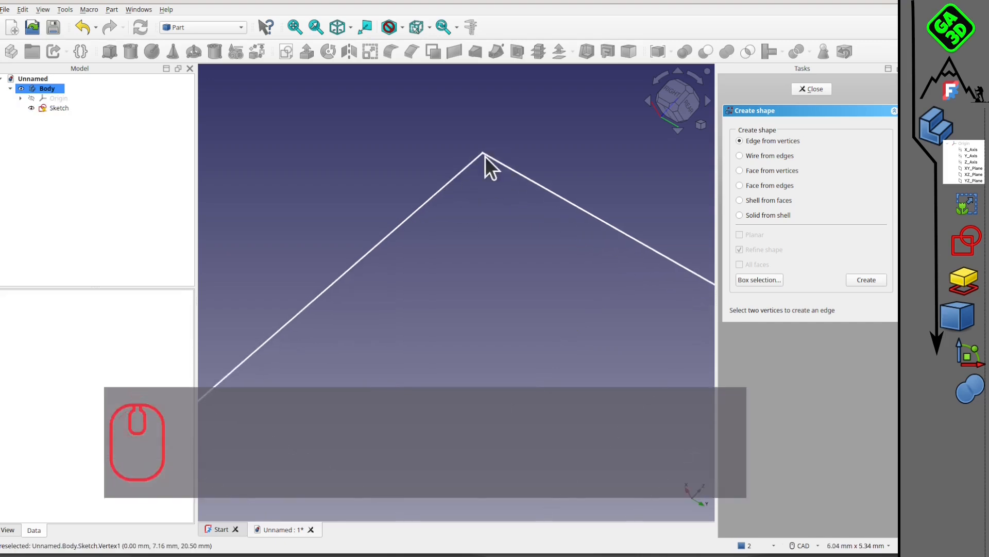
{"action": "left_click", "coordinate": [483, 155]}
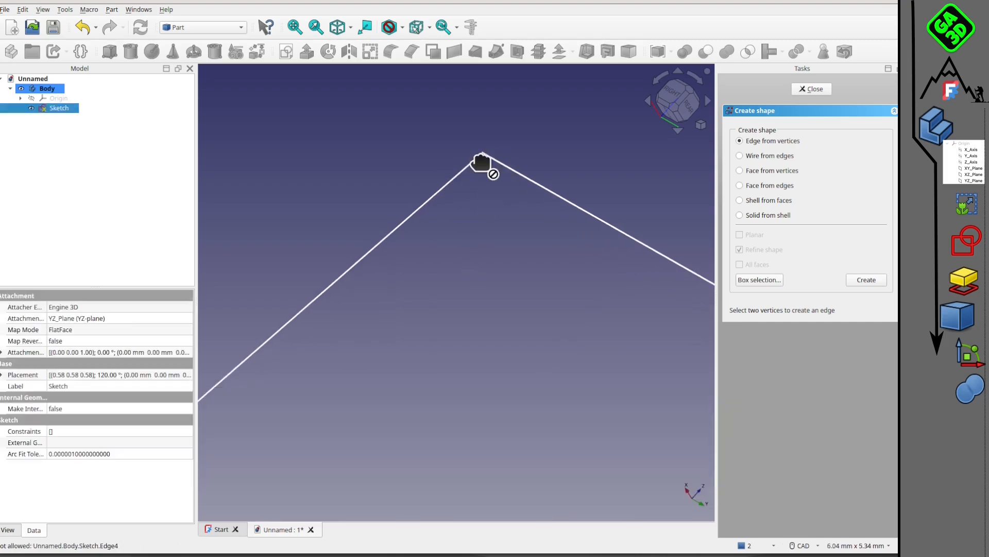
Add the sketch's lowest corner vertex to the selection and create a diagonal edge between the two corners.
{"action": "scroll", "coordinate": [483, 163], "scroll_direction": "down", "scroll_amount": 2}
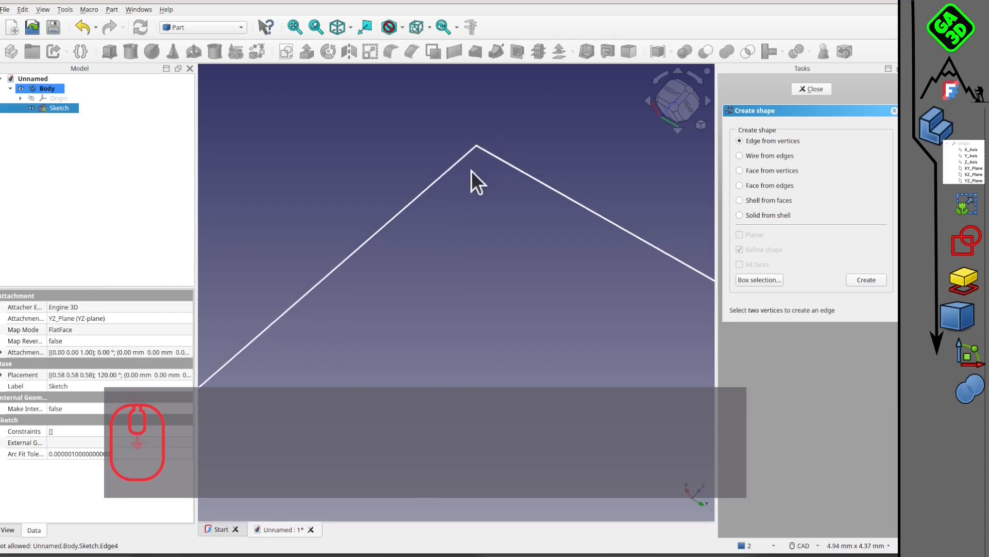
{"action": "scroll", "coordinate": [474, 176], "scroll_direction": "down", "scroll_amount": 5}
{"action": "middle_click_drag", "start_coordinate": [489, 298], "coordinate": [491, 190]}
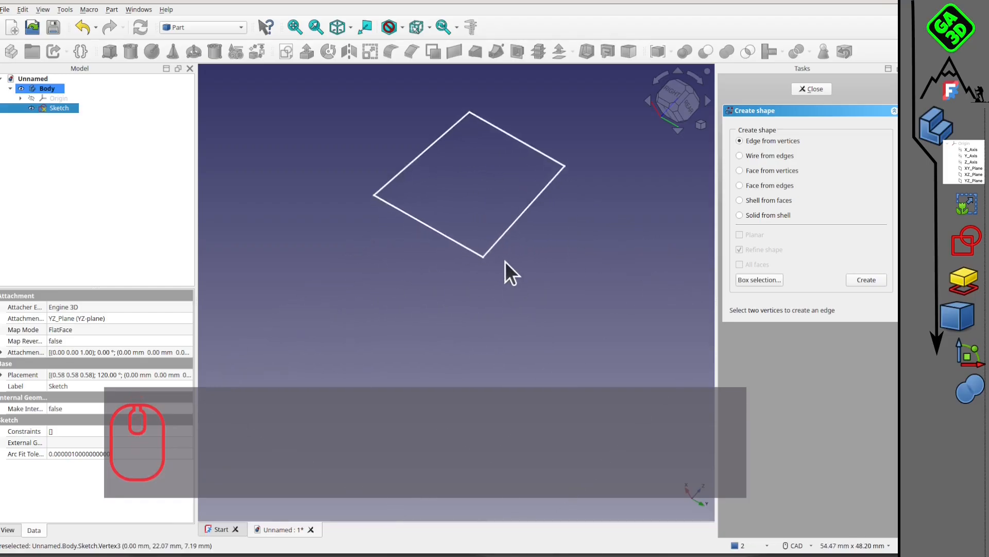
{"action": "scroll", "coordinate": [503, 260], "scroll_direction": "up", "scroll_amount": 6}
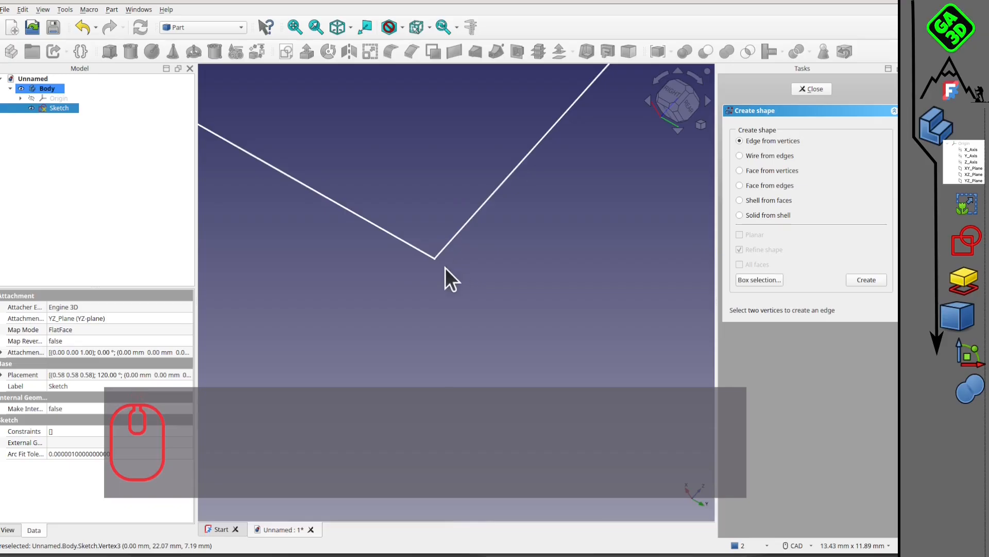
{"action": "left_click", "coordinate": [435, 259], "text": "ctrl"}
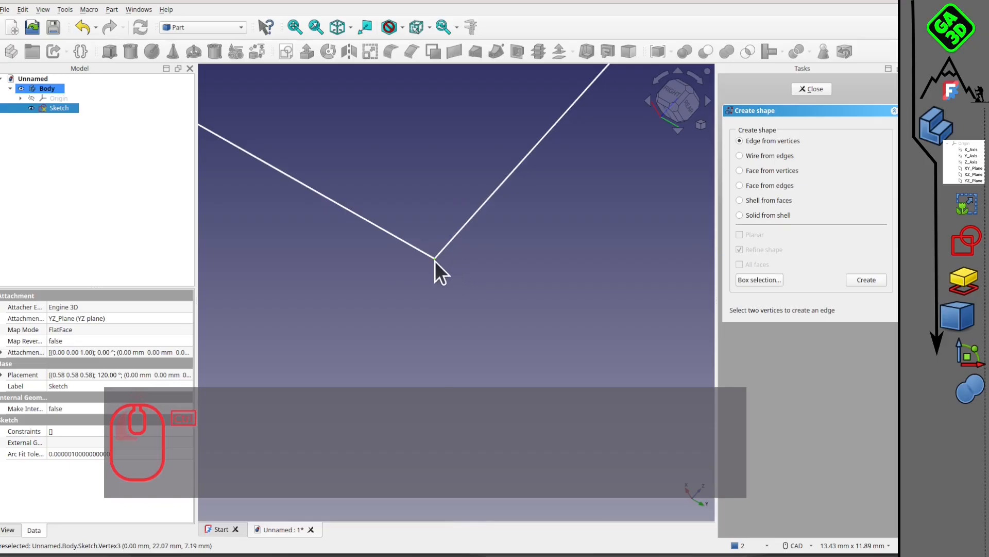
{"action": "scroll", "coordinate": [468, 296], "scroll_direction": "down", "scroll_amount": 5}
{"action": "scroll", "coordinate": [459, 206], "scroll_direction": "up", "scroll_amount": 3}
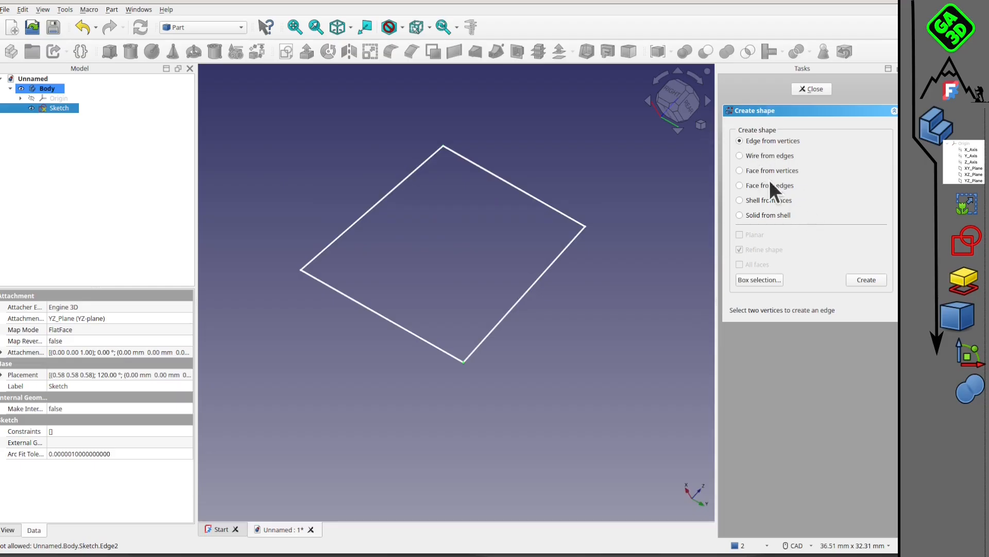
{"action": "left_click", "coordinate": [864, 279]}
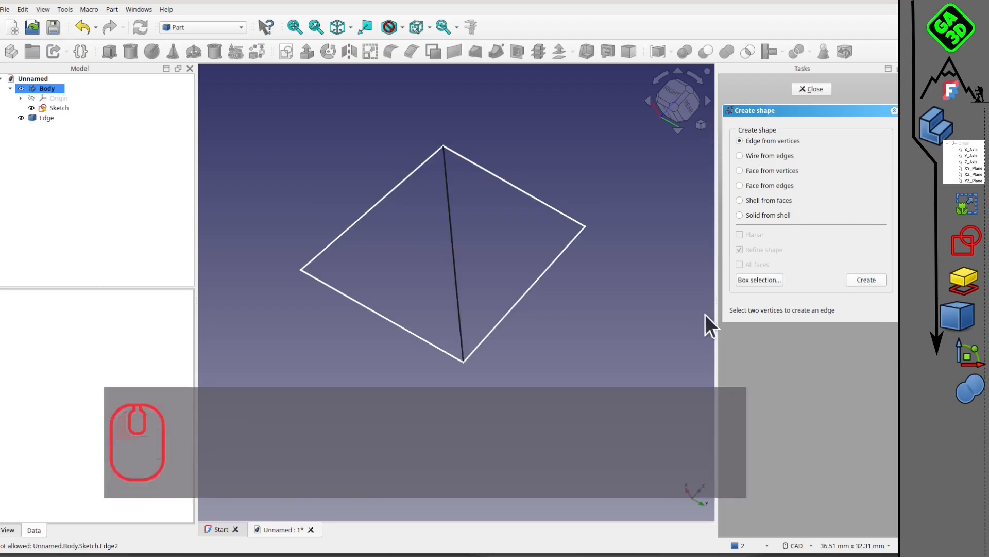
{"action": "middle_click_drag", "start_coordinate": [485, 242], "coordinate": [506, 202]}
{"action": "middle_click_drag", "start_coordinate": [576, 357], "coordinate": [480, 290]}
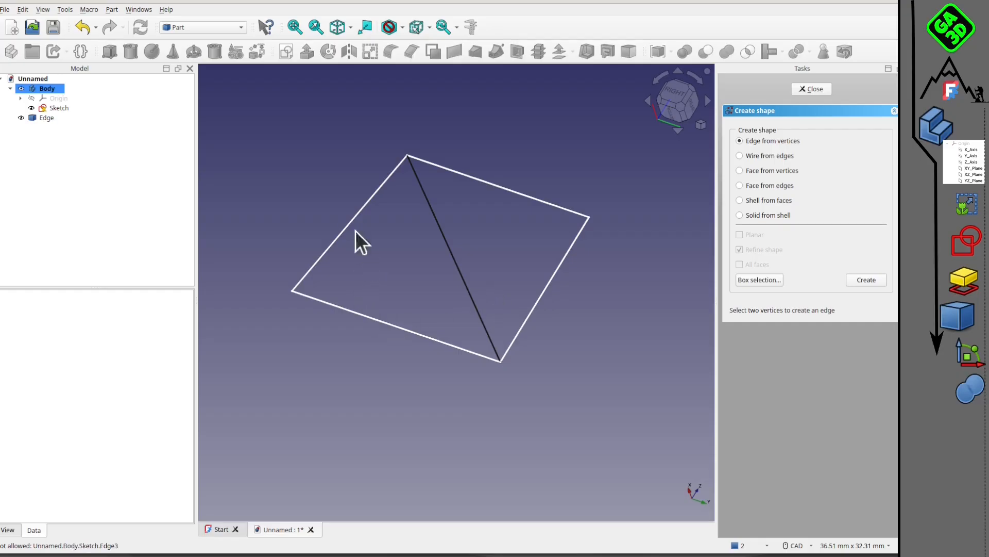
Restrict selection to vertices and test the filter on a corner and an adjoining edge of the sketch.
{"action": "left_click", "coordinate": [351, 29]}
{"action": "left_click", "coordinate": [351, 29]}
{"action": "left_click", "coordinate": [430, 27]}
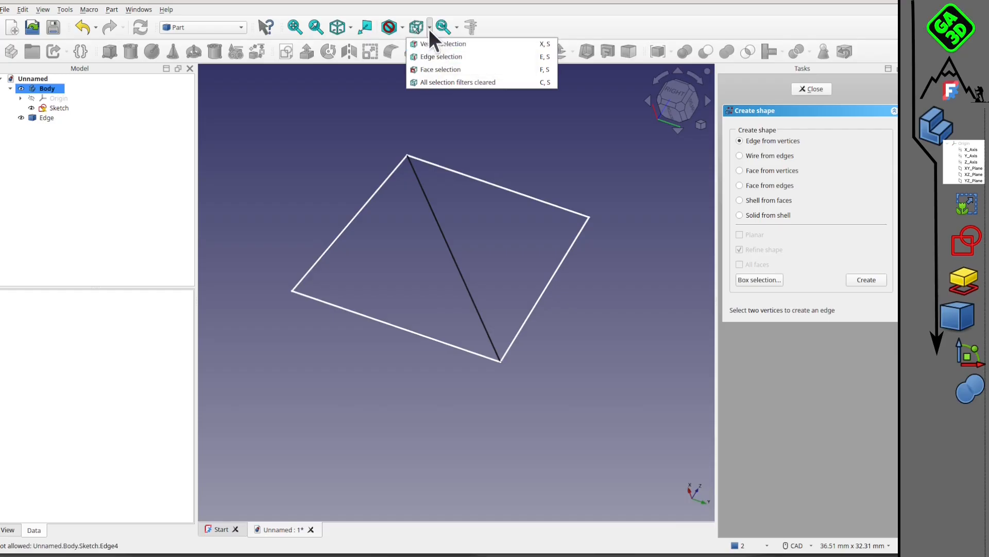
{"action": "left_click", "coordinate": [439, 45]}
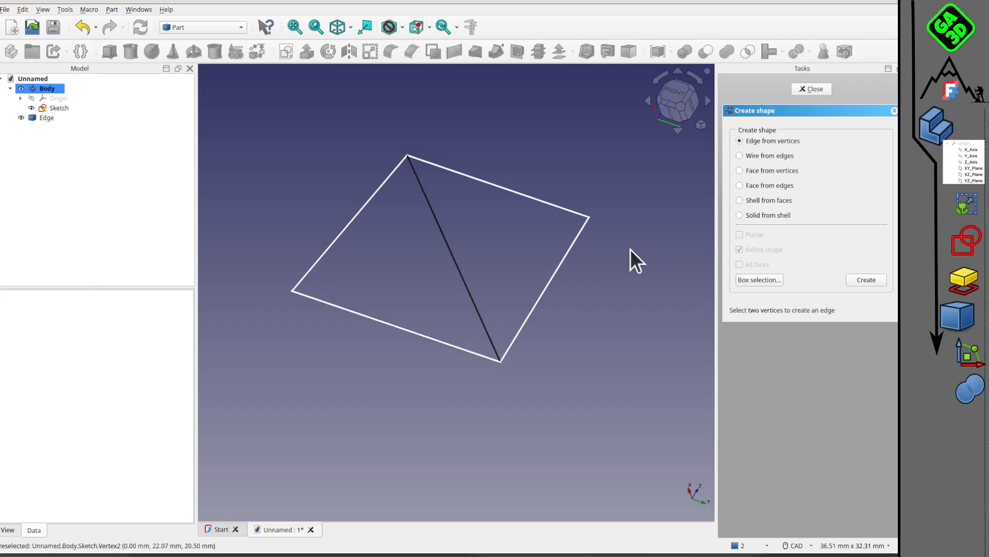
{"action": "left_click", "coordinate": [589, 218]}
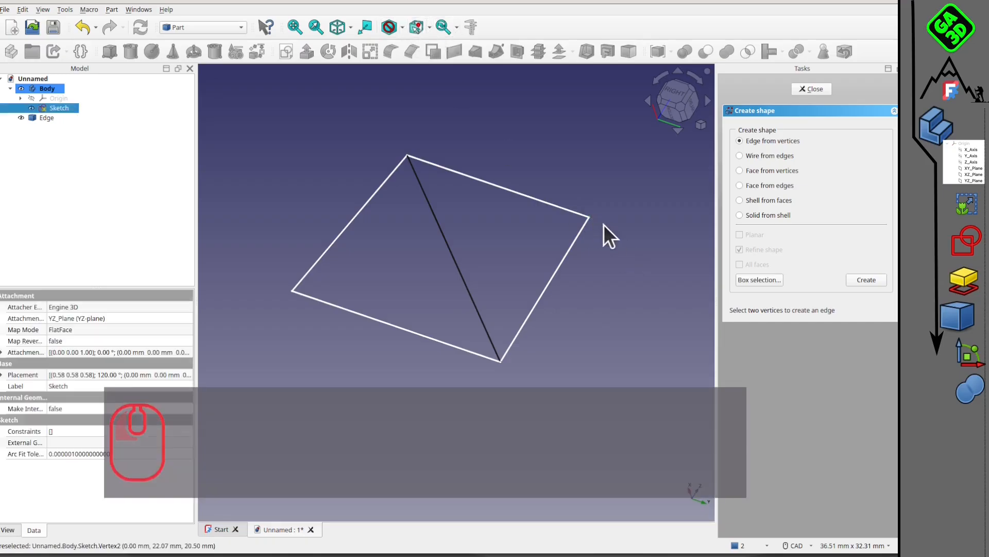
{"action": "left_click", "coordinate": [554, 298]}
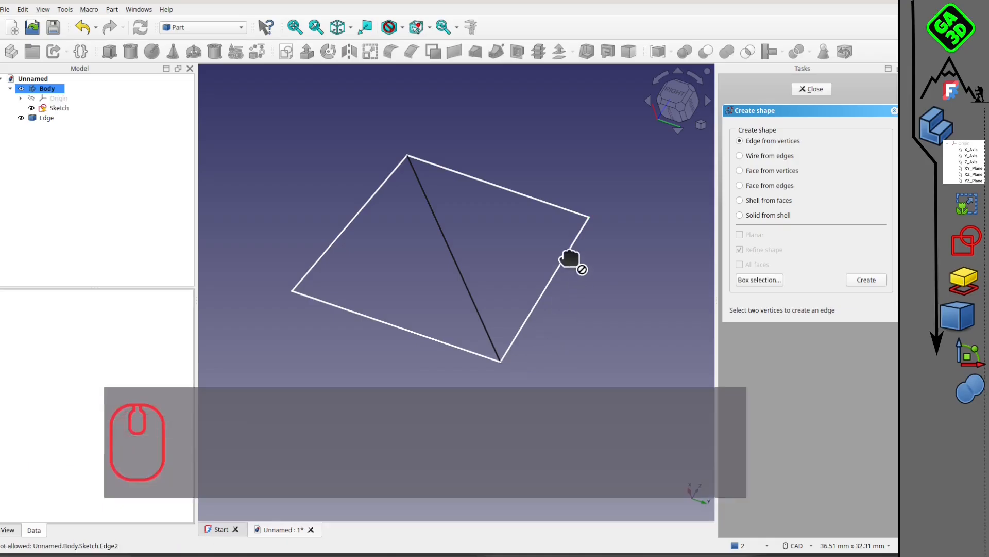
{"action": "left_click", "coordinate": [563, 264]}
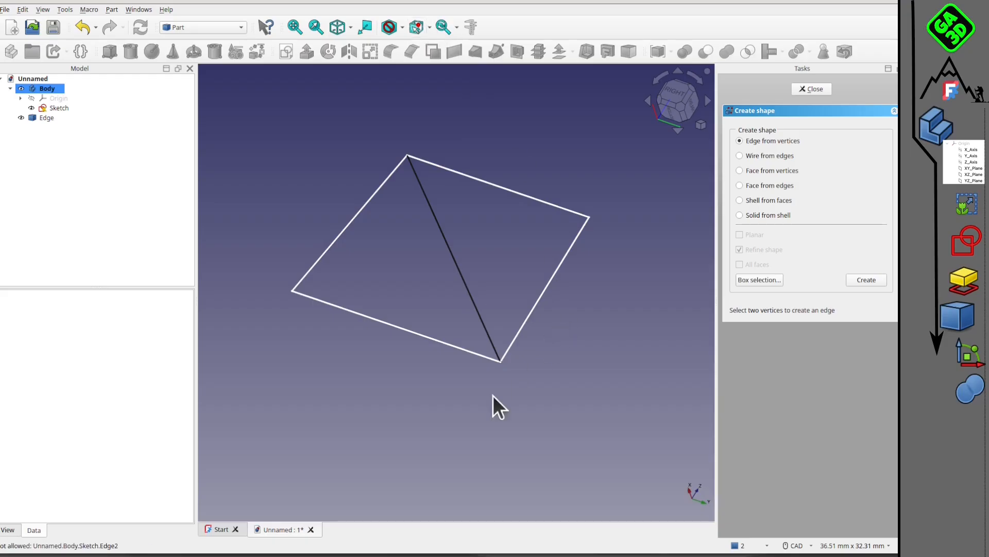
{"action": "scroll", "coordinate": [498, 361], "scroll_direction": "up", "scroll_amount": 4}
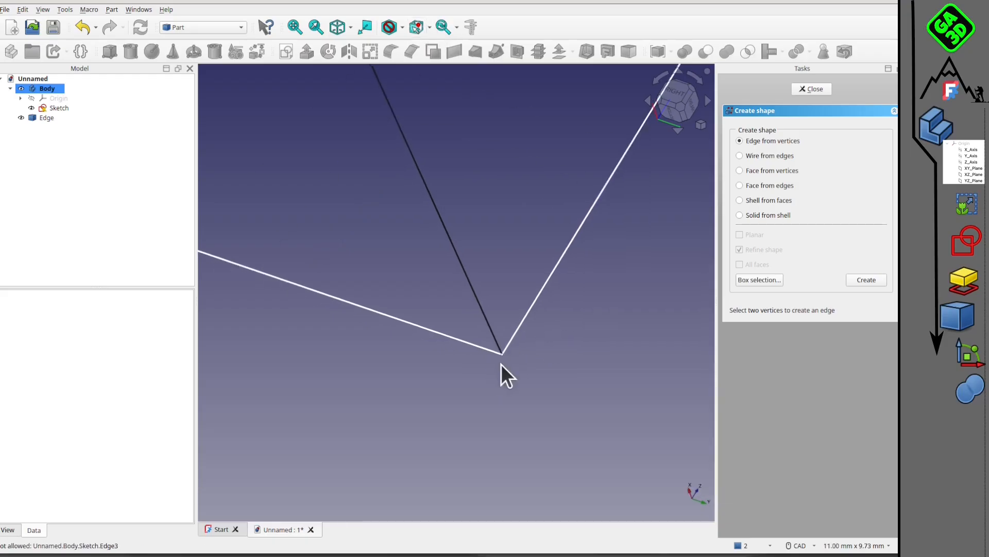
{"action": "scroll", "coordinate": [420, 338], "scroll_direction": "down", "scroll_amount": 5}
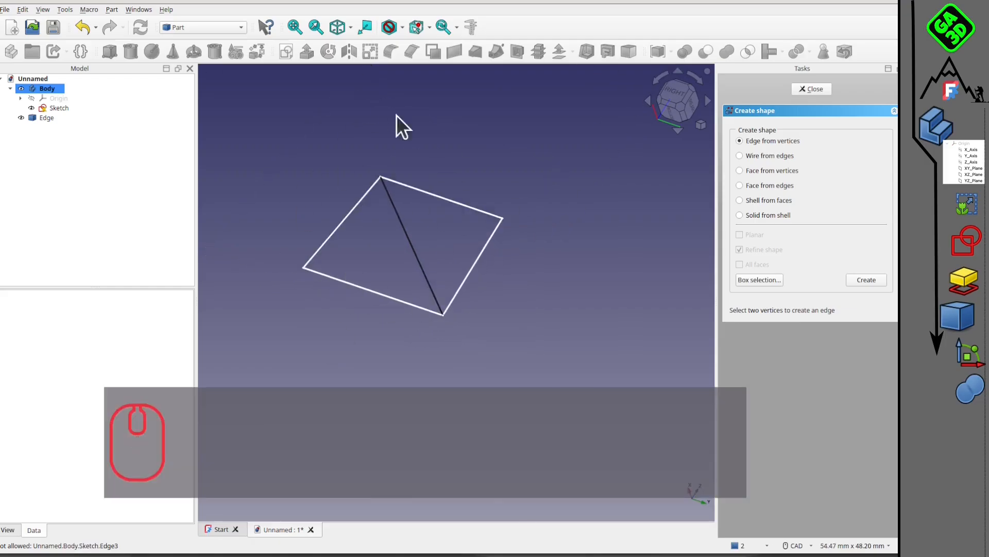
Restrict selection to edges and test the filter on the four sketch edges and the lowest corner vertex.
{"action": "left_click", "coordinate": [430, 26]}
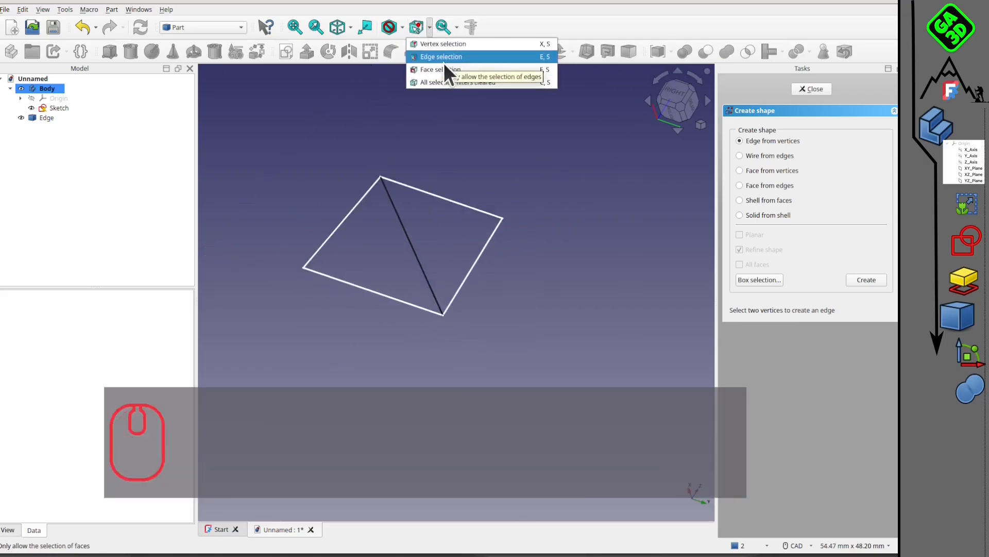
{"action": "left_click", "coordinate": [442, 57]}
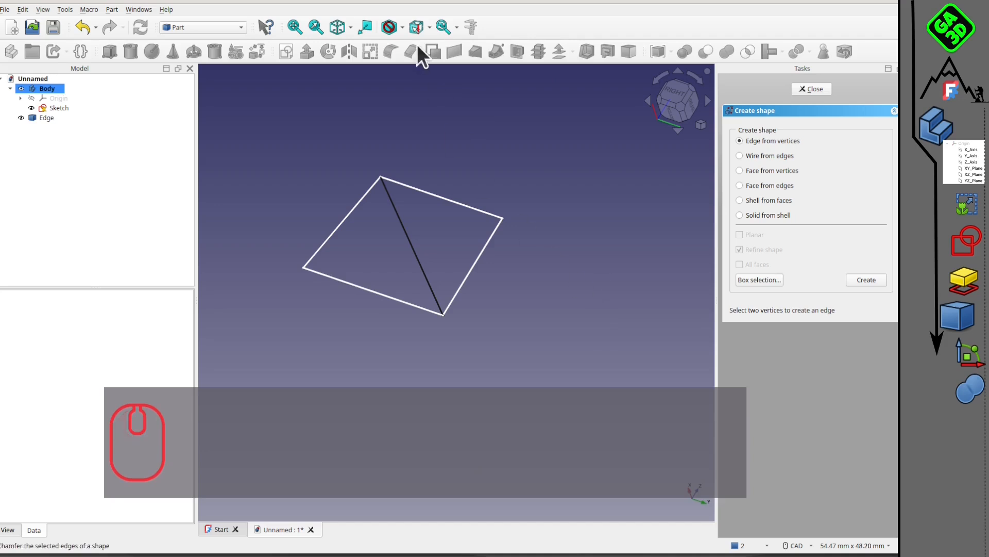
{"action": "left_click", "coordinate": [488, 212]}
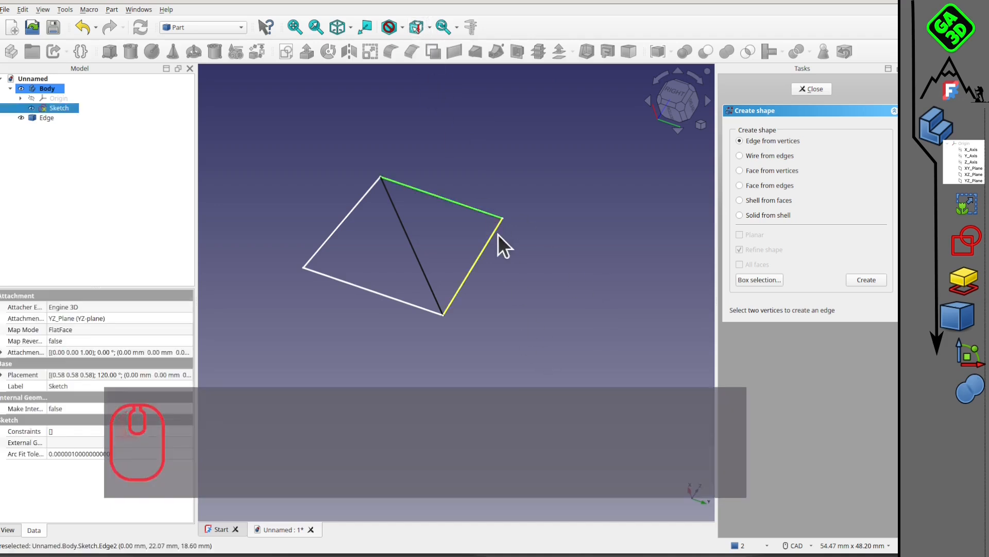
{"action": "left_click", "coordinate": [494, 234]}
{"action": "left_click", "coordinate": [389, 298]}
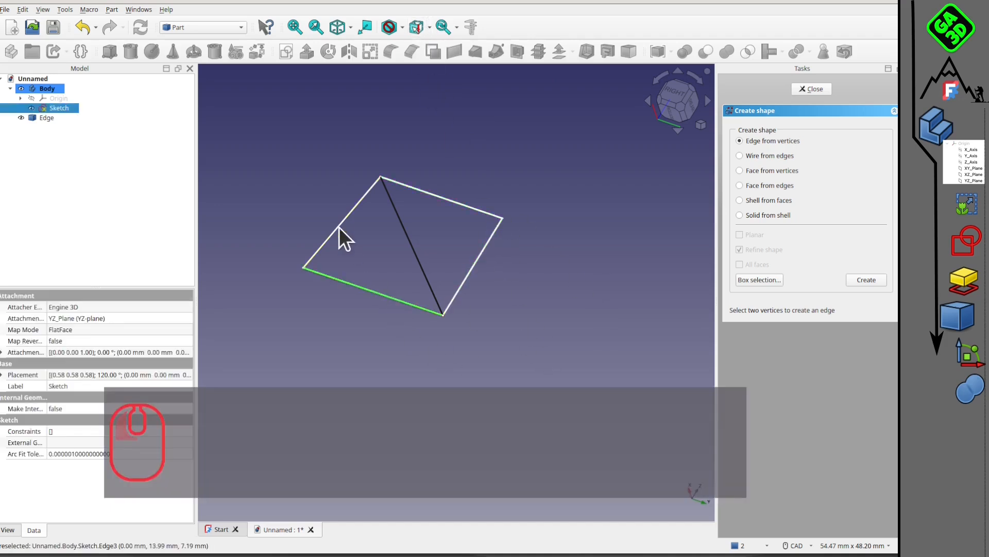
{"action": "left_click", "coordinate": [348, 216]}
{"action": "left_click", "coordinate": [442, 324]}
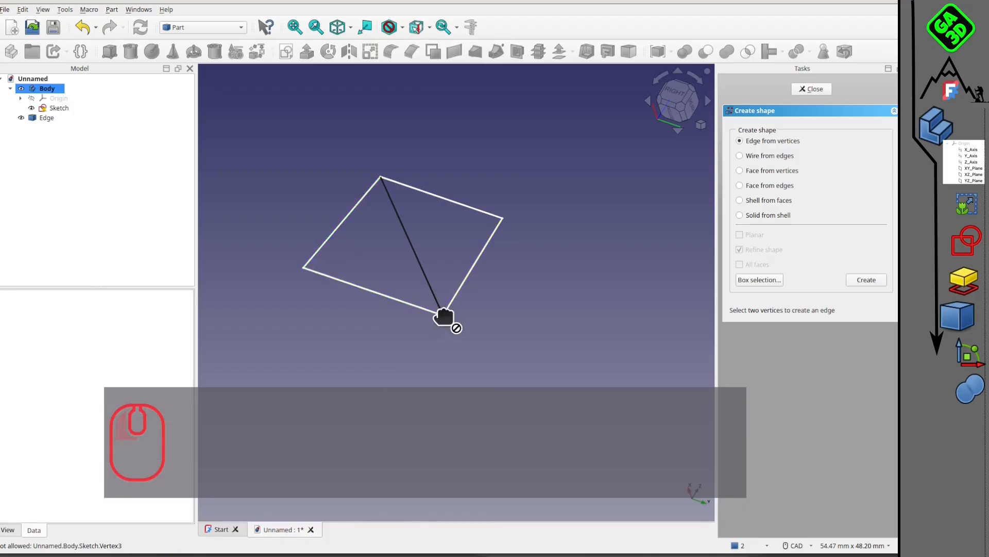
Clear all selection filters and test picking a sketch corner and the diagonal edge.
{"action": "left_click", "coordinate": [429, 26]}
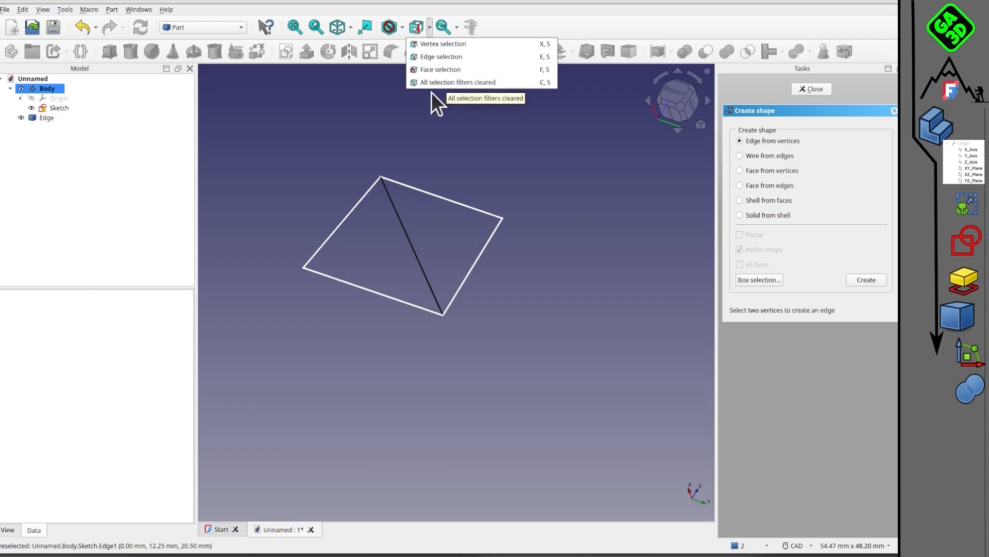
{"action": "left_click", "coordinate": [444, 83]}
{"action": "scroll", "coordinate": [531, 247], "scroll_direction": "up", "scroll_amount": 4}
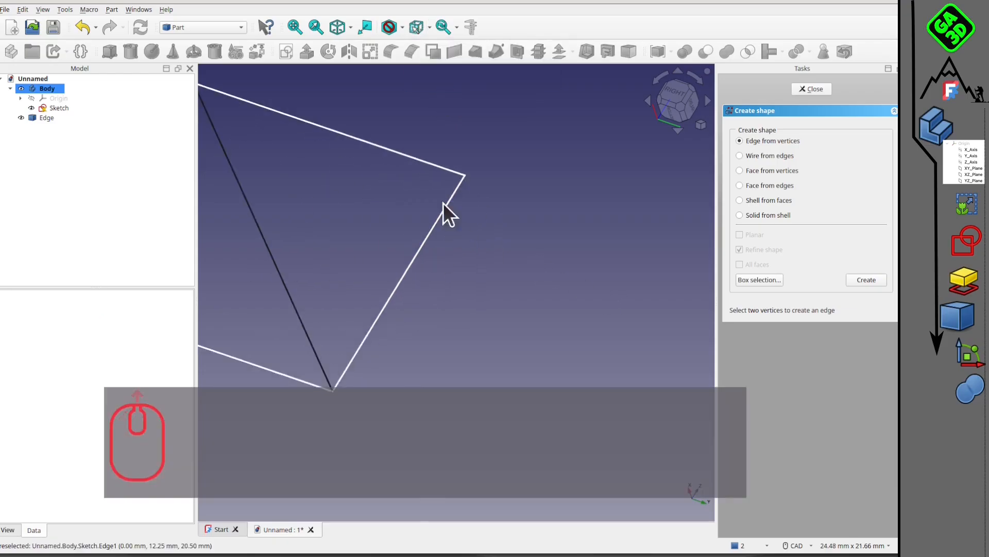
{"action": "left_click", "coordinate": [466, 176]}
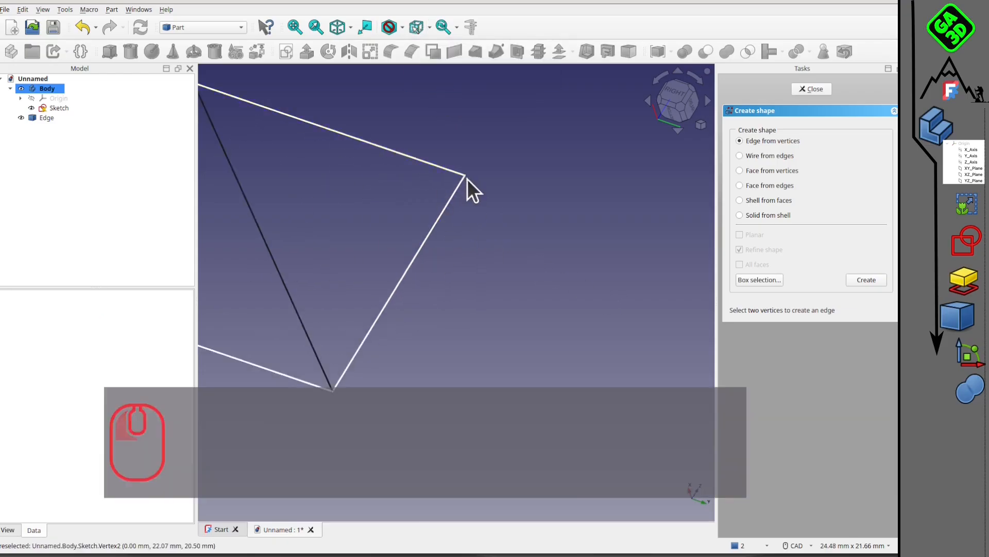
{"action": "left_click", "coordinate": [529, 233]}
{"action": "middle_click_drag", "start_coordinate": [529, 232], "coordinate": [447, 249]}
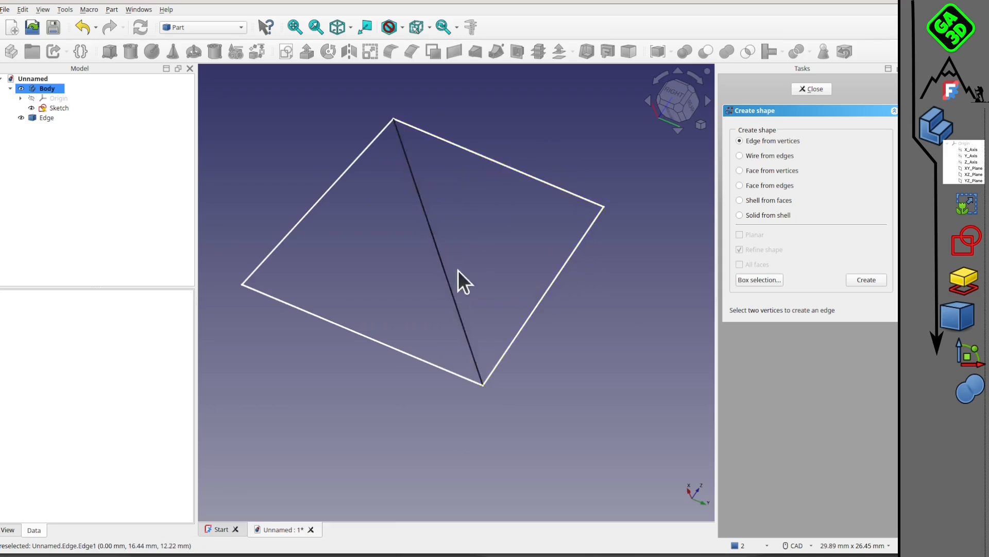
{"action": "left_click", "coordinate": [438, 249]}
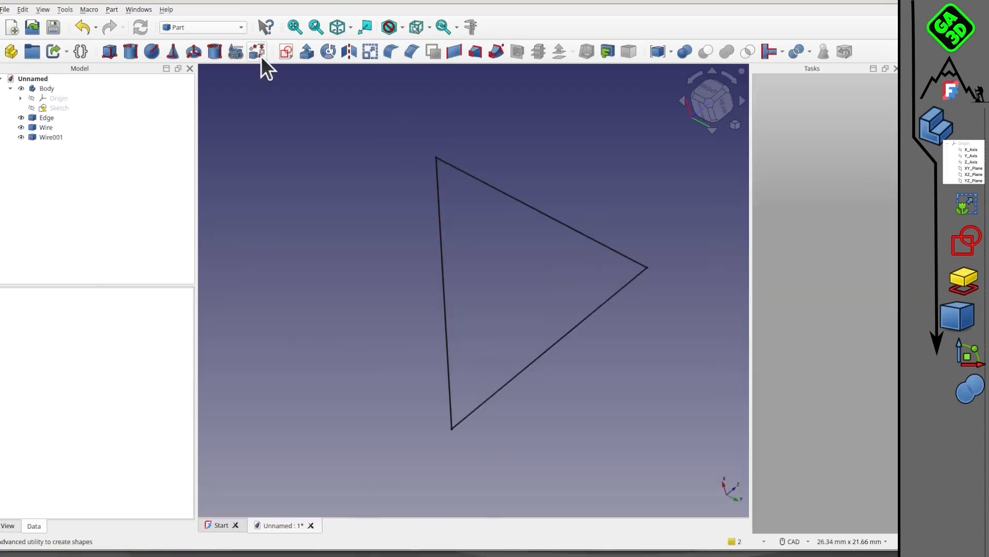
Create a planar face from the diagonal edge and the two wires that close the triangle.
{"action": "left_click", "coordinate": [261, 57]}
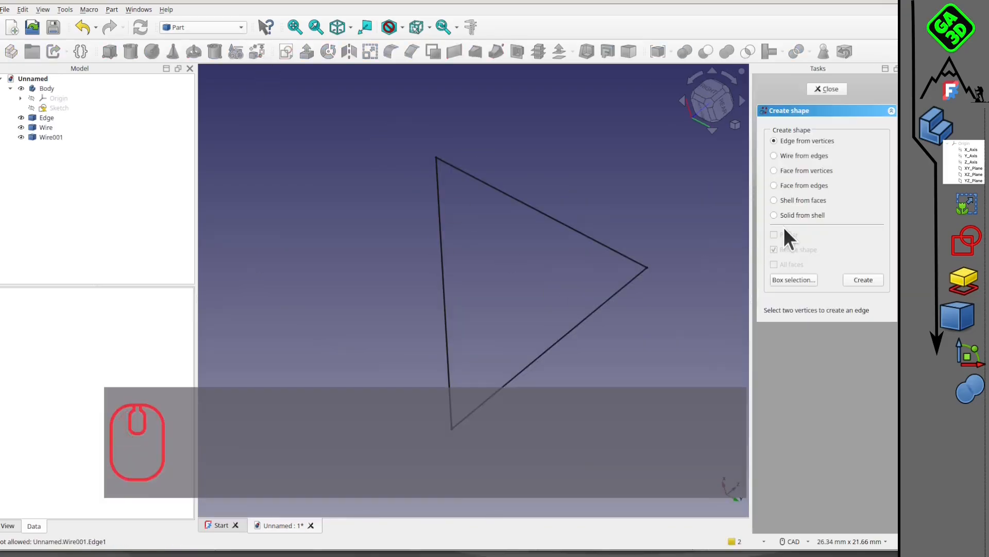
{"action": "left_click", "coordinate": [775, 185]}
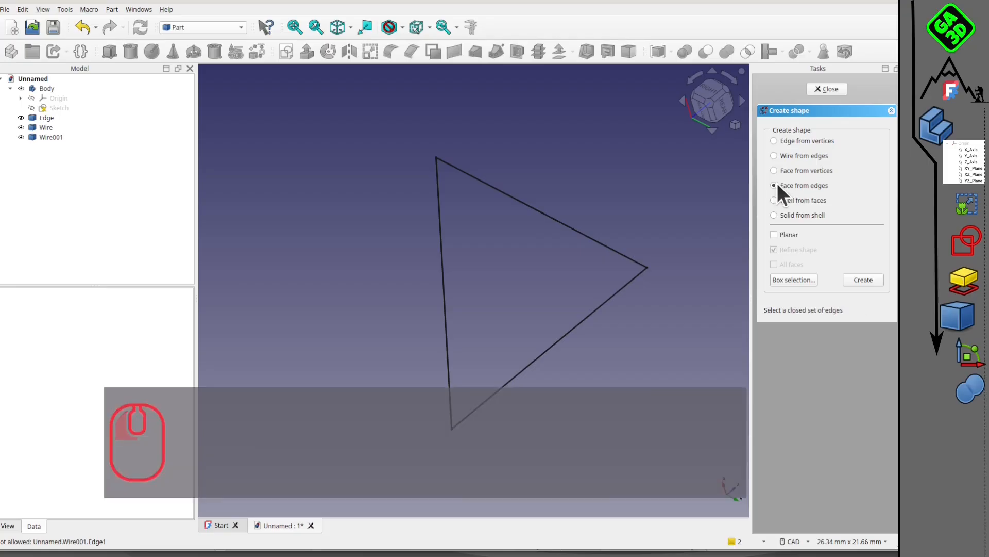
{"action": "left_click", "coordinate": [774, 233]}
{"action": "left_click", "coordinate": [443, 292]}
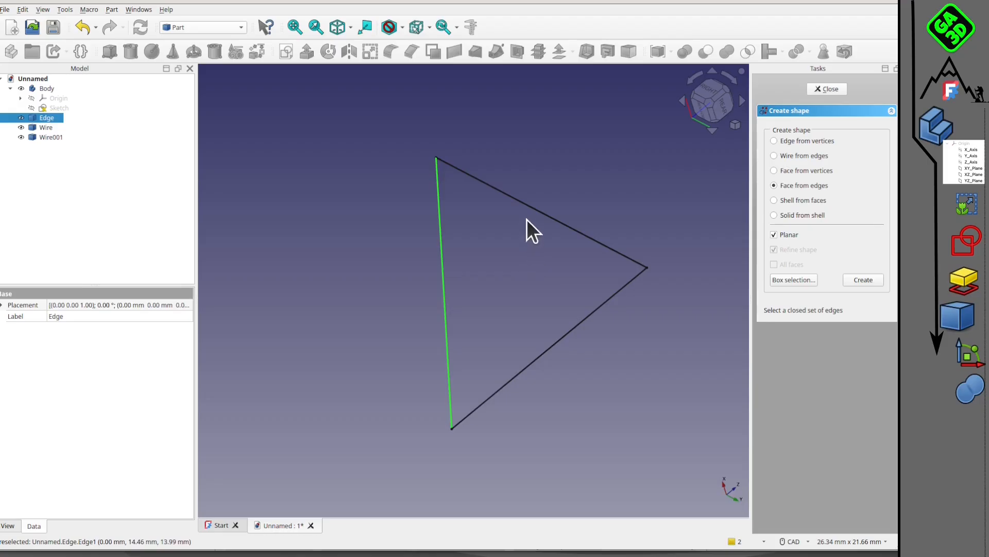
{"action": "left_click", "coordinate": [529, 208], "text": "ctrl"}
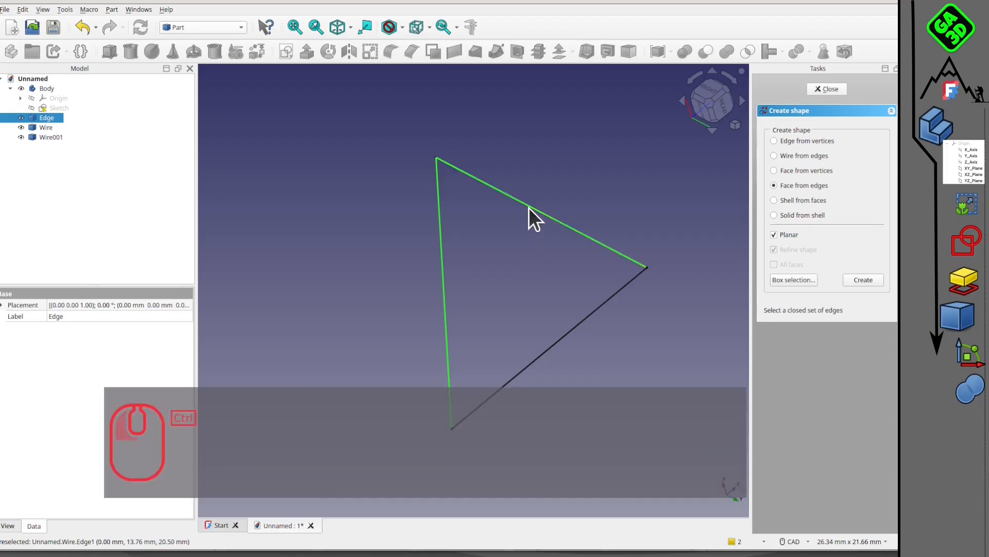
{"action": "left_click", "coordinate": [555, 339], "text": "ctrl"}
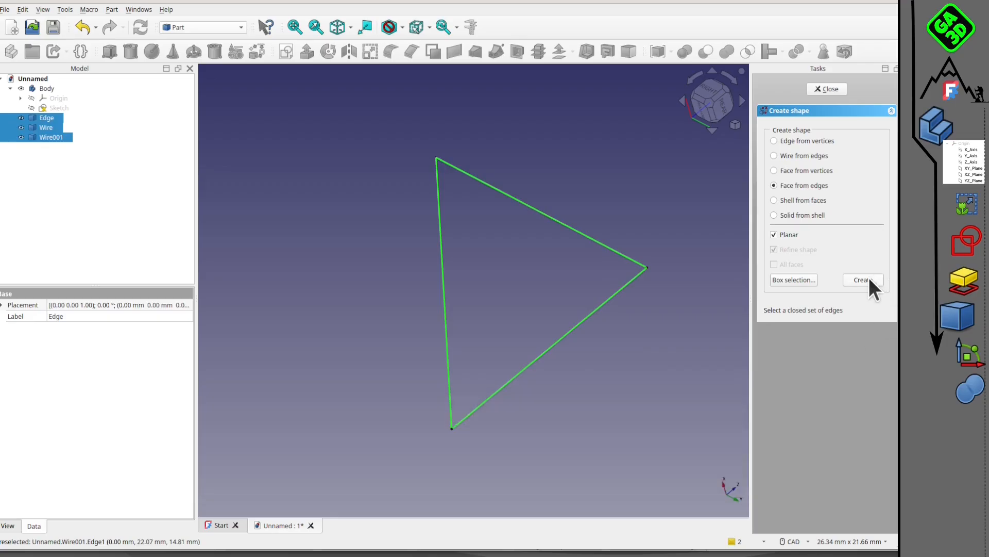
{"action": "left_click", "coordinate": [869, 279]}
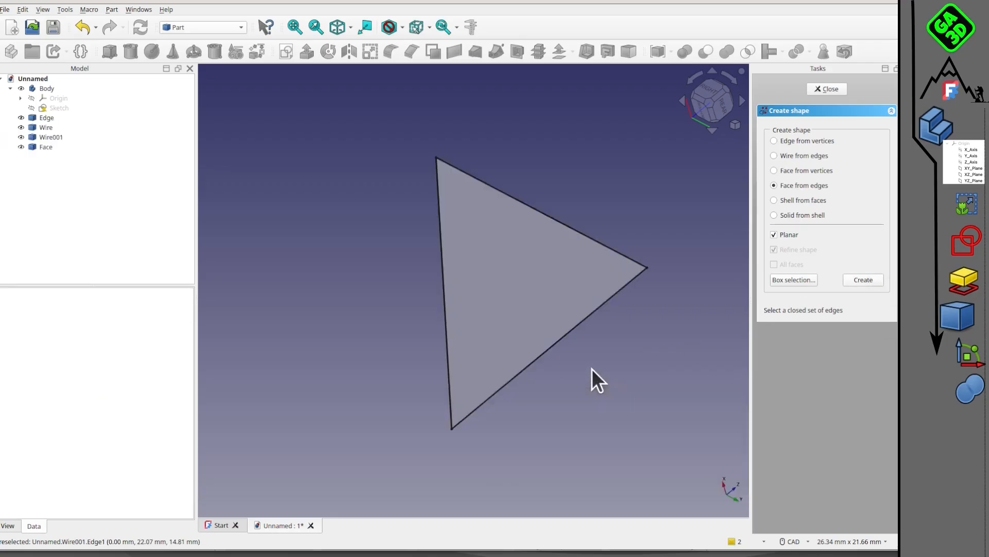
{"action": "middle_click_drag", "start_coordinate": [592, 369], "coordinate": [548, 360]}
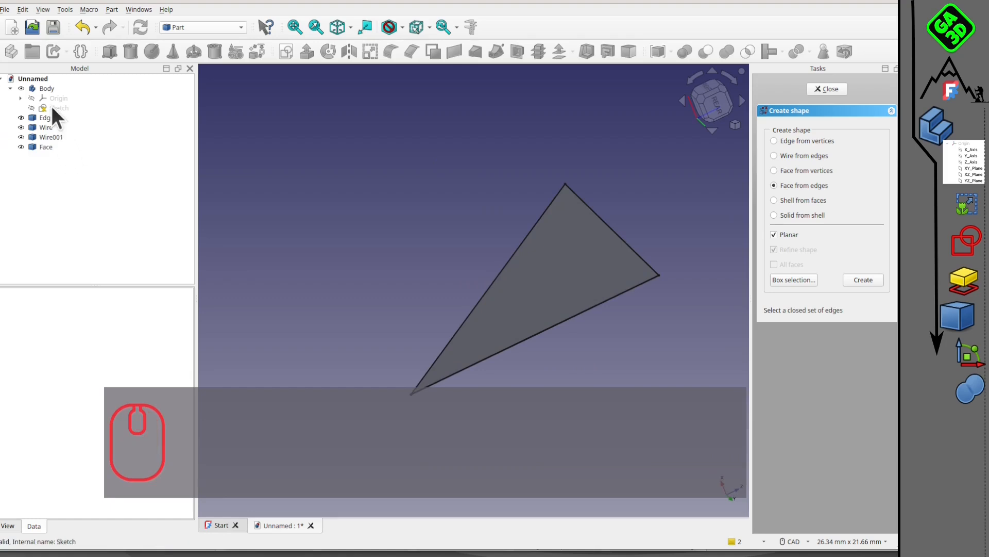
Close the shape builder and examine the triangular face from several angles.
{"action": "left_click", "coordinate": [52, 119]}
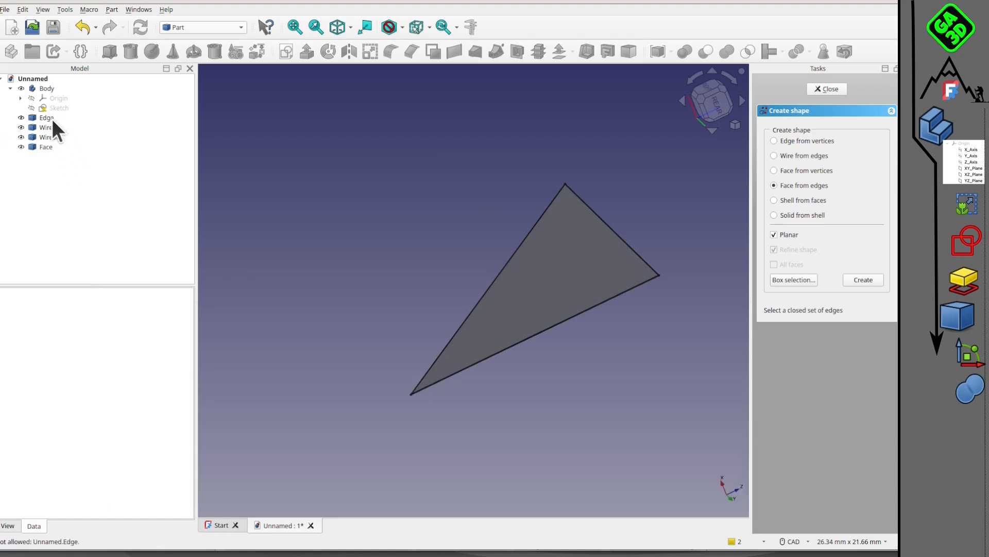
{"action": "left_click", "coordinate": [41, 147]}
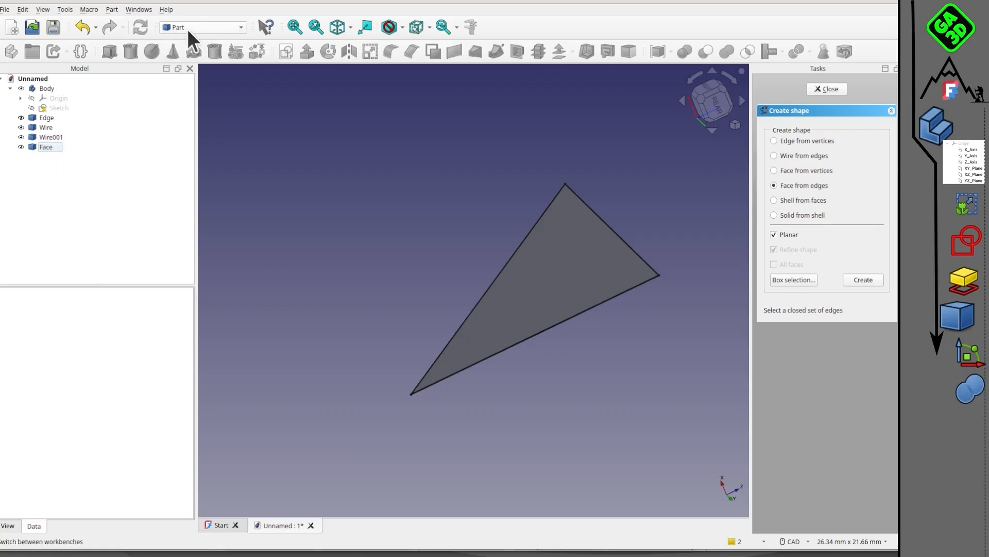
{"action": "left_click", "coordinate": [837, 88]}
{"action": "middle_click_drag", "start_coordinate": [376, 274], "coordinate": [580, 261]}
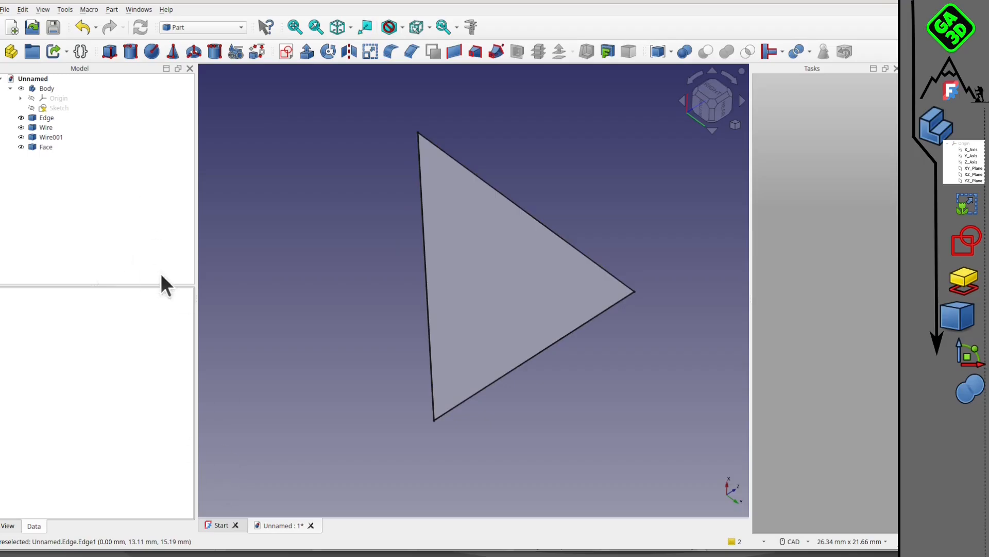
{"action": "middle_click_drag", "start_coordinate": [611, 256], "coordinate": [250, 282]}
{"action": "middle_click_drag", "start_coordinate": [361, 281], "coordinate": [403, 244]}
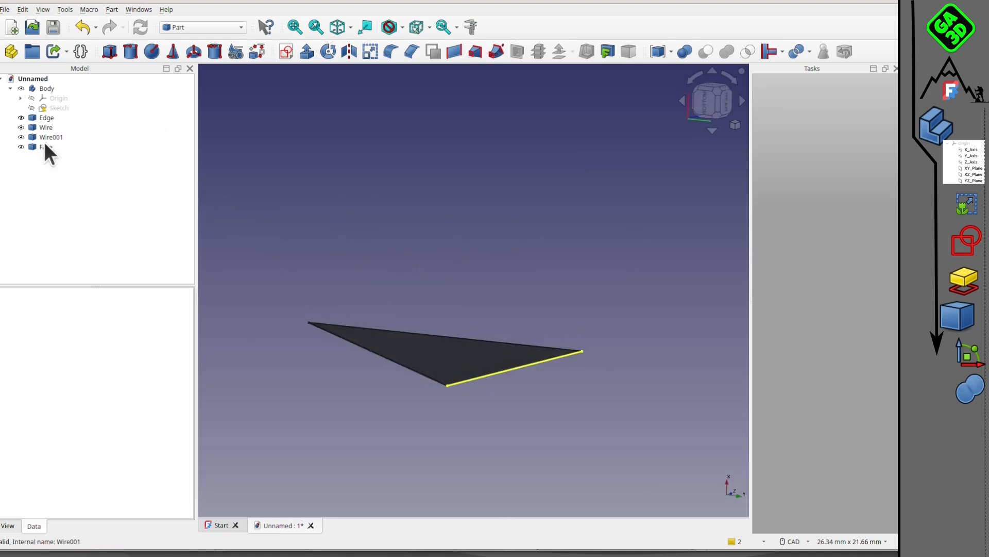
Delete the triangular face, both wires and the edge, keeping only the body with its sketch.
{"action": "left_click", "coordinate": [46, 147]}
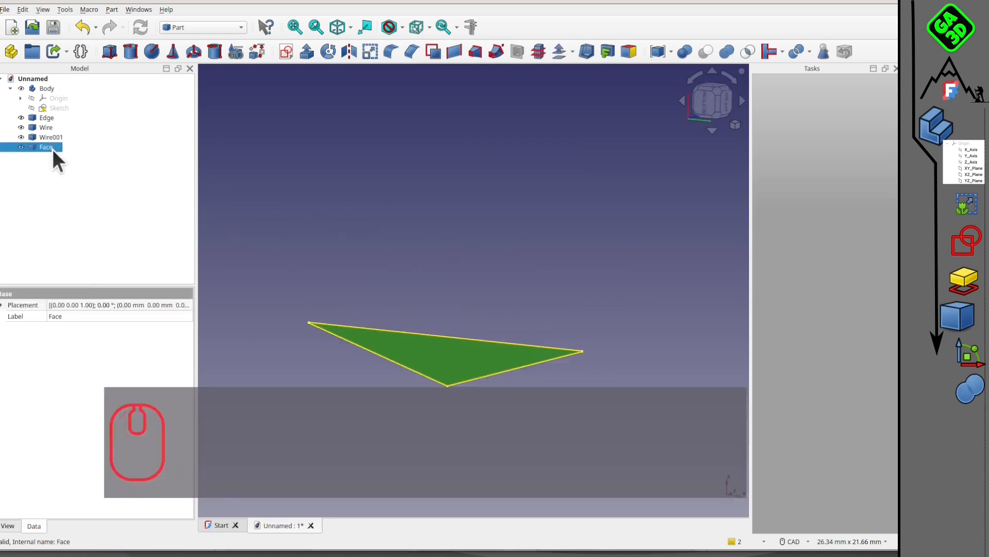
{"action": "key", "text": "Delete"}
{"action": "left_click", "coordinate": [61, 128]}
{"action": "key", "text": "Delete"}
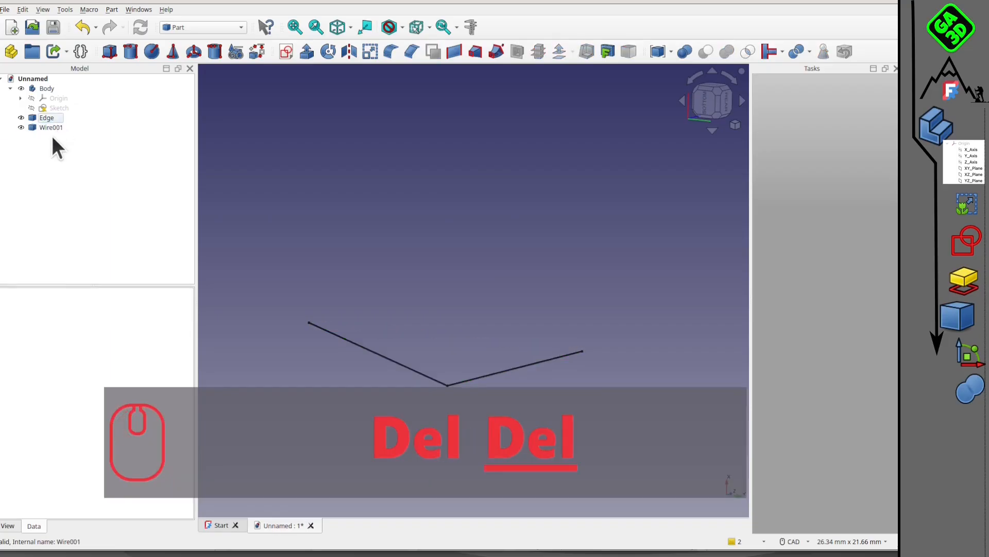
{"action": "left_click", "coordinate": [56, 127]}
{"action": "key", "text": "Delete"}
{"action": "left_click", "coordinate": [51, 117]}
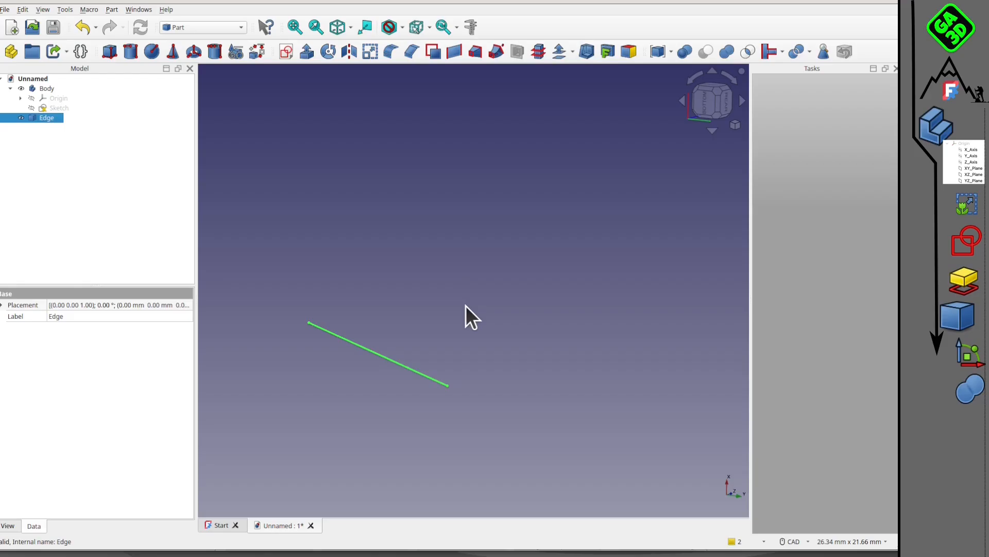
{"action": "key", "text": "Delete"}
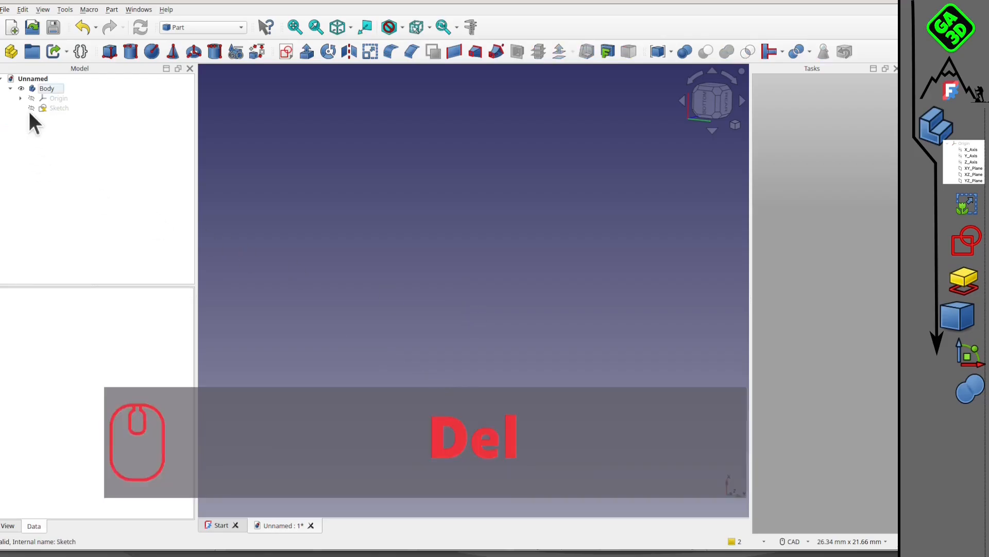
Make the hidden rectangular sketch in the body visible.
{"action": "left_click", "coordinate": [36, 108]}
{"action": "left_click", "coordinate": [518, 213]}
{"action": "mouse_move", "coordinate": [481, 275]}
{"action": "middle_mouse_down"}
{"action": "mouse_move", "coordinate": [524, 263]}
{"action": "mouse_move", "coordinate": [554, 233]}
{"action": "middle_mouse_up"}
{"action": "mouse_move", "coordinate": [510, 318]}
{"action": "middle_mouse_down"}
{"action": "mouse_move", "coordinate": [497, 336]}
{"action": "mouse_move", "coordinate": [454, 273]}
{"action": "mouse_move", "coordinate": [336, 327]}
{"action": "middle_mouse_up"}
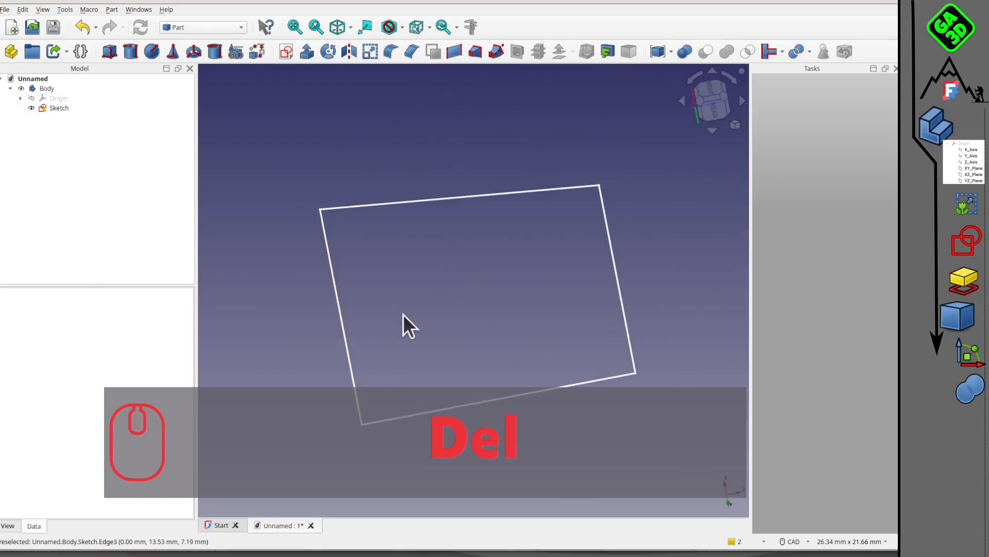
{"action": "middle_click_drag", "start_coordinate": [407, 316], "coordinate": [373, 326]}
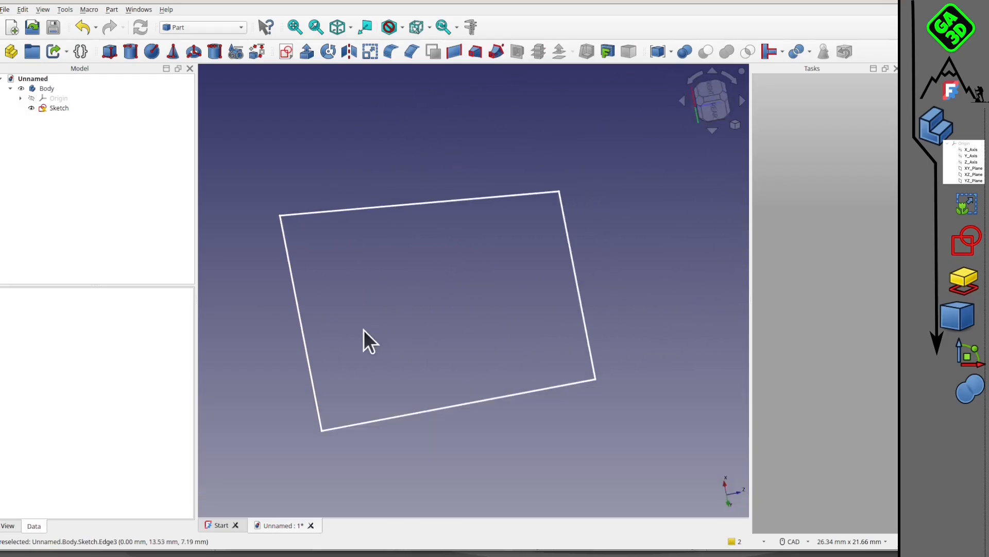
Switch to the Part Design workbench and pad the rectangular sketch 10 mm.
{"action": "left_click", "coordinate": [202, 27]}
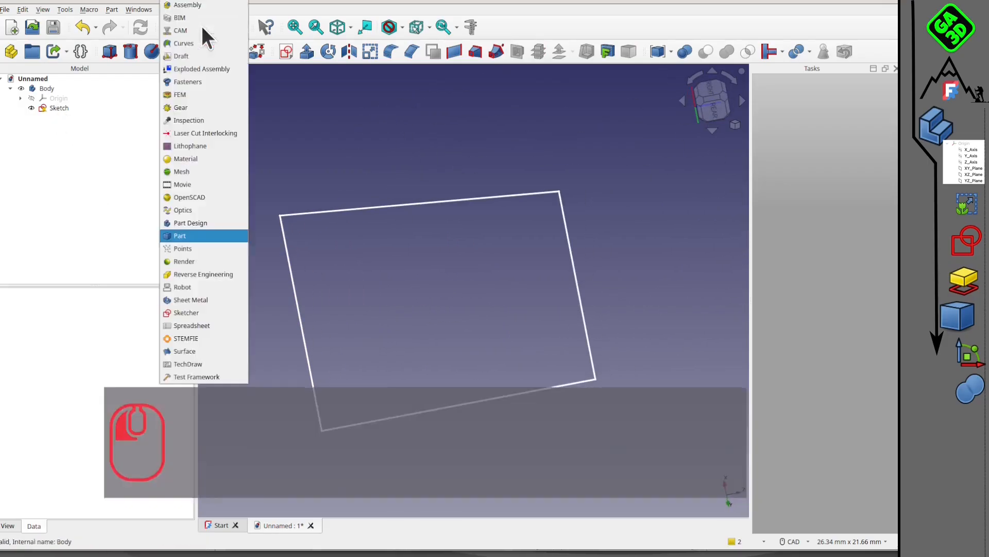
{"action": "left_click", "coordinate": [220, 220]}
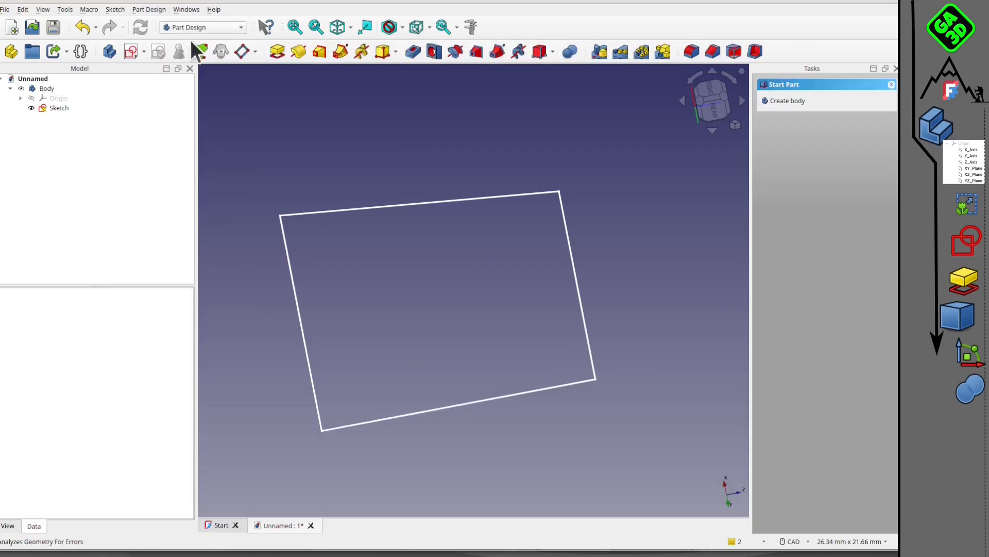
{"action": "left_click", "coordinate": [51, 109]}
{"action": "left_click", "coordinate": [277, 51]}
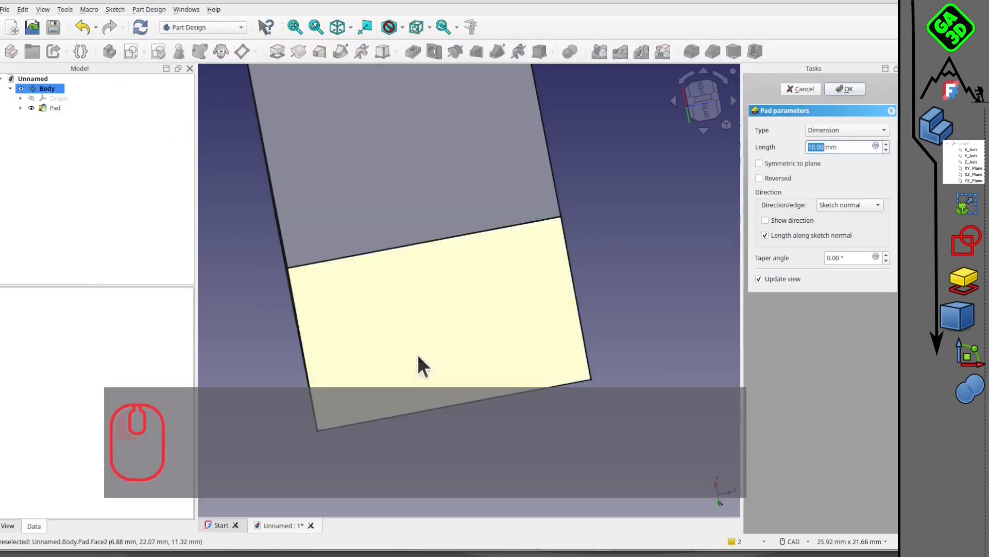
{"action": "left_click", "coordinate": [845, 88]}
{"action": "scroll", "coordinate": [603, 313], "scroll_direction": "down", "scroll_amount": 3}
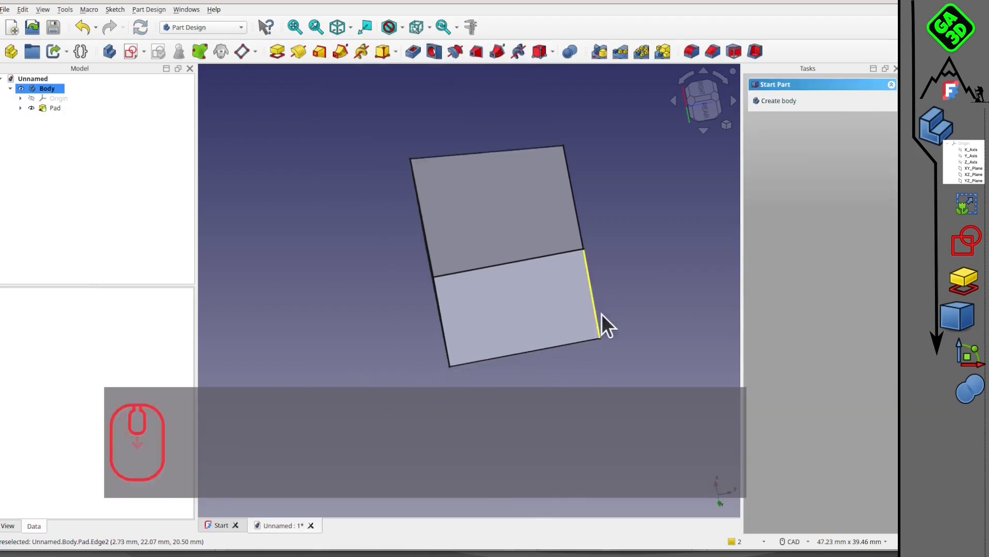
Display the padded block in wireframe and pick a front corner and the opposite hidden corner to check their distance.
{"action": "middle_click_drag", "start_coordinate": [447, 329], "coordinate": [471, 320]}
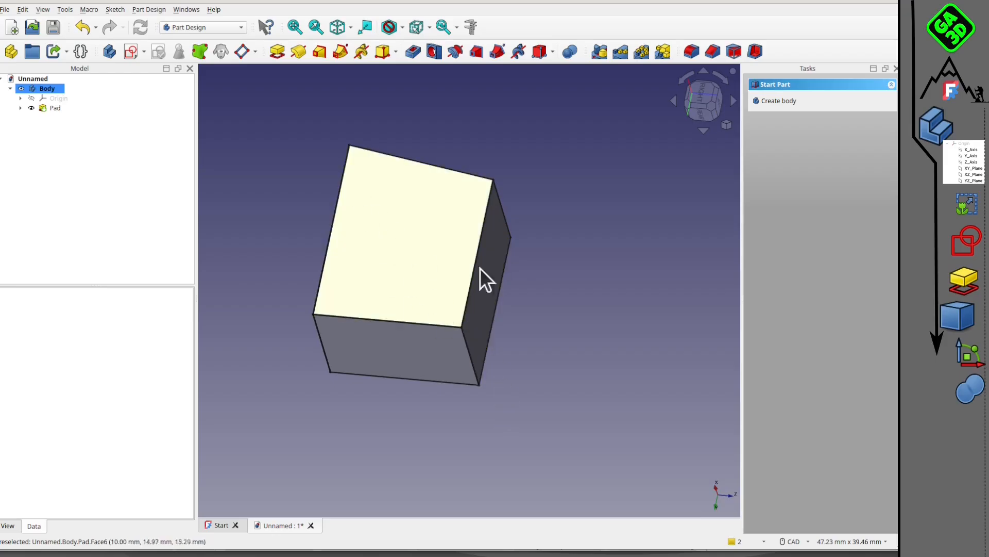
{"action": "scroll", "coordinate": [390, 234], "scroll_direction": "up", "scroll_amount": 2}
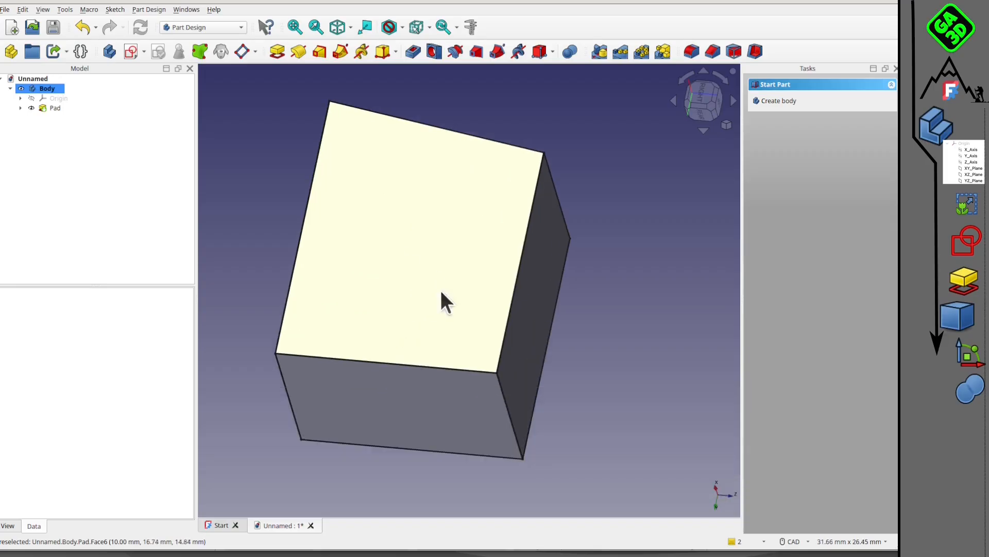
{"action": "middle_click_drag", "start_coordinate": [285, 146], "coordinate": [400, 133]}
{"action": "middle_click_drag", "start_coordinate": [611, 289], "coordinate": [542, 244]}
{"action": "key", "text": "v"}
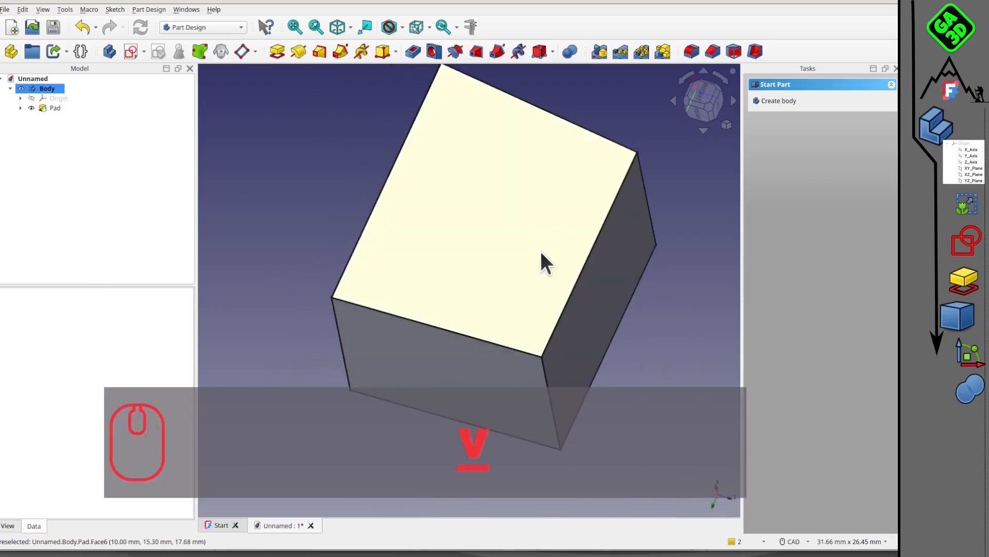
{"action": "key", "text": "3"}
{"action": "left_click", "coordinate": [461, 156]}
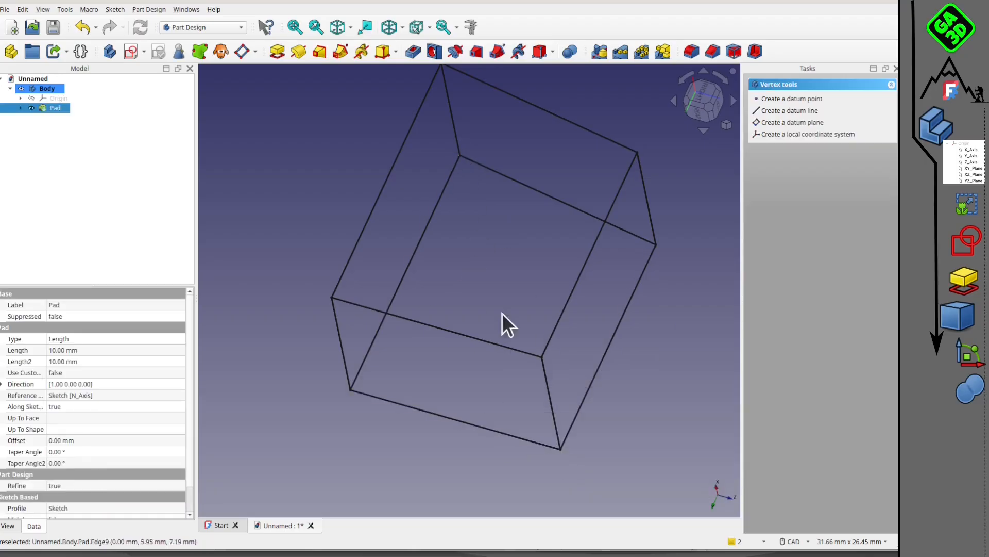
{"action": "left_click", "coordinate": [543, 361], "text": "ctrl"}
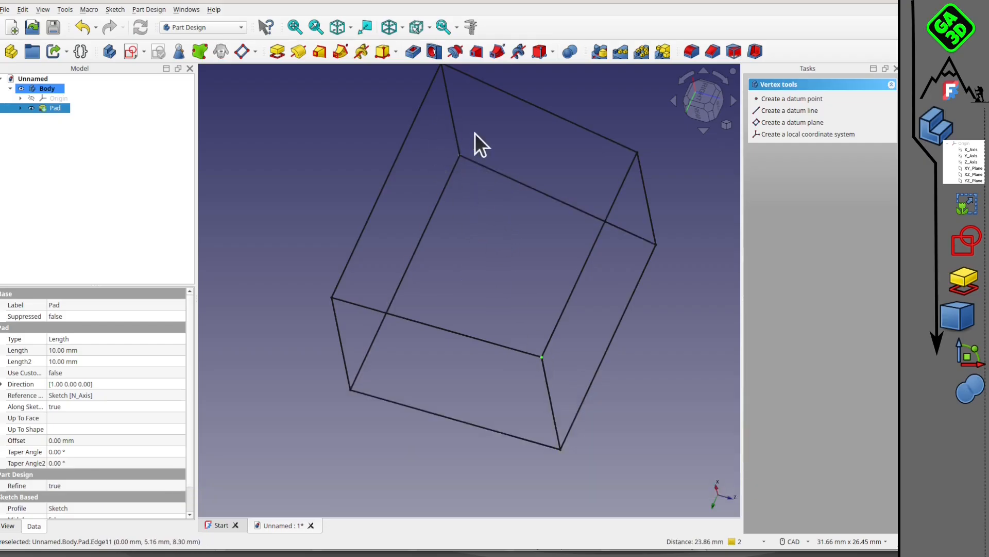
{"action": "middle_click_drag", "start_coordinate": [526, 267], "coordinate": [428, 287]}
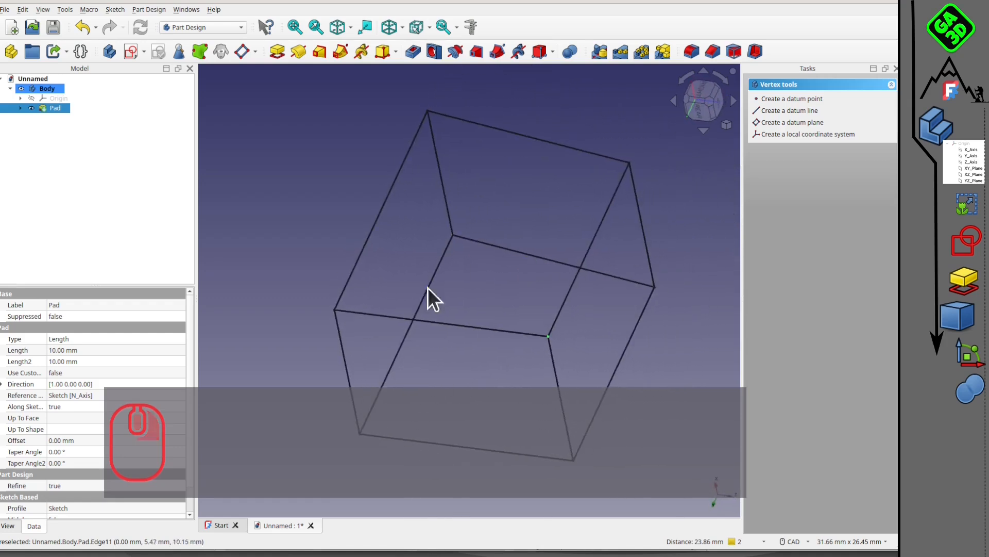
{"action": "left_click", "coordinate": [472, 280]}
{"action": "scroll", "coordinate": [512, 296], "scroll_direction": "down", "scroll_amount": 2}
{"action": "middle_click_drag", "start_coordinate": [505, 295], "coordinate": [437, 319]}
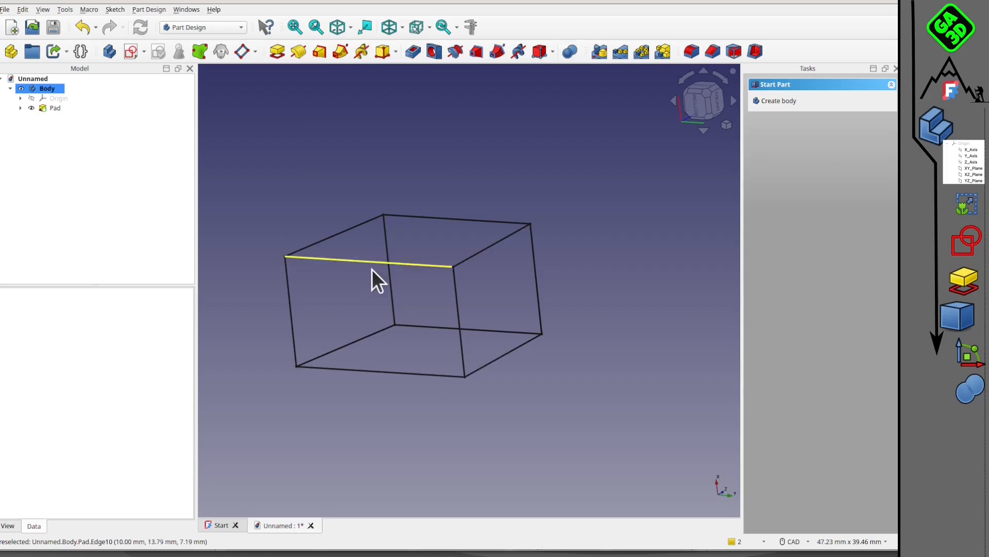
Compare the wireframe, flat lines and shaded draw styles on the padded block.
{"action": "key", "text": "v"}
{"action": "key", "text": "3"}
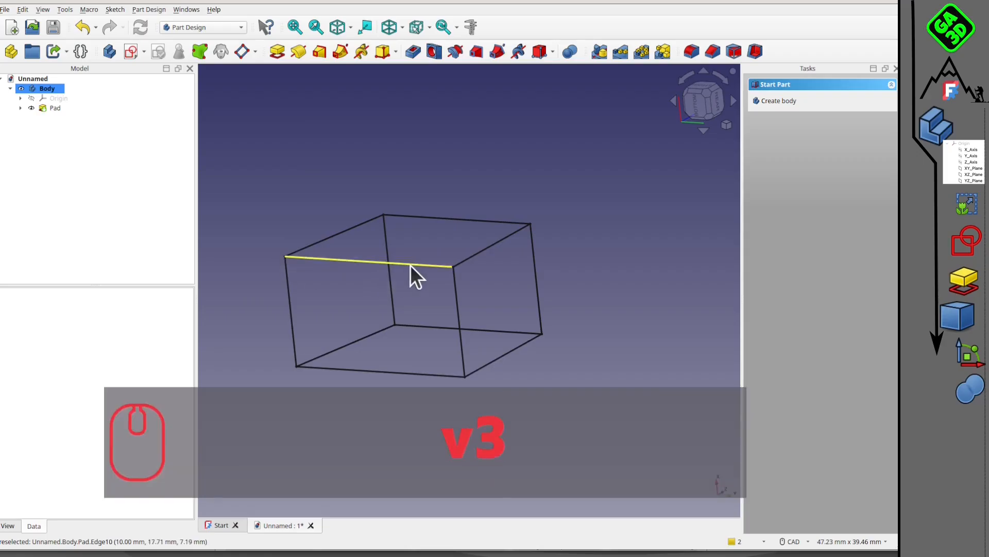
{"action": "key", "text": "v"}
{"action": "key", "text": "7"}
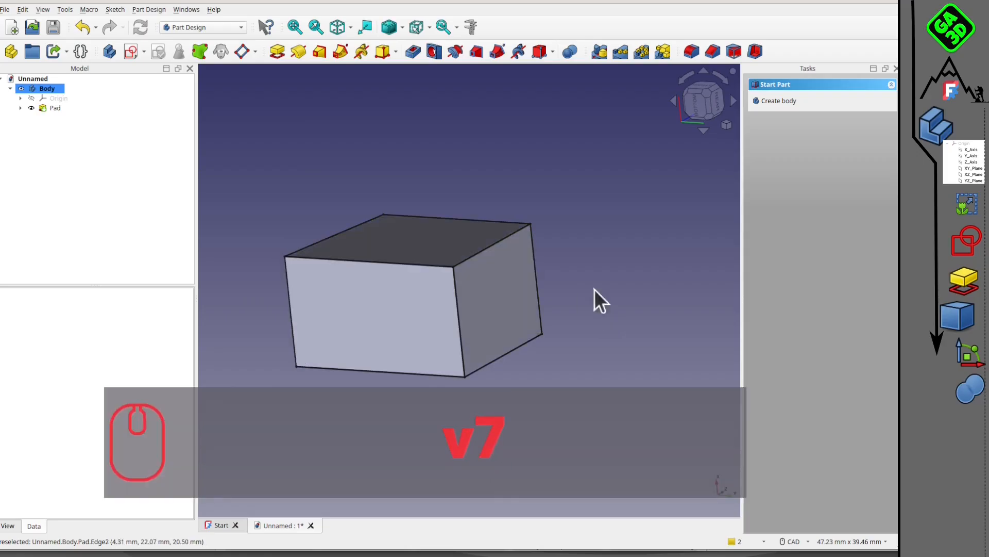
{"action": "key", "text": "v"}
{"action": "key", "text": "6"}
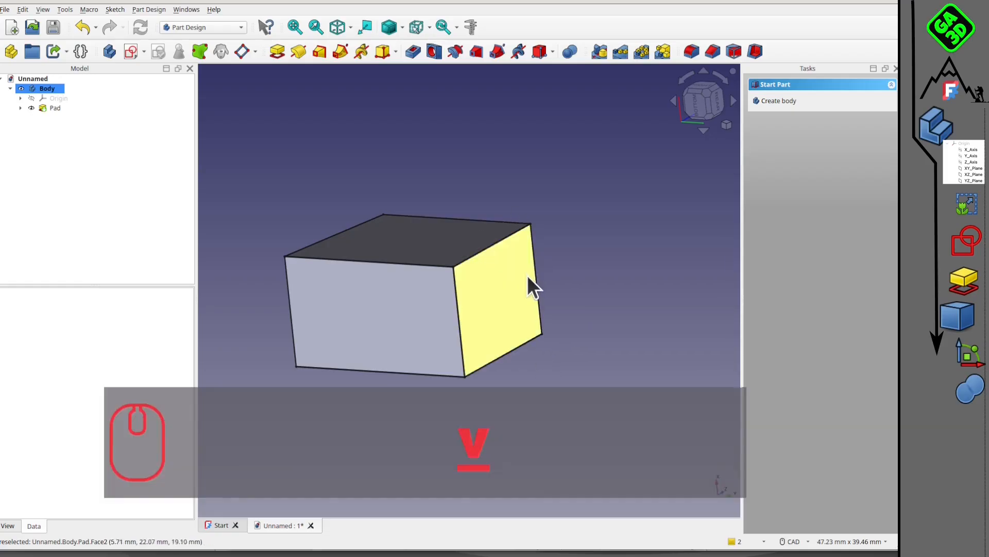
{"action": "middle_click_drag", "start_coordinate": [555, 265], "coordinate": [350, 287]}
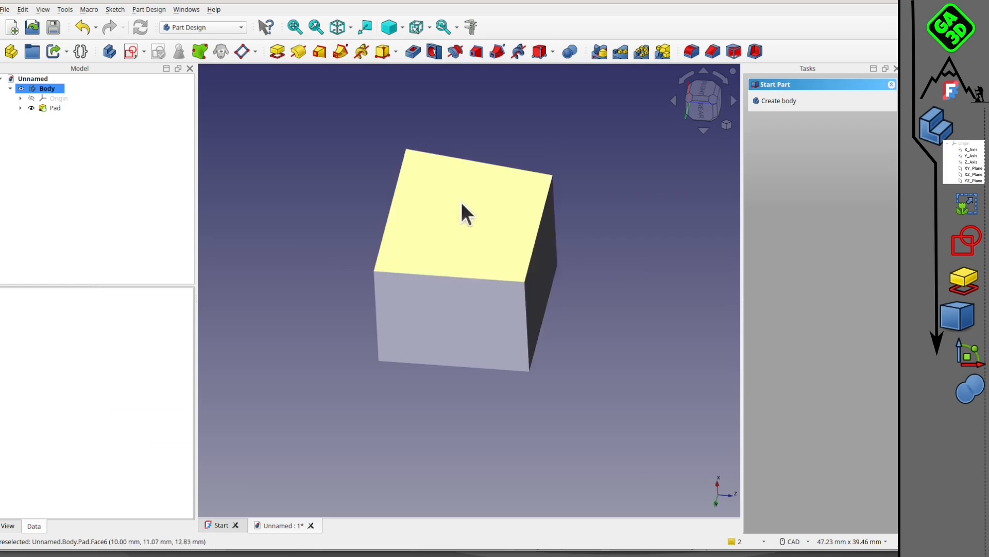
{"action": "middle_click_drag", "start_coordinate": [437, 391], "coordinate": [579, 302]}
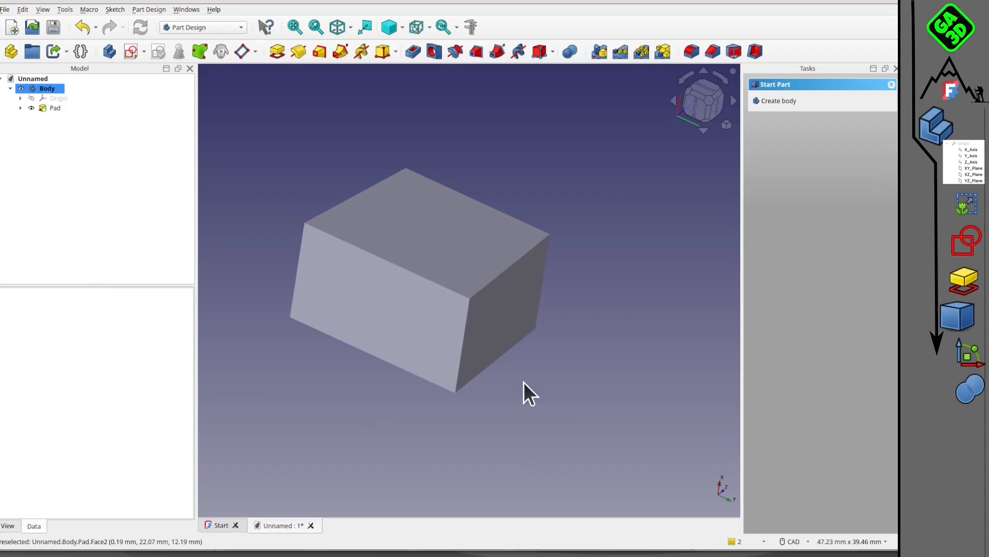
Show the block in the points and as-is draw styles and return to flat lines.
{"action": "key", "text": "v"}
{"action": "key", "text": "2"}
{"action": "middle_click_drag", "start_coordinate": [496, 332], "coordinate": [450, 329]}
{"action": "key", "text": "v"}
{"action": "key", "text": "1"}
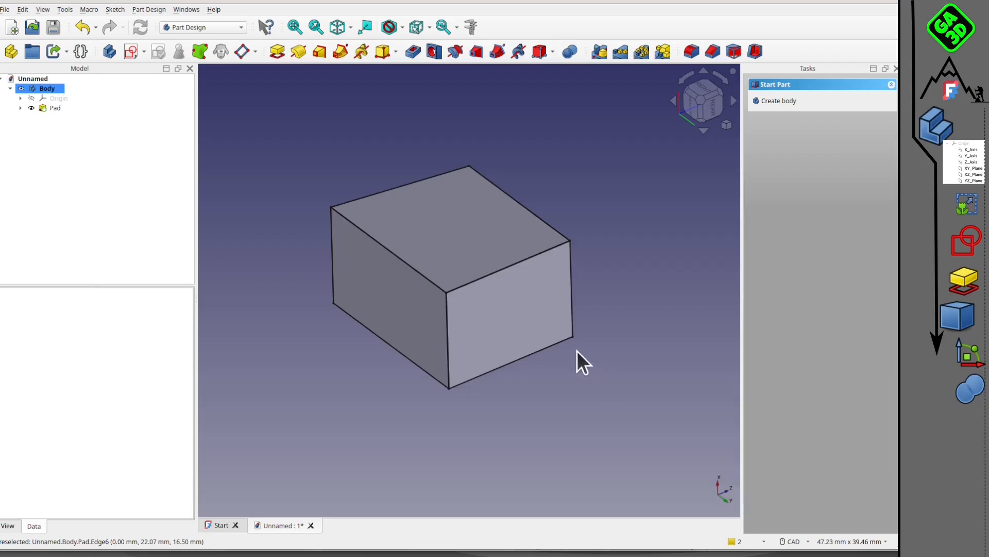
{"action": "key", "text": "v"}
{"action": "key", "text": "7"}
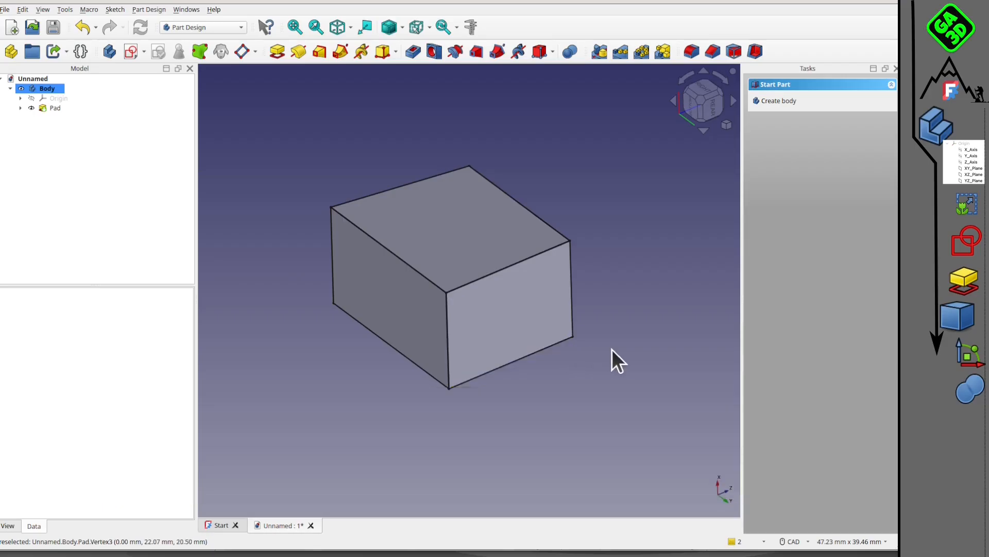
Show the block in the no shading and hidden line draw styles and restore flat lines.
{"action": "key", "text": "v"}
{"action": "key", "text": "5"}
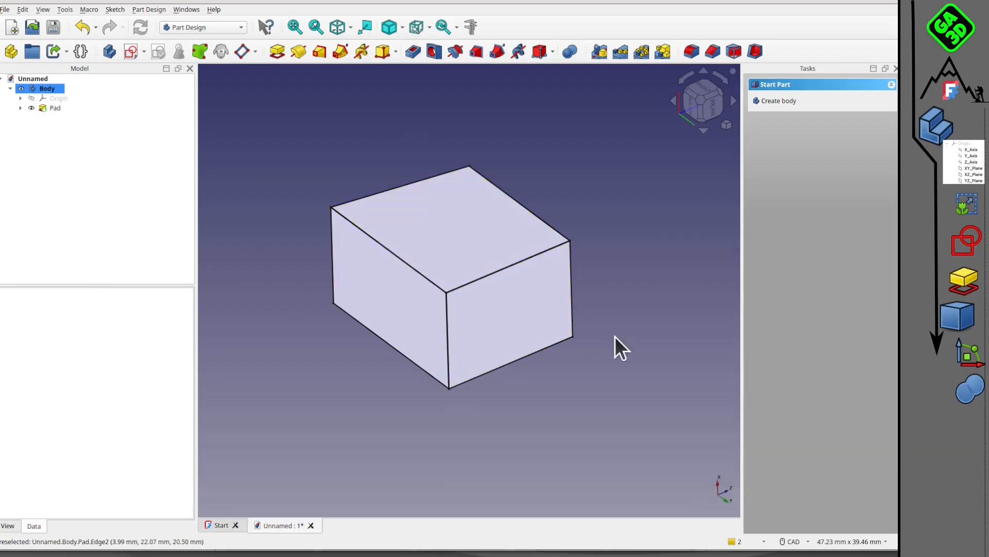
{"action": "key", "text": "v"}
{"action": "key", "text": "4"}
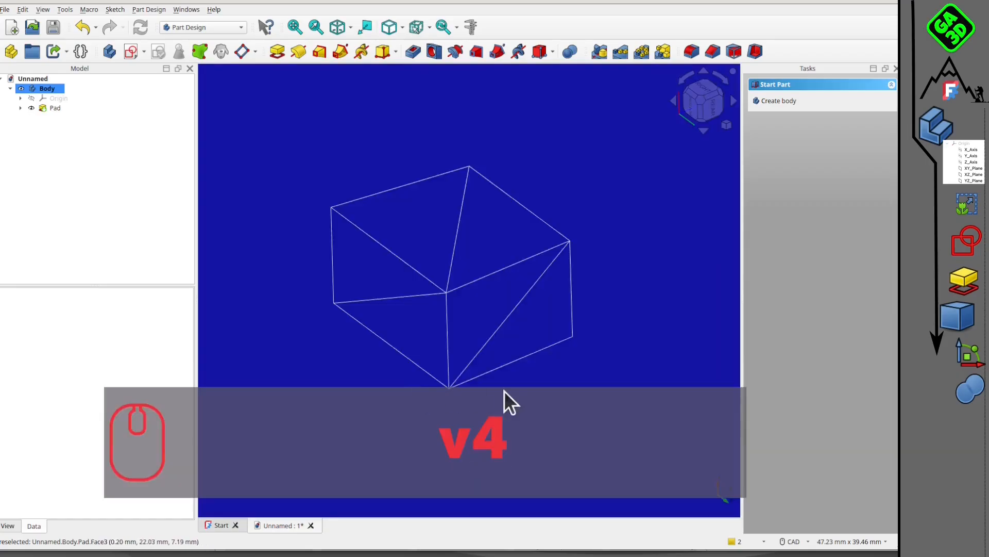
{"action": "mouse_move", "coordinate": [473, 323]}
{"action": "middle_mouse_down"}
{"action": "mouse_move", "coordinate": [565, 322]}
{"action": "mouse_move", "coordinate": [381, 287]}
{"action": "mouse_move", "coordinate": [509, 281]}
{"action": "mouse_move", "coordinate": [507, 320]}
{"action": "mouse_move", "coordinate": [442, 346]}
{"action": "mouse_move", "coordinate": [360, 341]}
{"action": "mouse_move", "coordinate": [470, 298]}
{"action": "mouse_move", "coordinate": [499, 303]}
{"action": "mouse_move", "coordinate": [525, 332]}
{"action": "mouse_move", "coordinate": [590, 314]}
{"action": "mouse_move", "coordinate": [327, 291]}
{"action": "mouse_move", "coordinate": [390, 307]}
{"action": "mouse_move", "coordinate": [462, 350]}
{"action": "mouse_move", "coordinate": [529, 291]}
{"action": "mouse_move", "coordinate": [521, 238]}
{"action": "mouse_move", "coordinate": [408, 236]}
{"action": "mouse_move", "coordinate": [338, 274]}
{"action": "mouse_move", "coordinate": [353, 325]}
{"action": "mouse_move", "coordinate": [402, 347]}
{"action": "middle_mouse_up"}
{"action": "key", "text": "v"}
{"action": "key", "text": "7"}
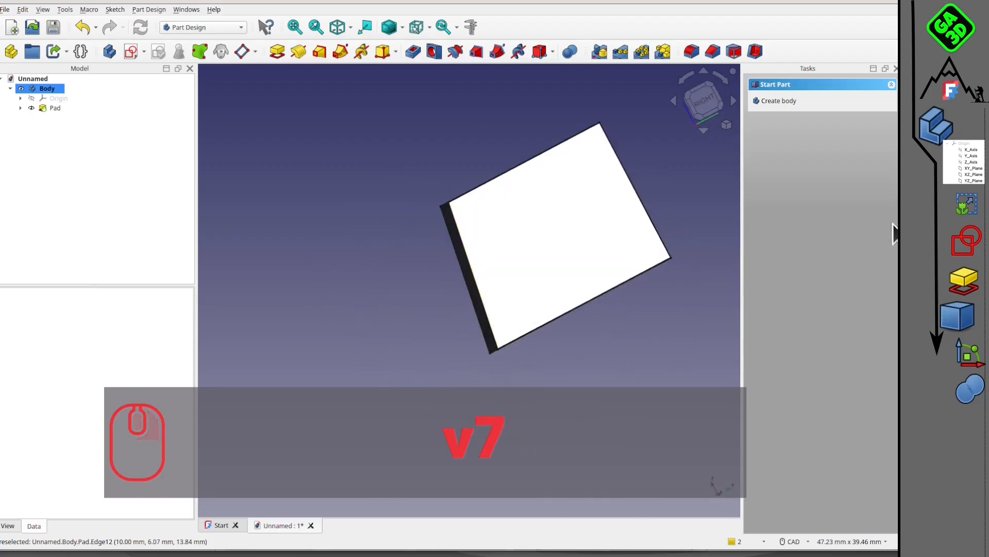
Create a second, empty body at the top level of the document.
{"action": "middle_click_drag", "start_coordinate": [713, 103], "coordinate": [535, 269]}
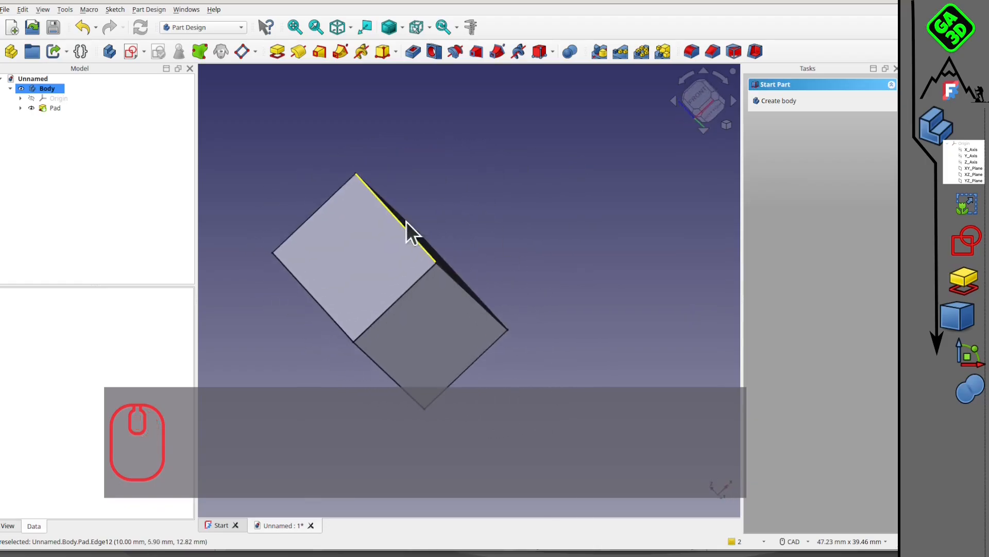
{"action": "middle_click_drag", "start_coordinate": [406, 221], "coordinate": [446, 221]}
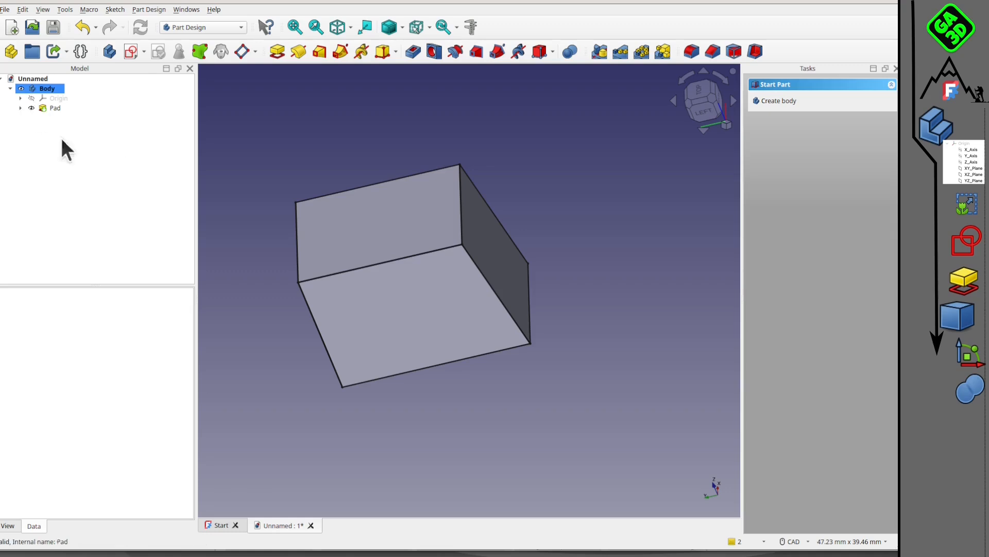
{"action": "left_click", "coordinate": [54, 88]}
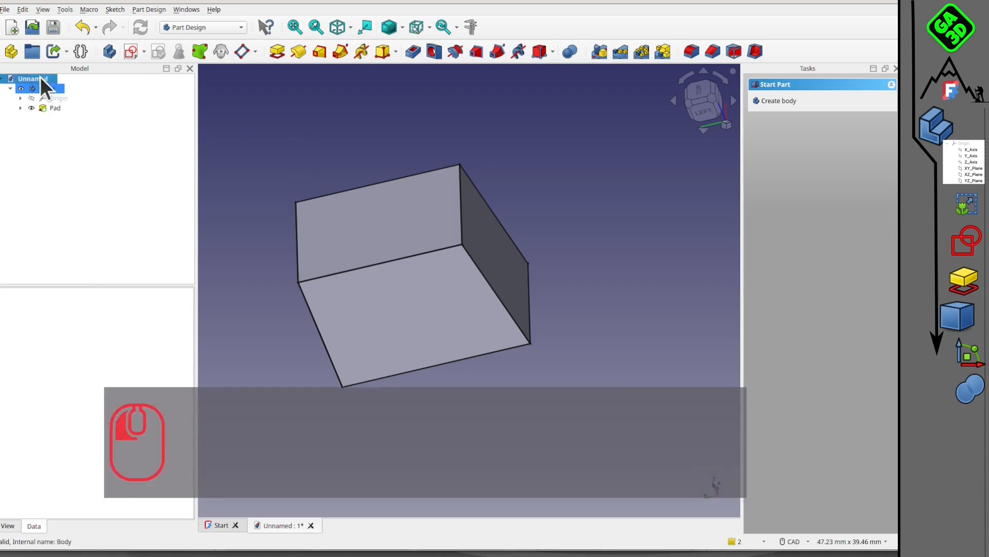
{"action": "left_click", "coordinate": [40, 77]}
{"action": "left_click", "coordinate": [109, 50]}
{"action": "left_click", "coordinate": [42, 116]}
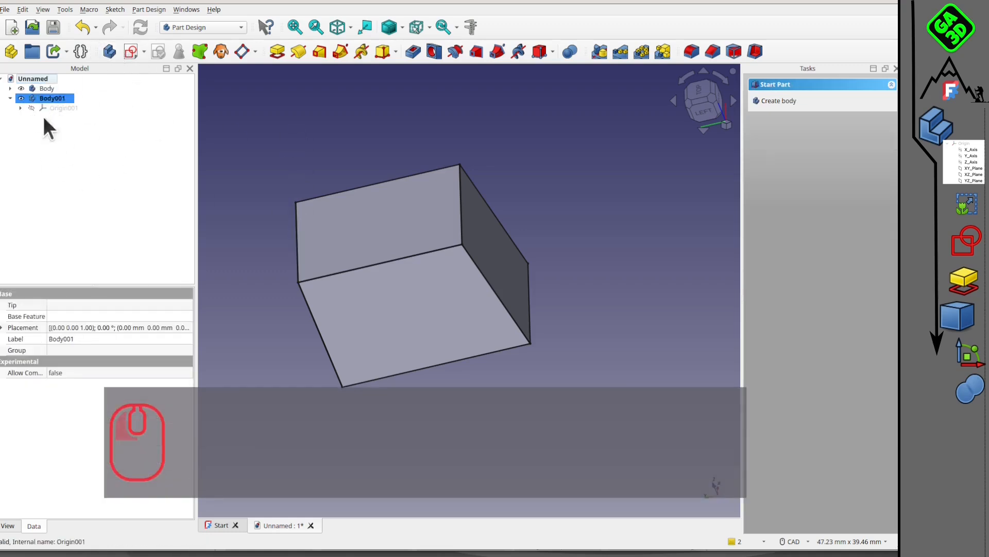
Expand the second body's origin in the model tree to list its axes and planes.
{"action": "left_click", "coordinate": [44, 88]}
{"action": "left_click", "coordinate": [351, 117]}
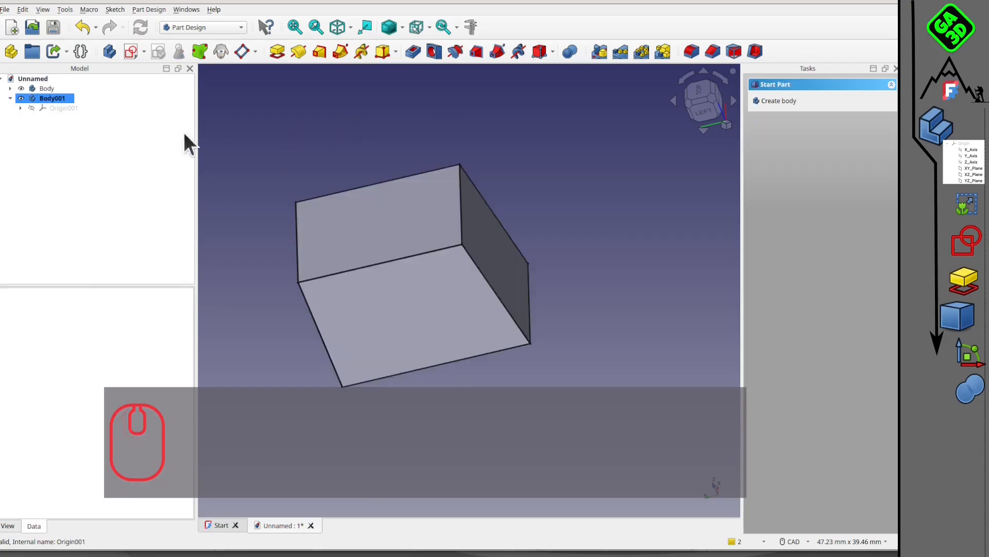
{"action": "left_click", "coordinate": [20, 108]}
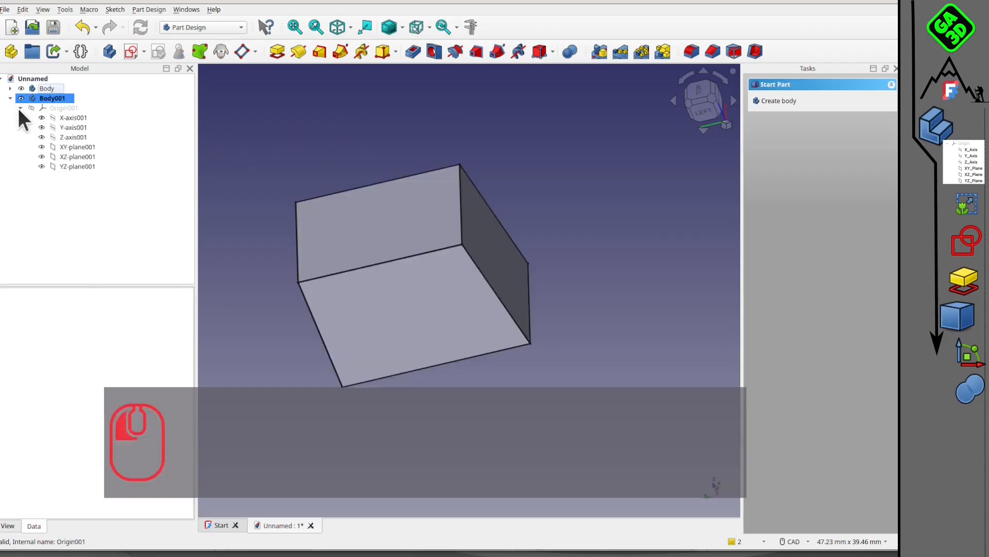
{"action": "left_click", "coordinate": [75, 148]}
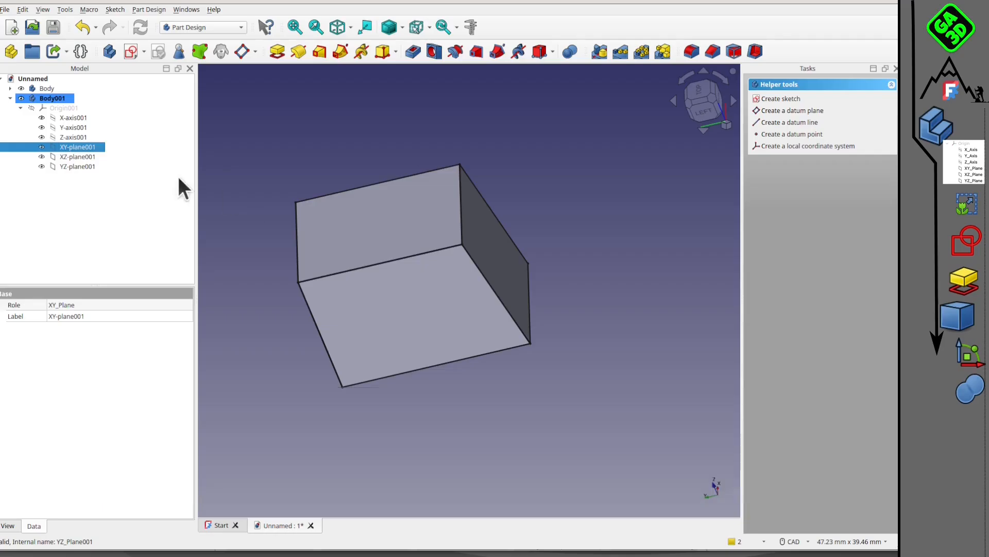
{"action": "left_click", "coordinate": [133, 52]}
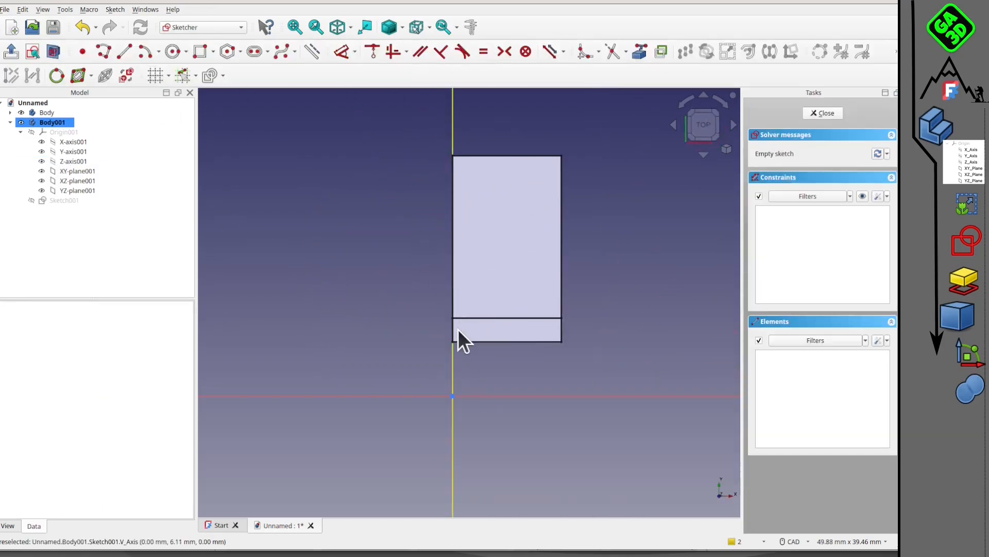
{"action": "left_click", "coordinate": [835, 111]}
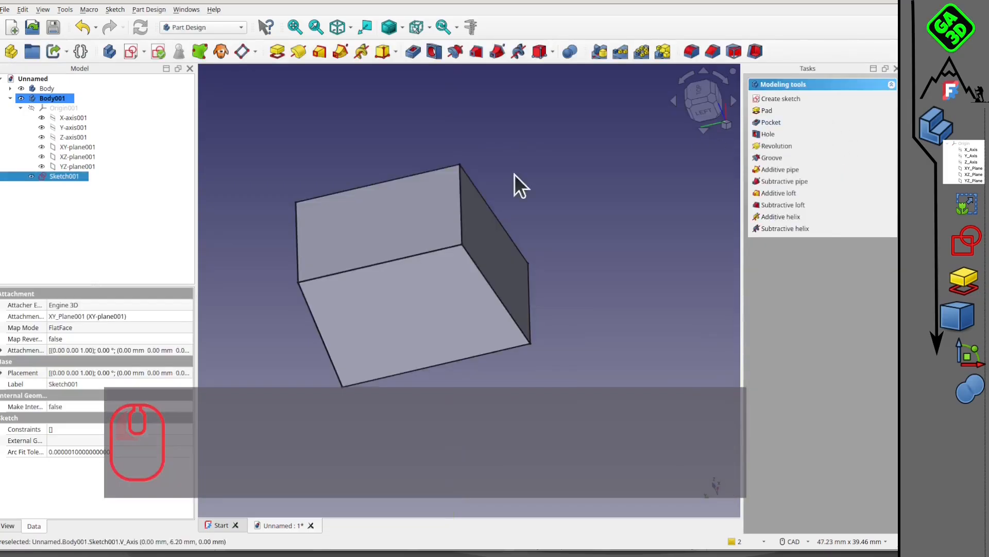
{"action": "key", "text": "Delete"}
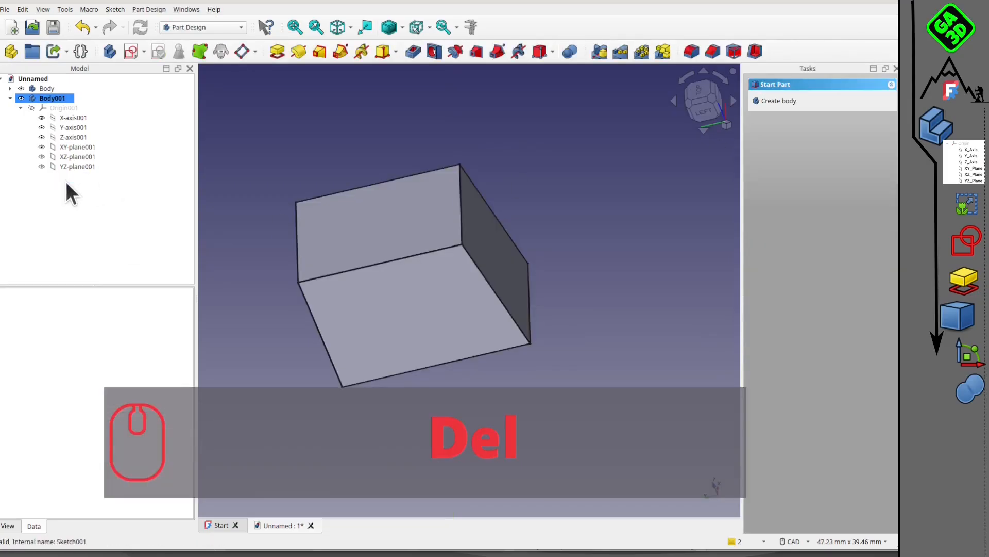
Sketch a circle centred on the origin of the second body's XY plane and pad it into a cylinder with the default settings.
{"action": "left_click", "coordinate": [78, 146]}
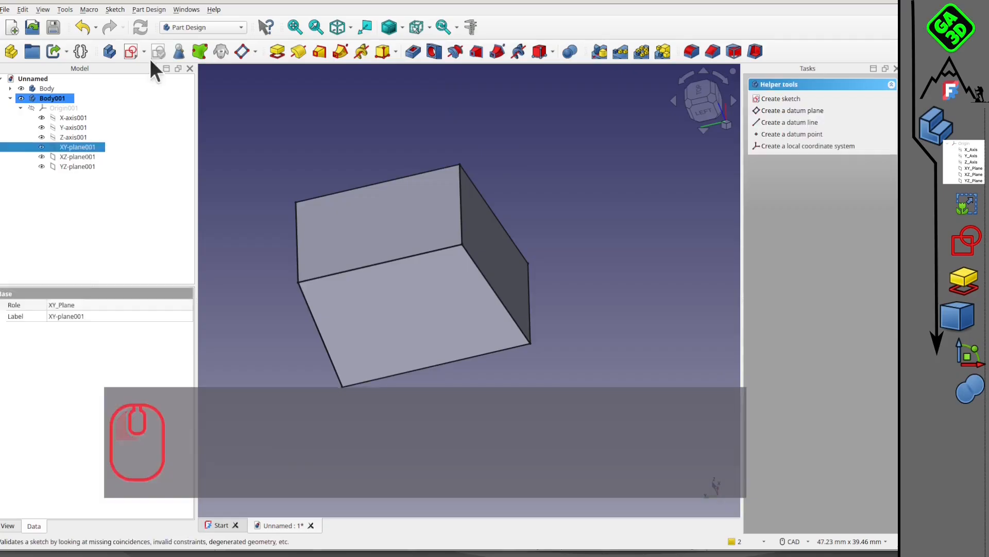
{"action": "left_click", "coordinate": [131, 51]}
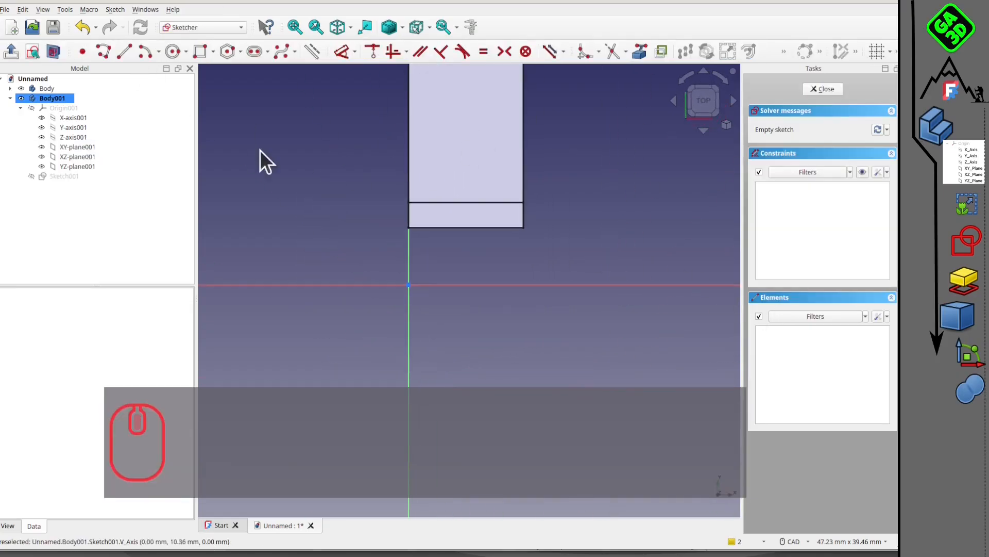
{"action": "left_click", "coordinate": [175, 49]}
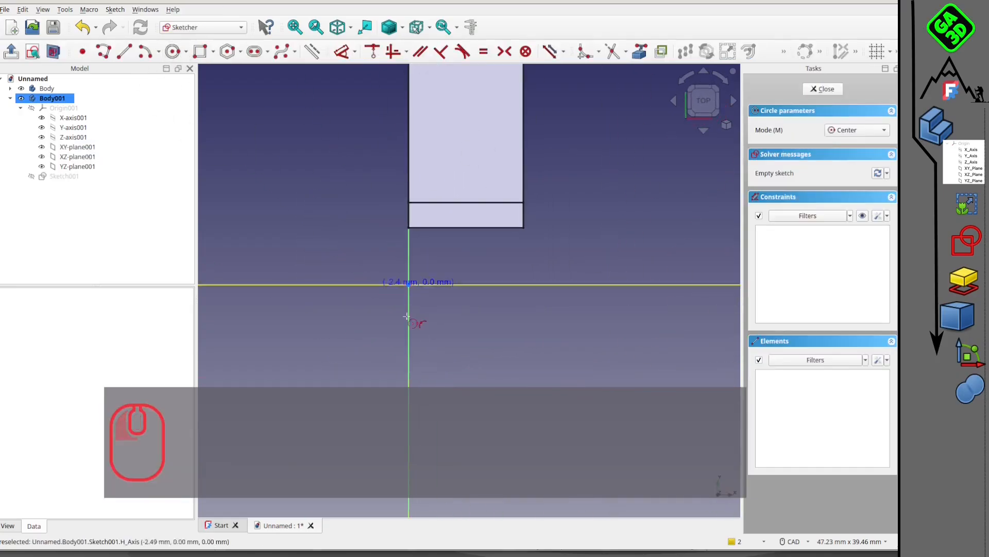
{"action": "left_click", "coordinate": [409, 285]}
{"action": "left_click", "coordinate": [454, 298]}
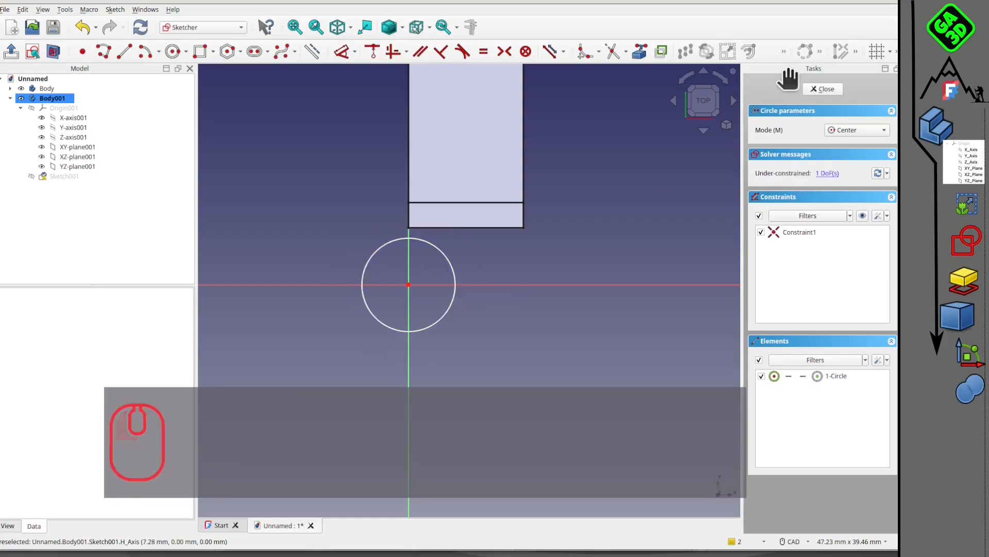
{"action": "left_click", "coordinate": [819, 88]}
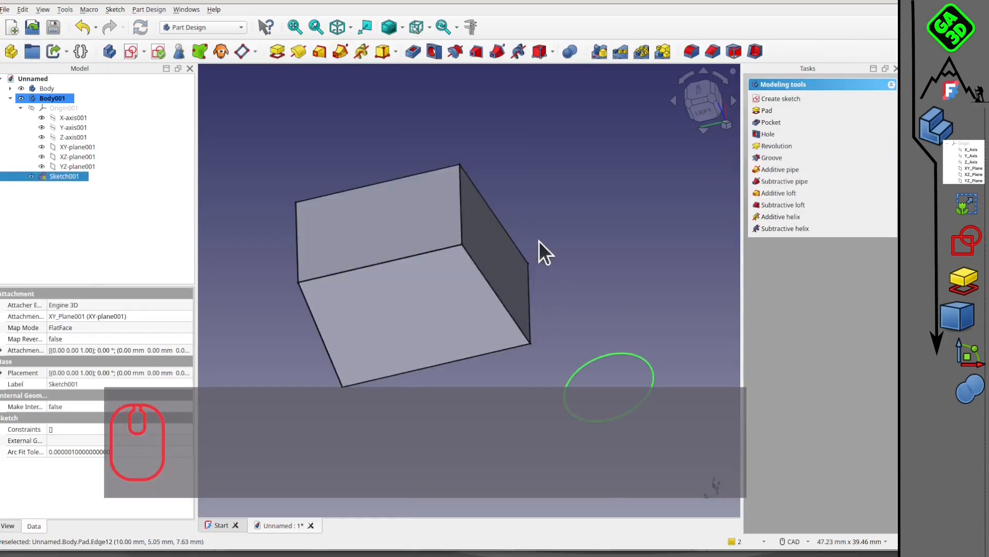
{"action": "left_click", "coordinate": [277, 51]}
{"action": "left_click", "coordinate": [853, 90]}
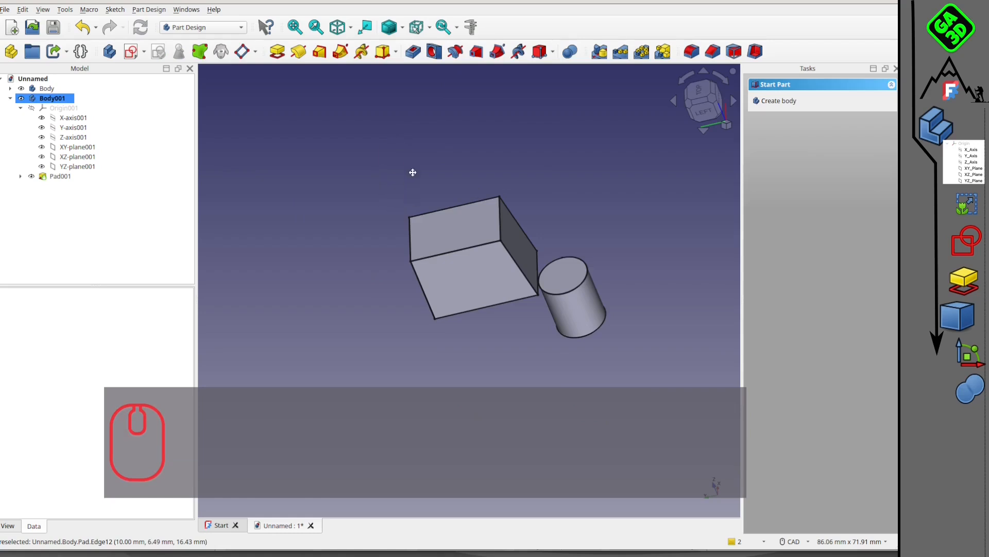
Examine how the block and the cylinder lie relative to each other from above, at an angle and in the left view.
{"action": "left_click", "coordinate": [35, 89]}
{"action": "left_click", "coordinate": [136, 203]}
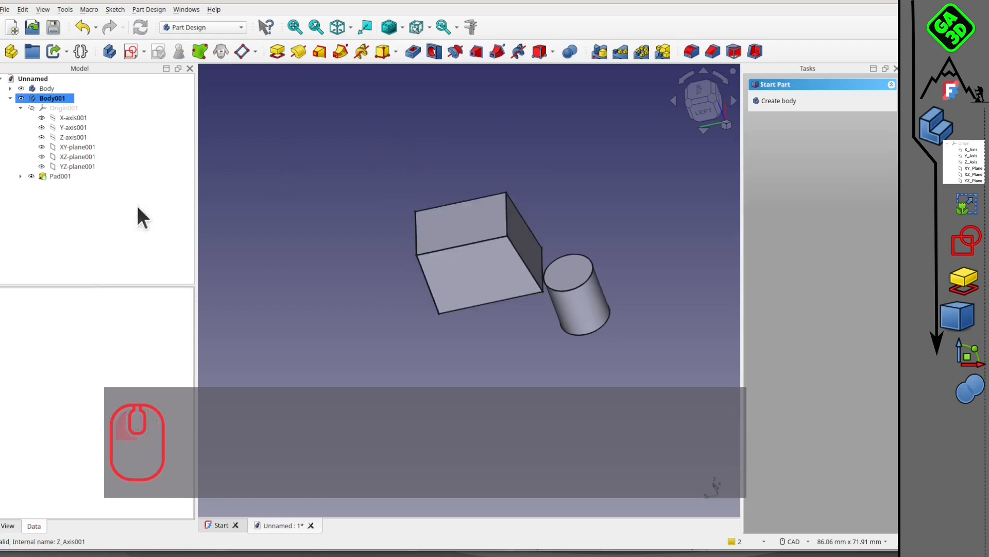
{"action": "left_click", "coordinate": [51, 88]}
{"action": "left_click", "coordinate": [260, 103]}
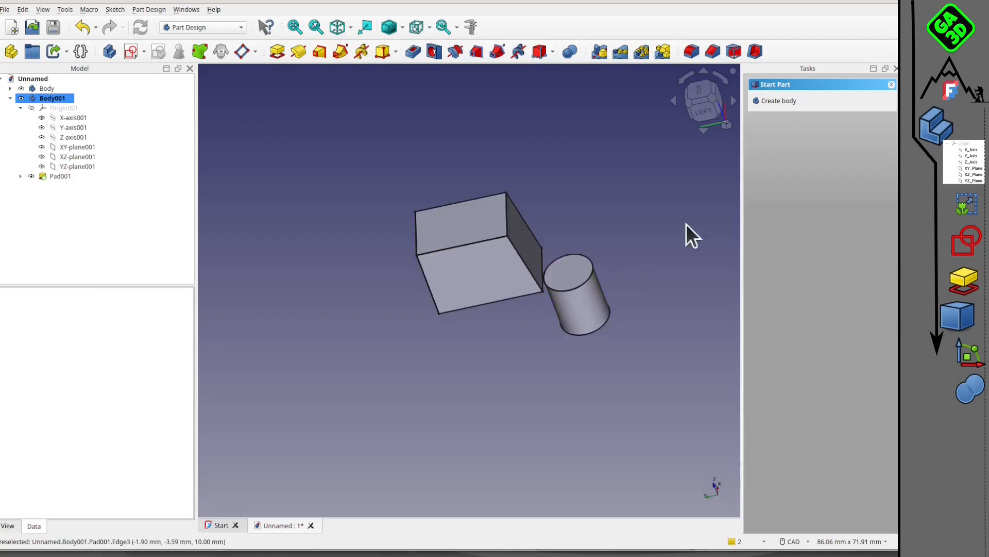
{"action": "left_click", "coordinate": [699, 91]}
{"action": "middle_click_drag", "start_coordinate": [599, 216], "coordinate": [623, 141]}
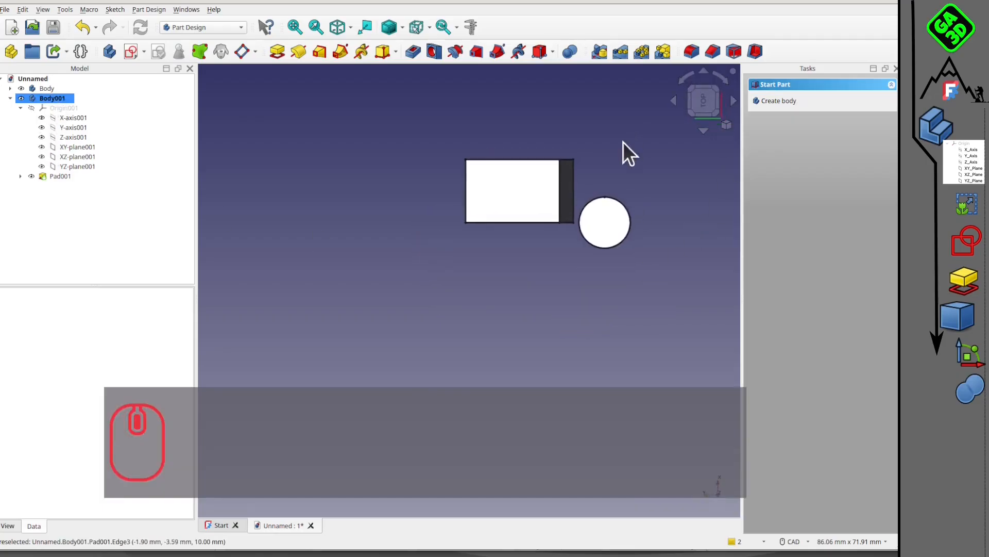
{"action": "scroll", "coordinate": [502, 326], "scroll_direction": "up", "scroll_amount": 1}
{"action": "middle_click_drag", "start_coordinate": [502, 325], "coordinate": [472, 356]}
{"action": "middle_click_drag", "start_coordinate": [558, 320], "coordinate": [563, 238]}
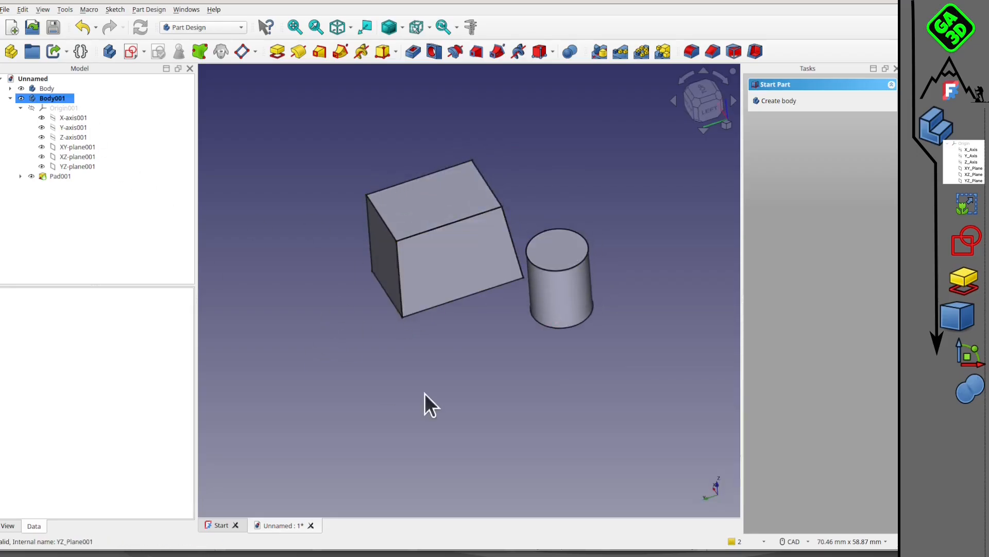
{"action": "left_click", "coordinate": [710, 114]}
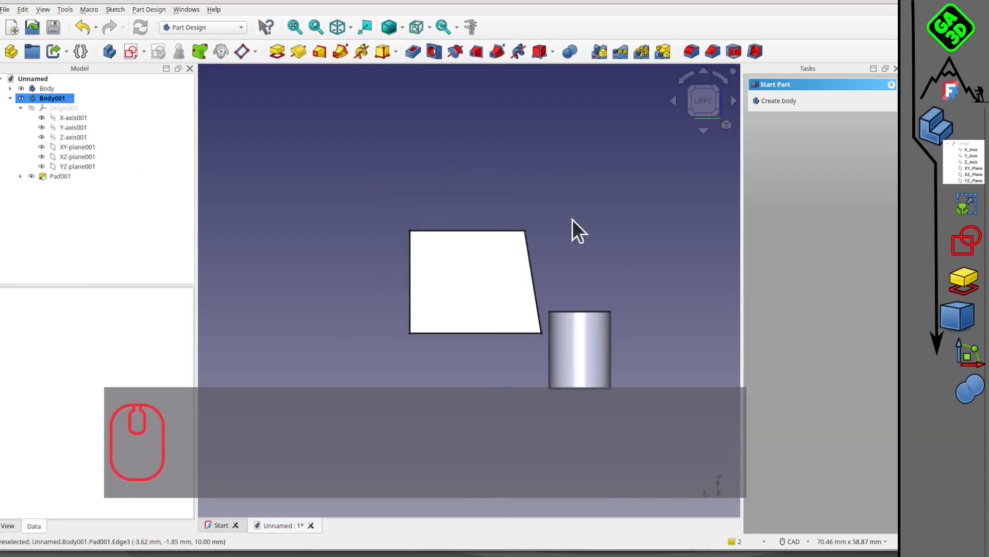
Select both bodies together and check which commands are offered for the combined selection.
{"action": "left_click", "coordinate": [52, 89], "text": "ctrl"}
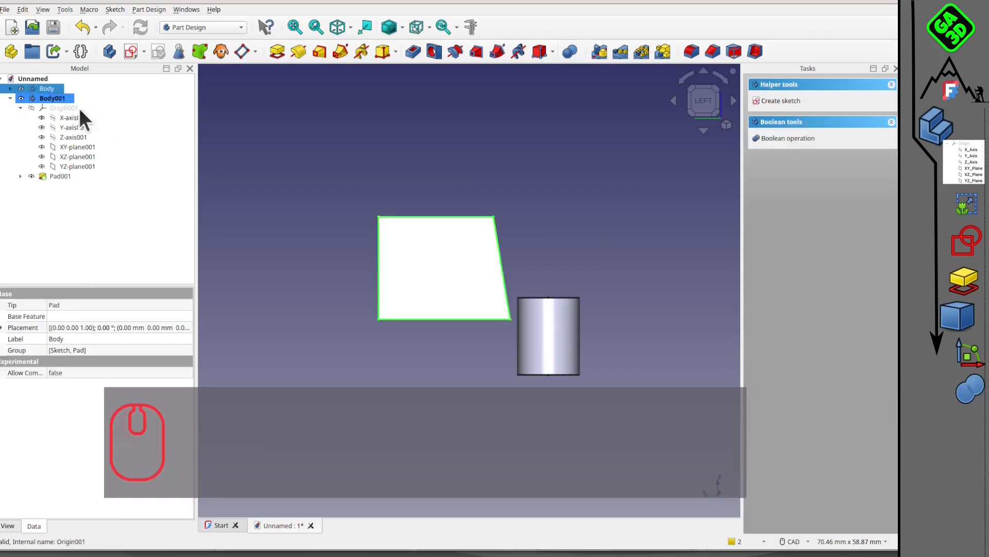
{"action": "left_click", "coordinate": [368, 137]}
{"action": "left_click", "coordinate": [45, 89]}
{"action": "left_click", "coordinate": [56, 98], "text": "ctrl"}
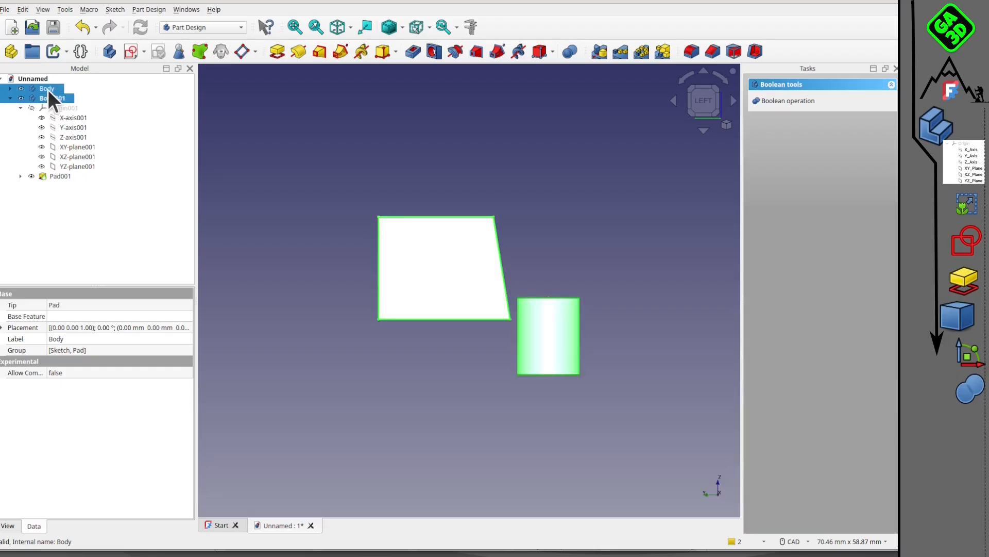
{"action": "right_click", "coordinate": [49, 100]}
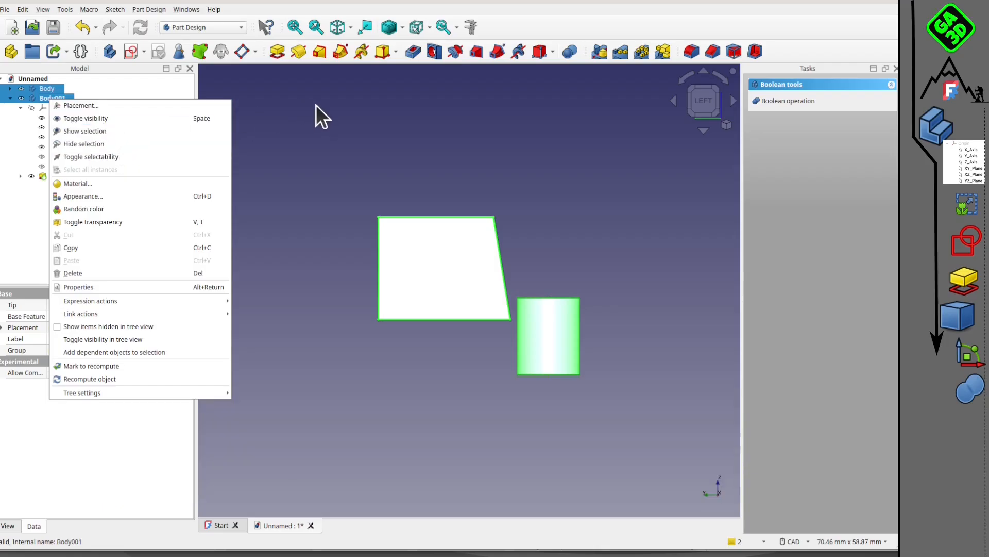
{"action": "left_click", "coordinate": [319, 110]}
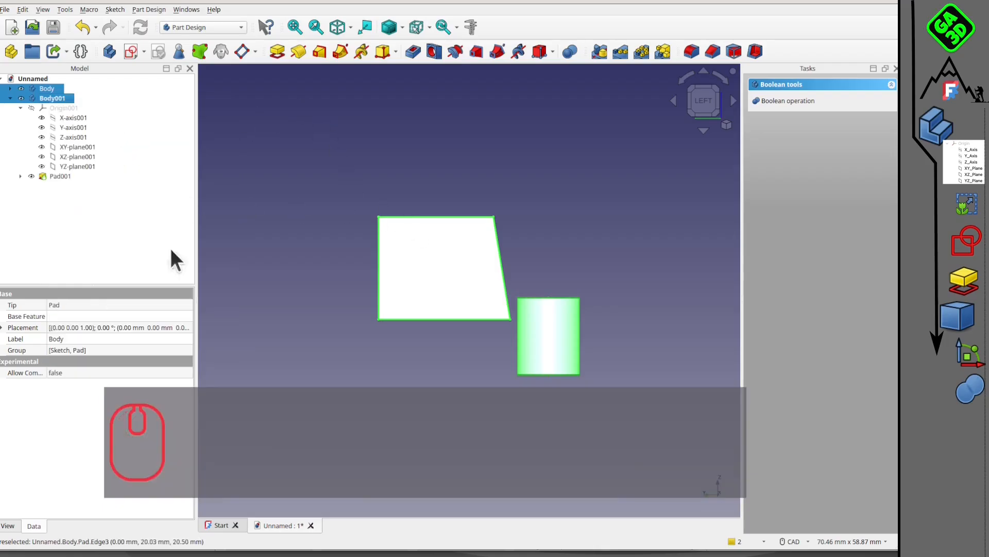
Start Transform on the cylinder's body alone and raise it 13 mm along the Z axis.
{"action": "middle_click", "coordinate": [370, 176]}
{"action": "middle_click_drag", "start_coordinate": [370, 176], "coordinate": [402, 243]}
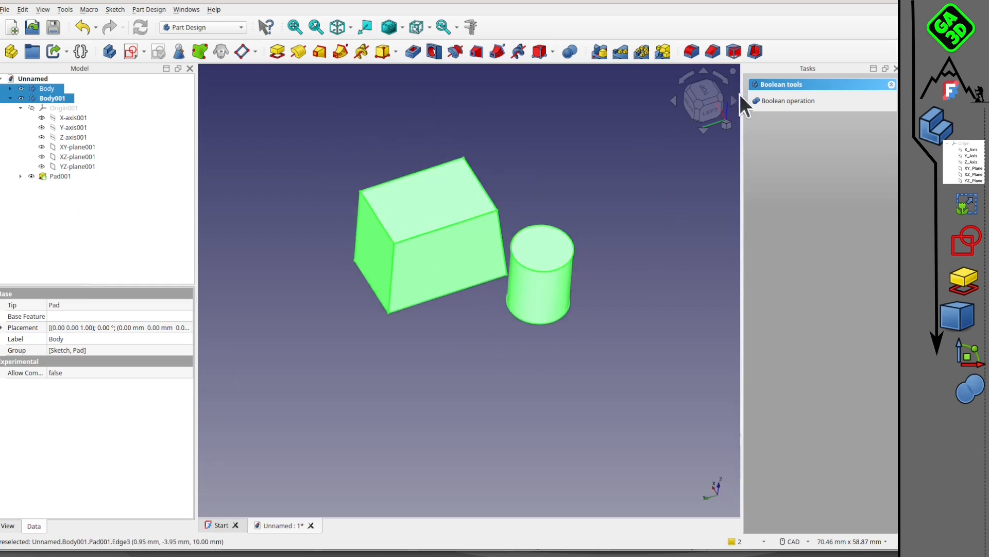
{"action": "left_click", "coordinate": [701, 91]}
{"action": "middle_click_drag", "start_coordinate": [563, 273], "coordinate": [361, 243]}
{"action": "left_click", "coordinate": [698, 82]}
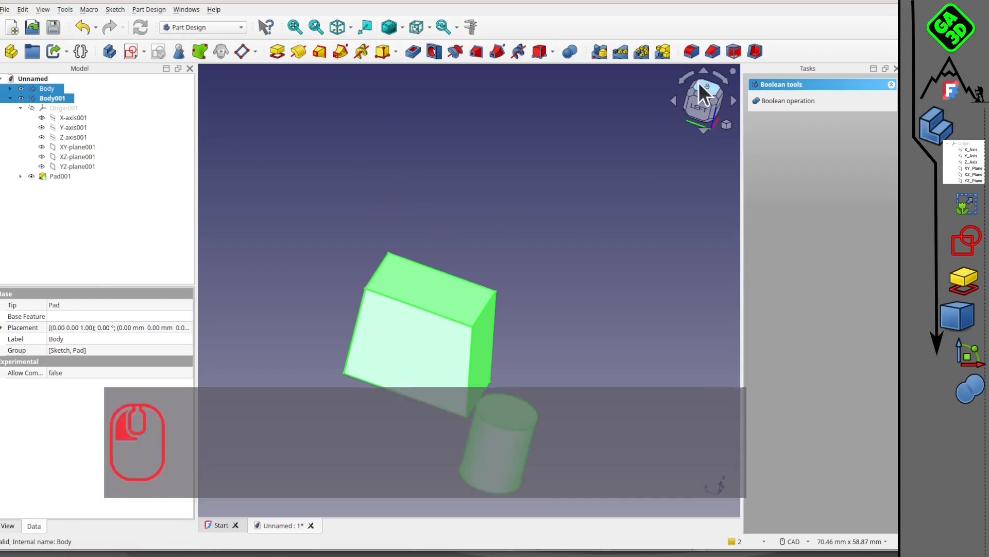
{"action": "left_click", "coordinate": [631, 279]}
{"action": "middle_click_drag", "start_coordinate": [512, 371], "coordinate": [450, 203]}
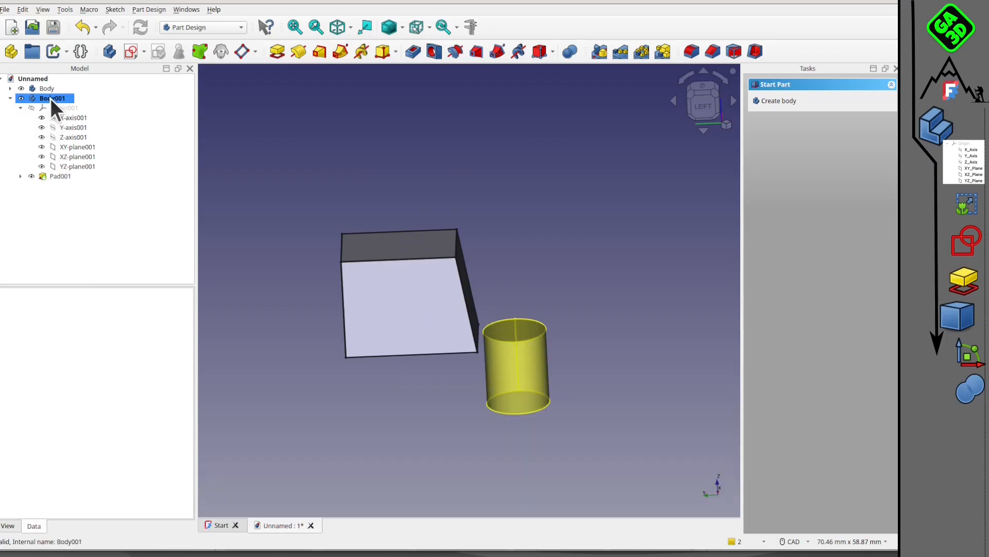
{"action": "right_click", "coordinate": [46, 98]}
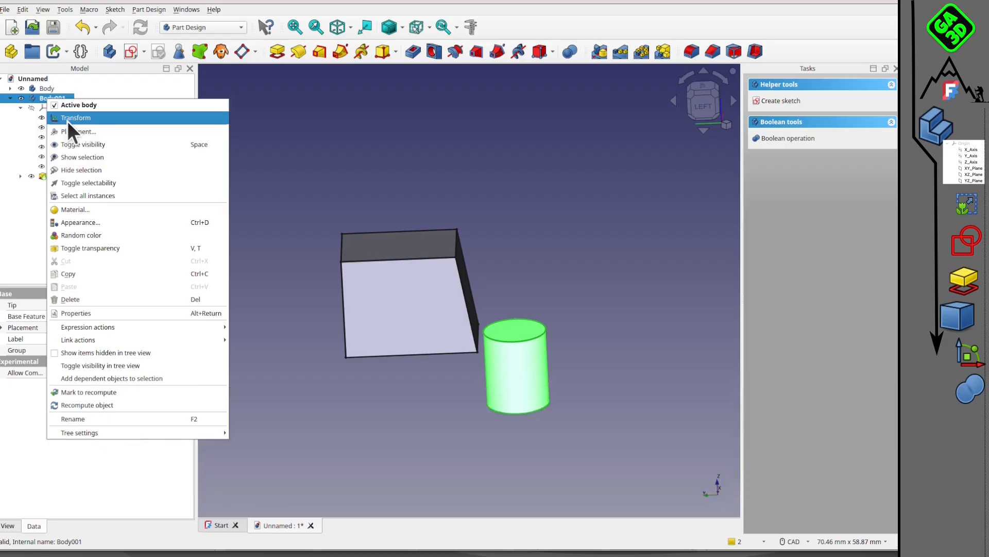
{"action": "left_click", "coordinate": [67, 120]}
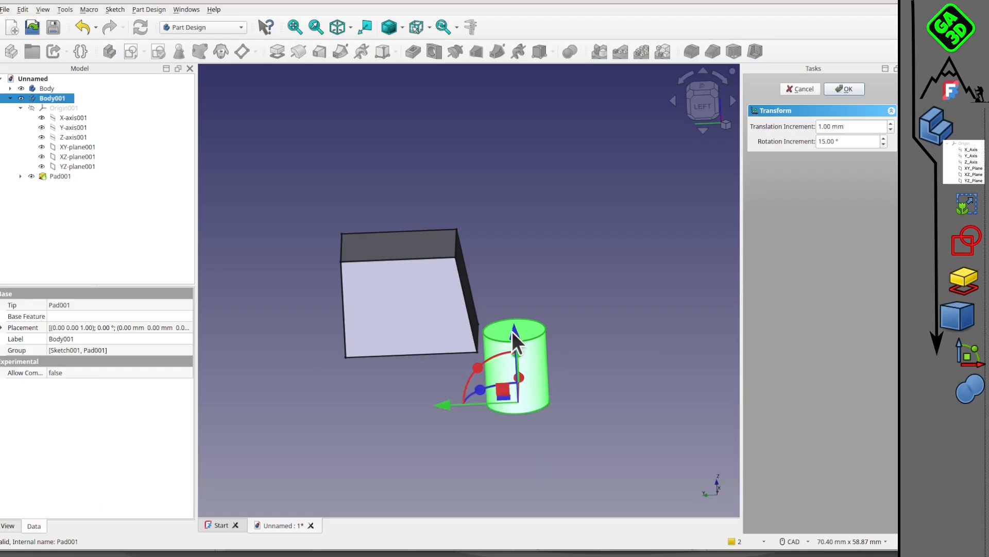
{"action": "left_click", "coordinate": [498, 271]}
{"action": "left_click_drag", "start_coordinate": [513, 336], "coordinate": [510, 239]}
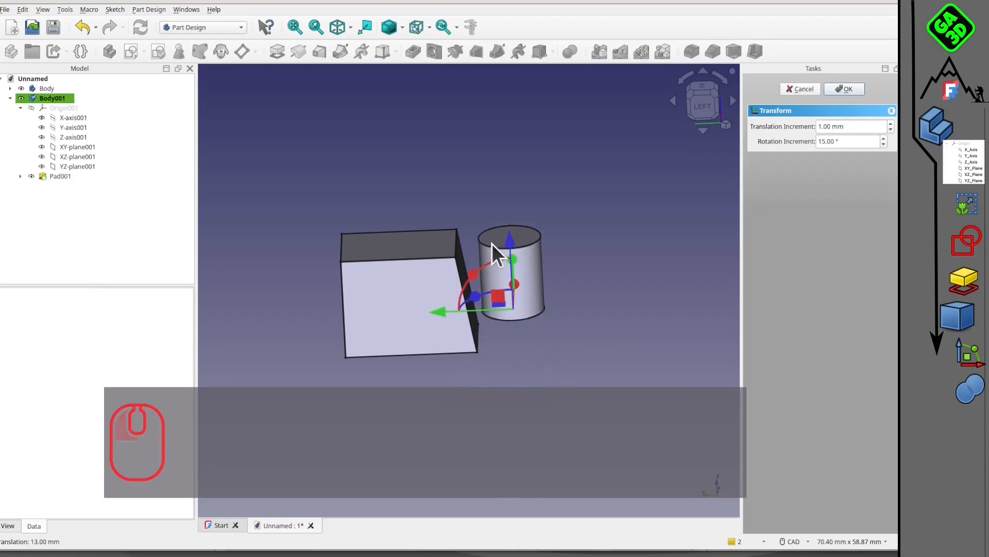
Shift the cylinder 5 mm in X and 14 mm in Y over the block, raise it another 5 mm and accept the transform.
{"action": "middle_click_drag", "start_coordinate": [493, 245], "coordinate": [515, 350]}
{"action": "left_click", "coordinate": [707, 98]}
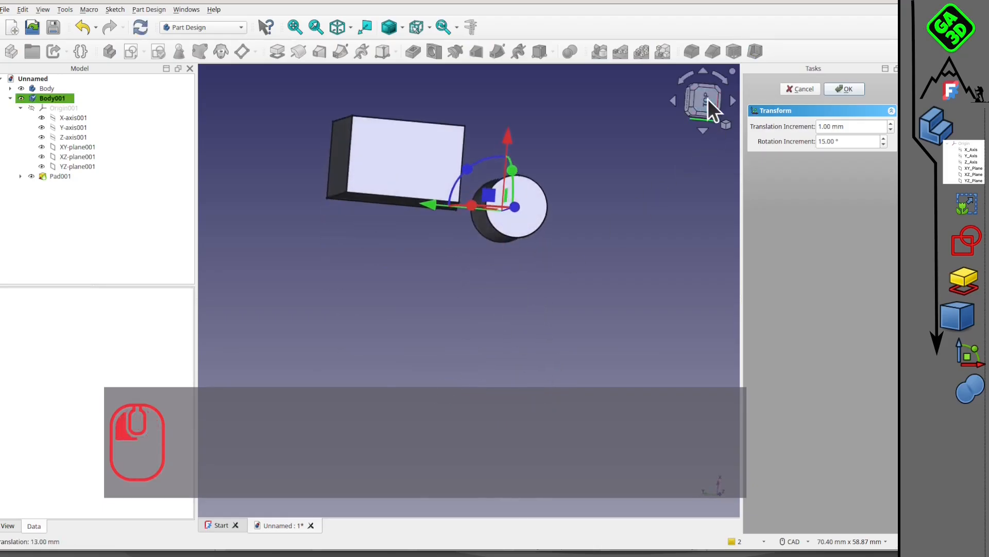
{"action": "left_click_drag", "start_coordinate": [511, 202], "coordinate": [403, 164]}
{"action": "mouse_move", "coordinate": [443, 219]}
{"action": "middle_mouse_down"}
{"action": "mouse_move", "coordinate": [557, 274]}
{"action": "mouse_move", "coordinate": [486, 316]}
{"action": "mouse_move", "coordinate": [457, 214]}
{"action": "middle_mouse_up"}
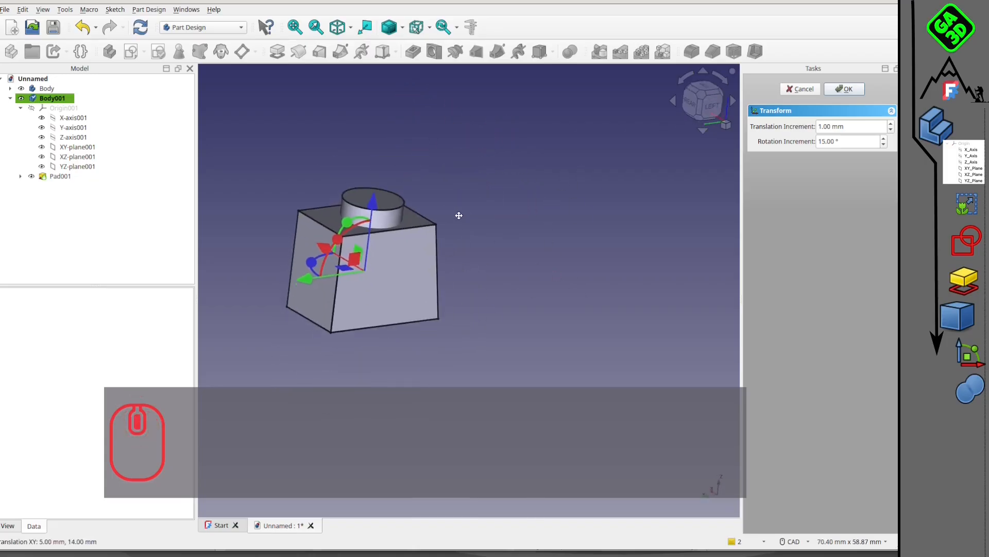
{"action": "left_click_drag", "start_coordinate": [373, 200], "coordinate": [378, 158]}
{"action": "left_click", "coordinate": [845, 89]}
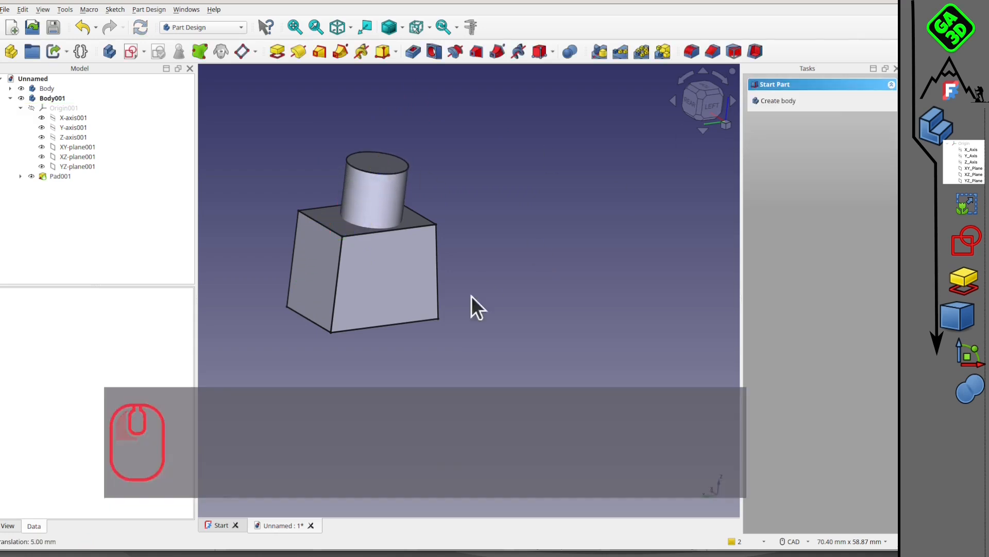
Inspect the cylinder's position on the block from several sides and the left view, and check the commands offered for the cylinder's body.
{"action": "middle_click_drag", "start_coordinate": [471, 302], "coordinate": [390, 297]}
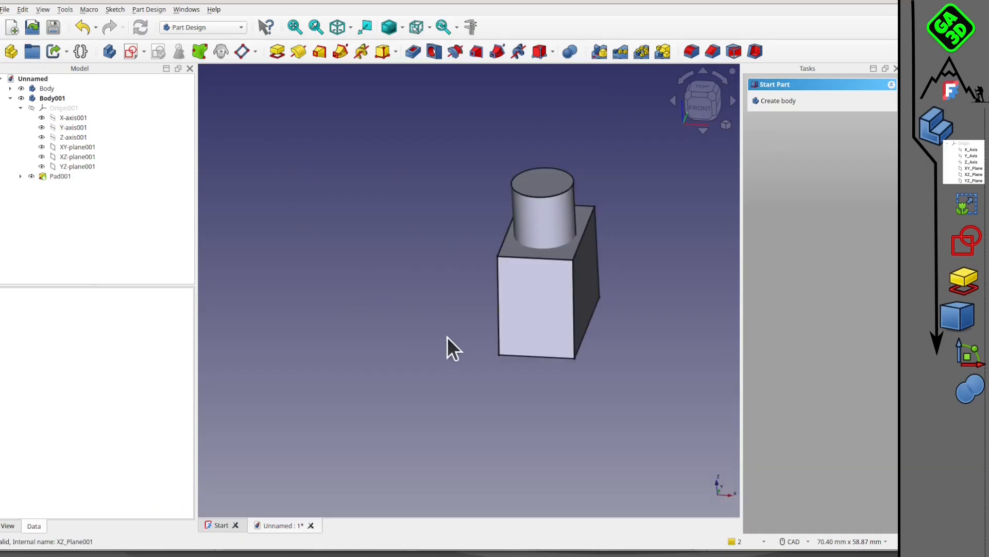
{"action": "middle_click_drag", "start_coordinate": [448, 336], "coordinate": [610, 296]}
{"action": "left_click", "coordinate": [704, 100]}
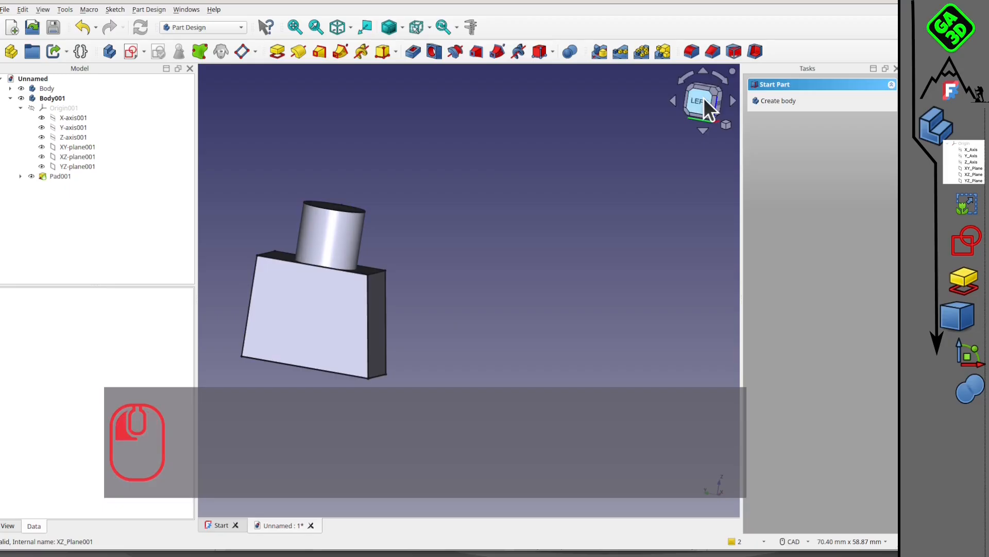
{"action": "right_click", "coordinate": [47, 98]}
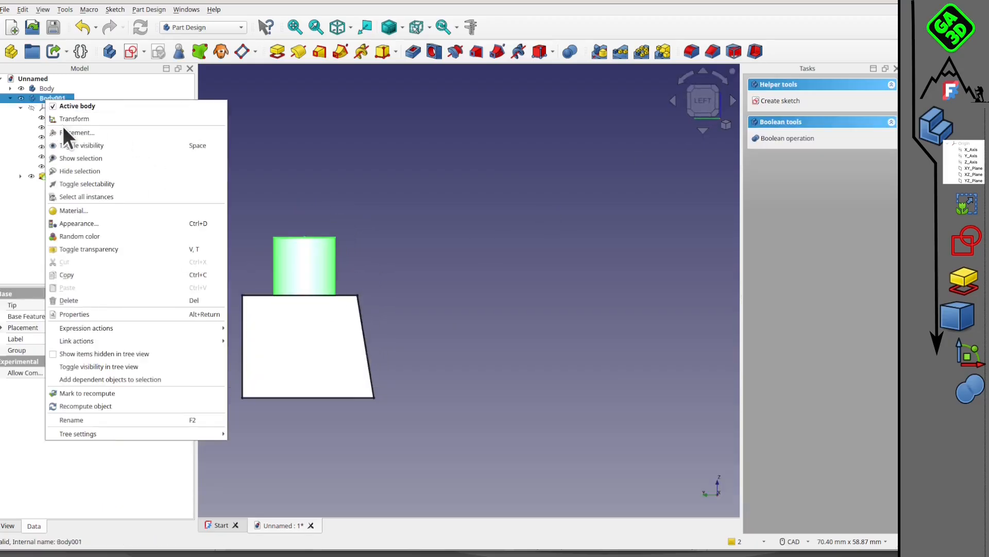
{"action": "left_click", "coordinate": [361, 133]}
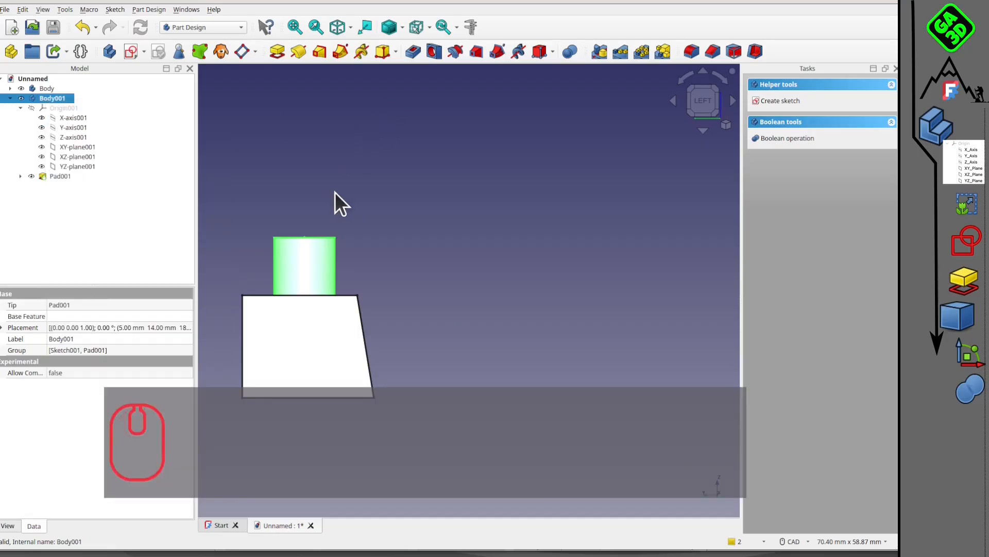
Switch to the Part workbench and fuse the block's body and the cylinder's body into one shape with Union.
{"action": "left_click", "coordinate": [202, 29]}
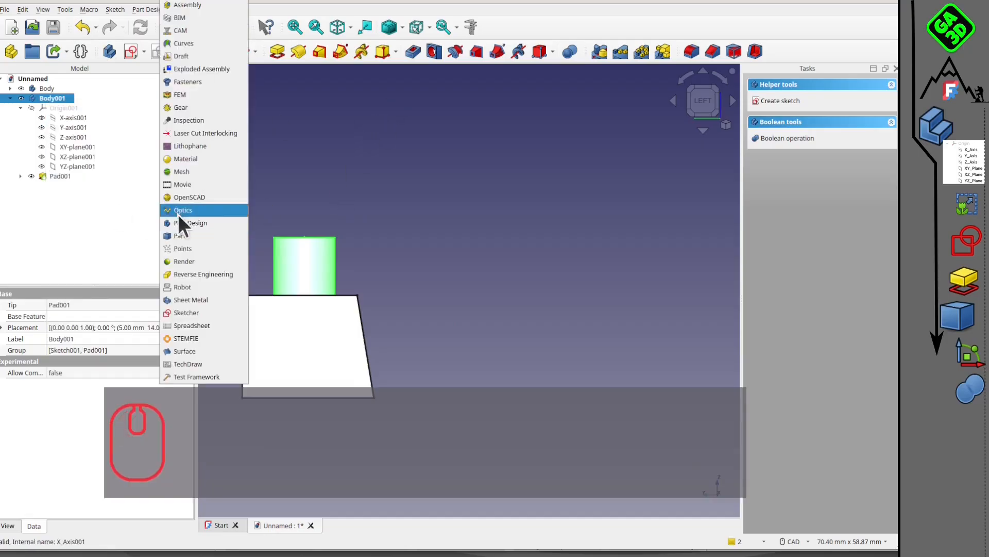
{"action": "left_click", "coordinate": [202, 236]}
{"action": "left_click", "coordinate": [305, 132]}
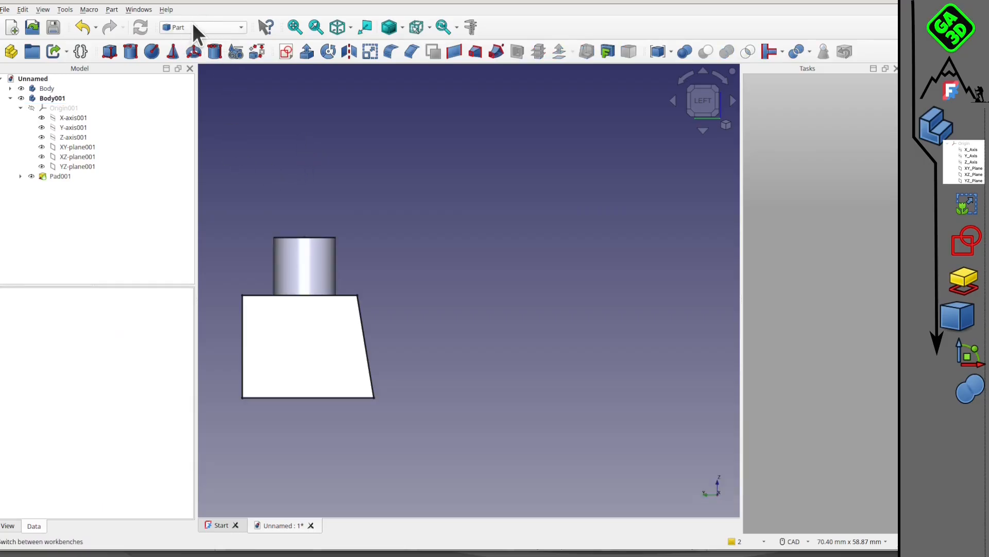
{"action": "left_click", "coordinate": [47, 87]}
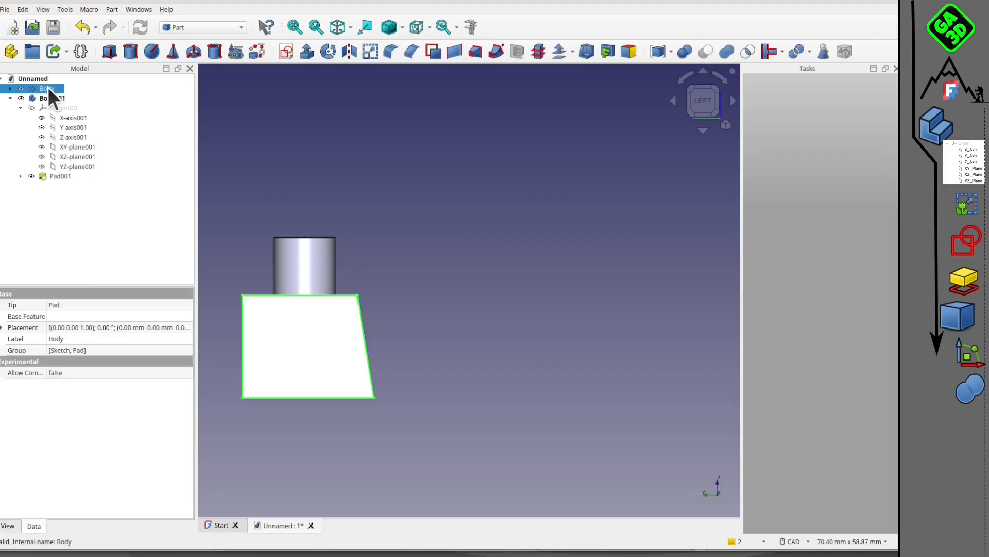
{"action": "left_click", "coordinate": [53, 98], "text": "ctrl"}
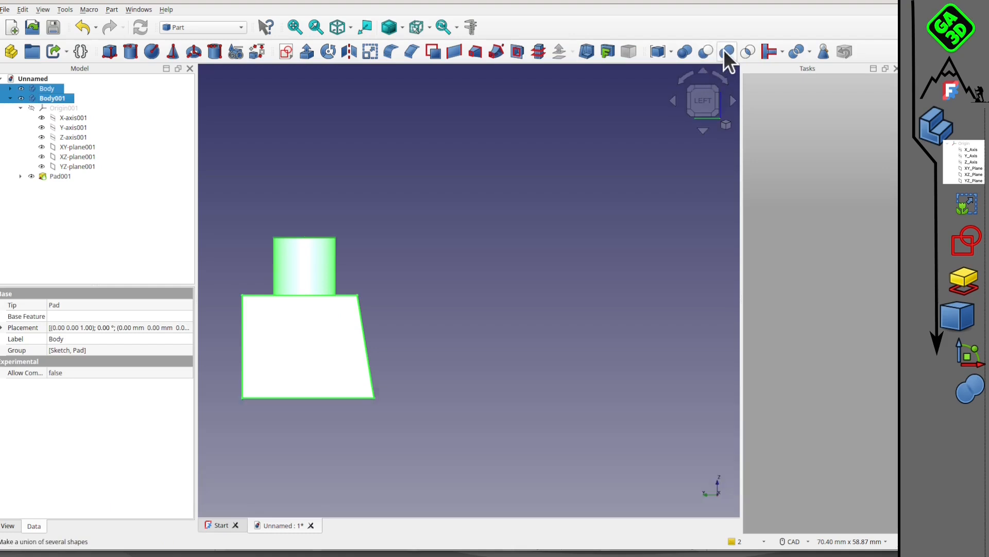
{"action": "left_click", "coordinate": [723, 49]}
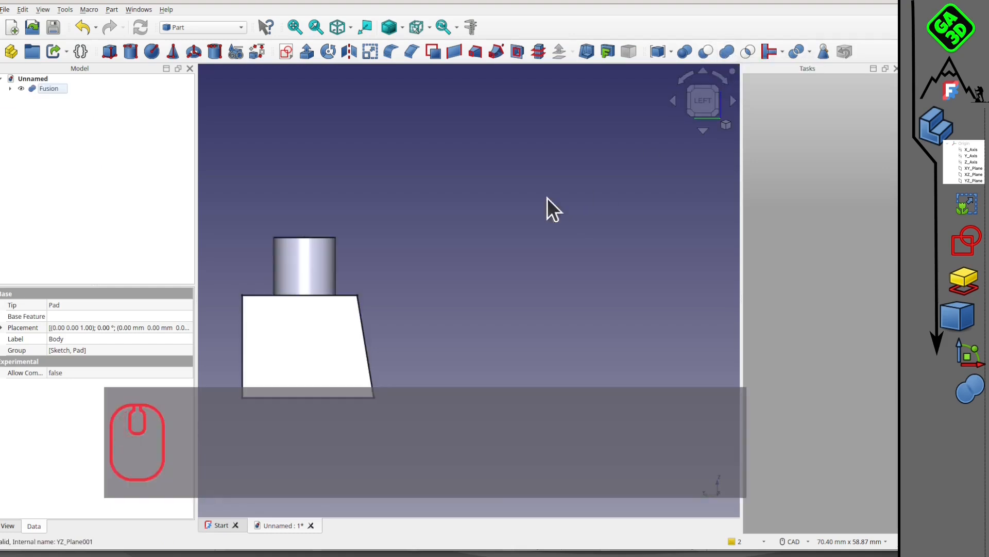
Expand the fused shape in the tree and use Transform to move it -21 mm in Y and 12 mm in Z.
{"action": "left_click", "coordinate": [45, 89]}
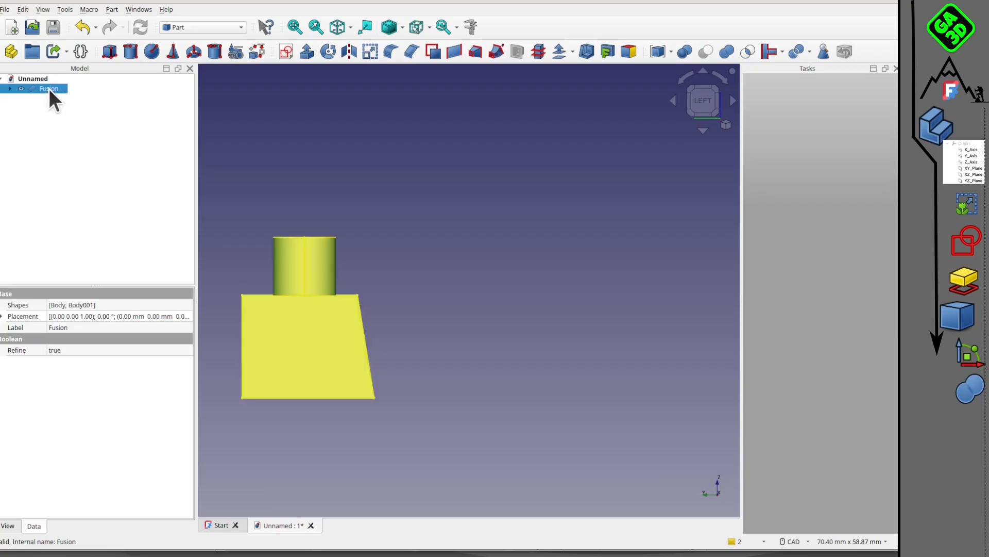
{"action": "left_click", "coordinate": [10, 88]}
{"action": "right_click", "coordinate": [45, 86]}
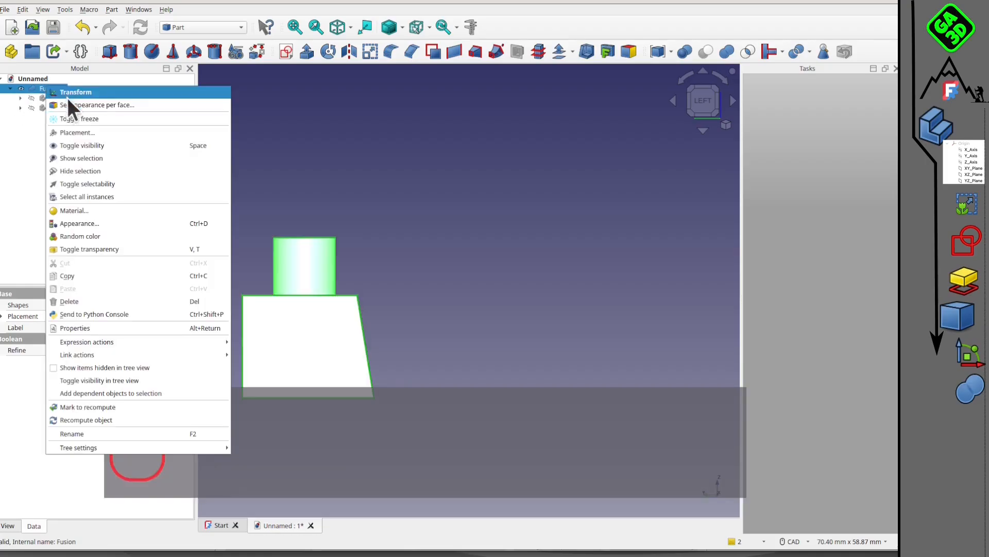
{"action": "left_click", "coordinate": [66, 92]}
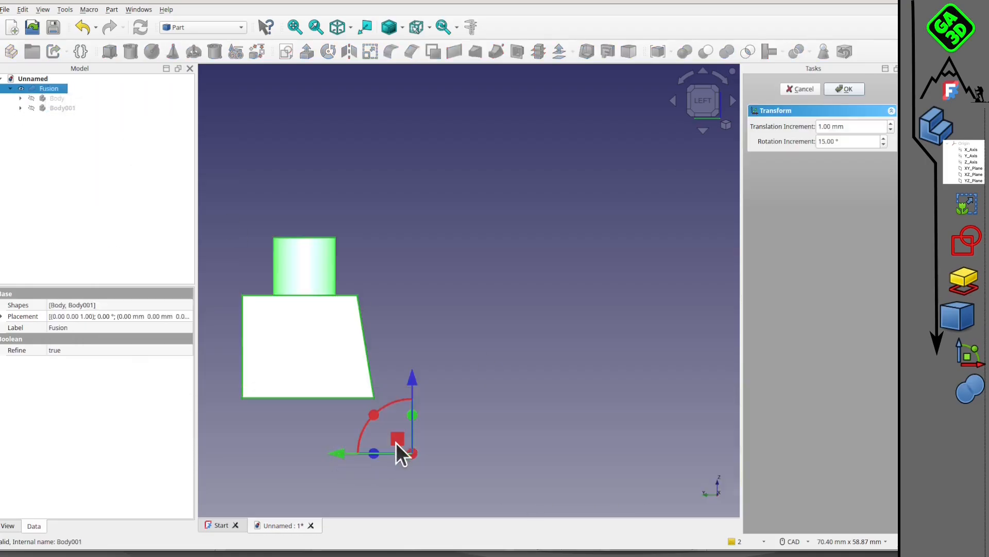
{"action": "left_click_drag", "start_coordinate": [396, 442], "coordinate": [563, 353]}
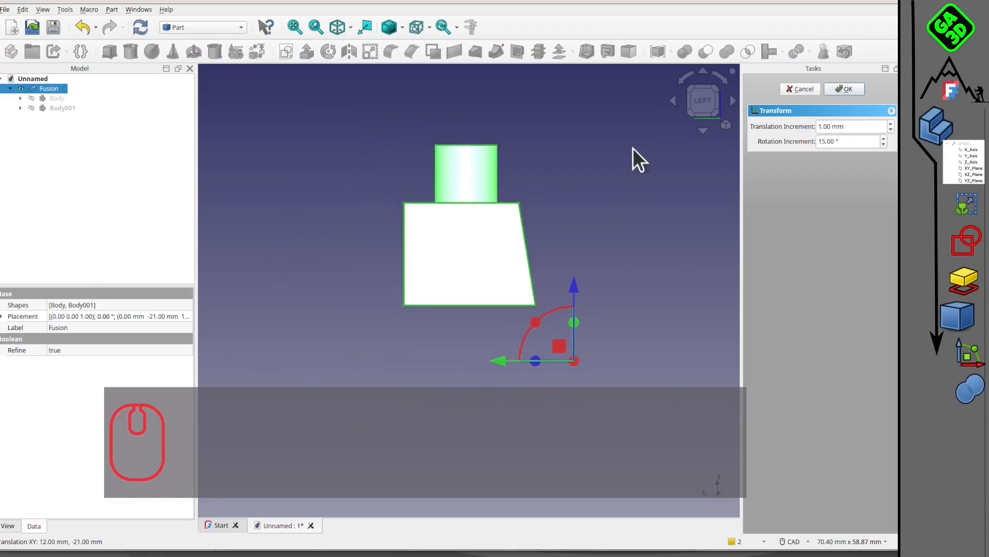
{"action": "middle_click_drag", "start_coordinate": [530, 205], "coordinate": [412, 333]}
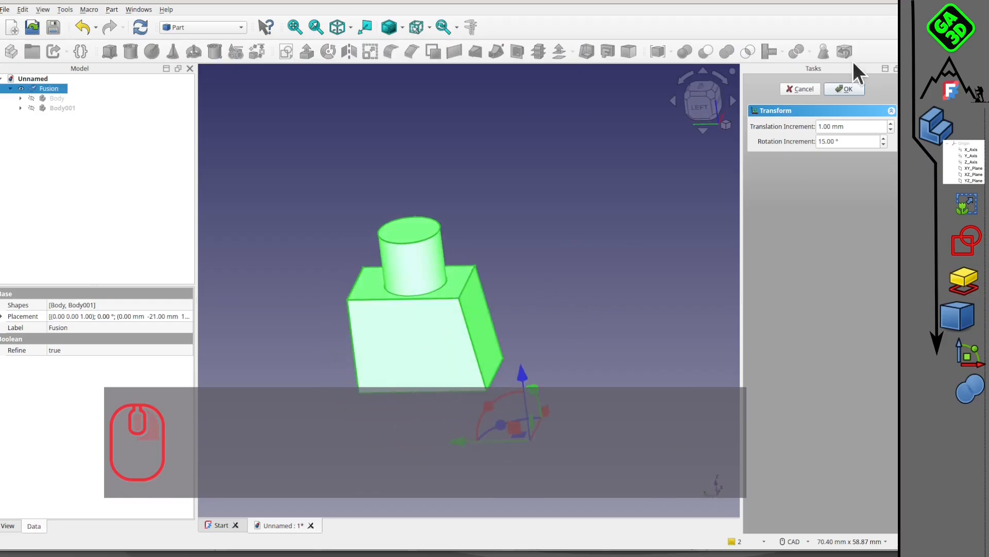
{"action": "left_click", "coordinate": [842, 89]}
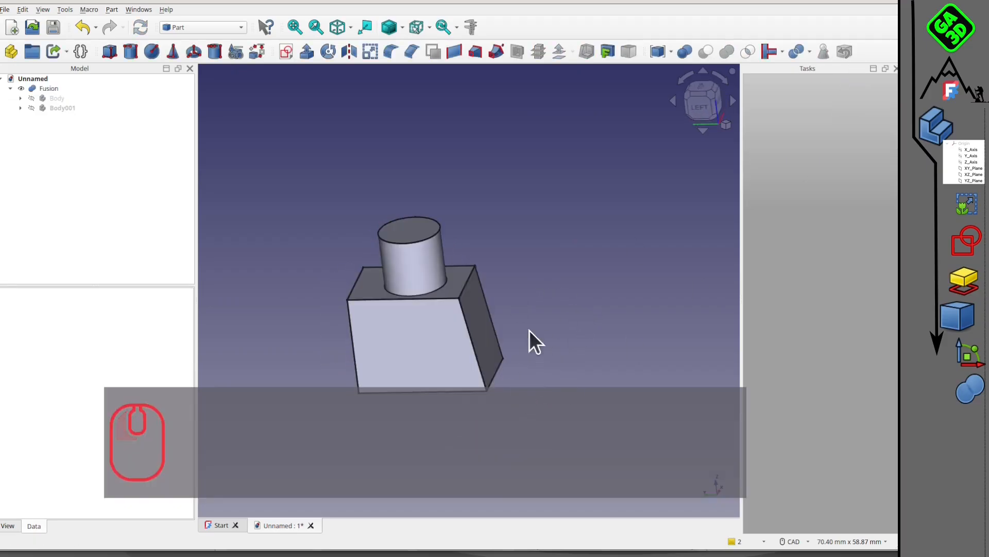
Switch back to the Part Design workbench with the fused shape in close view.
{"action": "mouse_move", "coordinate": [530, 330]}
{"action": "middle_mouse_down"}
{"action": "mouse_move", "coordinate": [550, 283]}
{"action": "mouse_move", "coordinate": [525, 314]}
{"action": "mouse_move", "coordinate": [601, 276]}
{"action": "mouse_move", "coordinate": [550, 253]}
{"action": "mouse_move", "coordinate": [371, 265]}
{"action": "mouse_move", "coordinate": [433, 173]}
{"action": "mouse_move", "coordinate": [531, 248]}
{"action": "mouse_move", "coordinate": [596, 324]}
{"action": "mouse_move", "coordinate": [519, 341]}
{"action": "middle_mouse_up"}
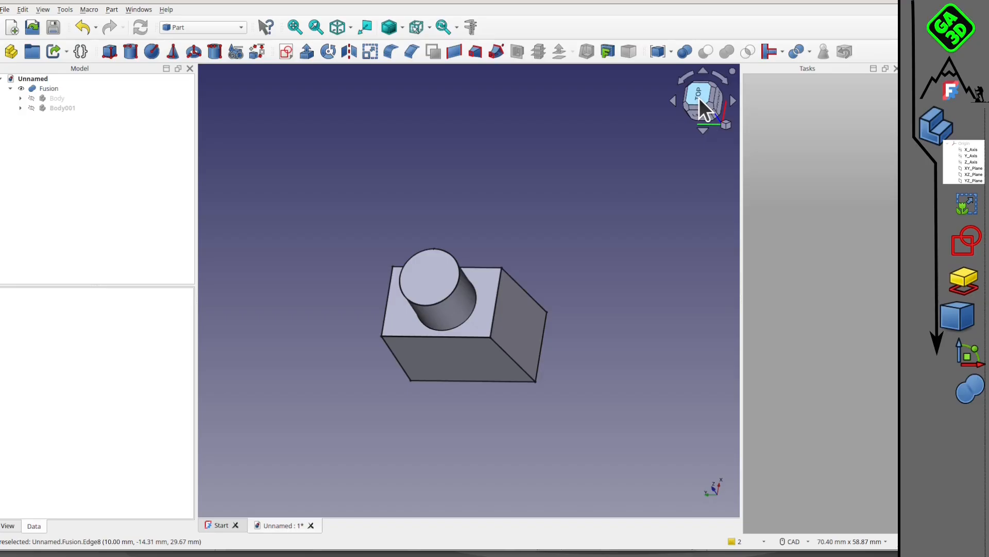
{"action": "scroll", "coordinate": [555, 286], "scroll_direction": "up", "scroll_amount": 5}
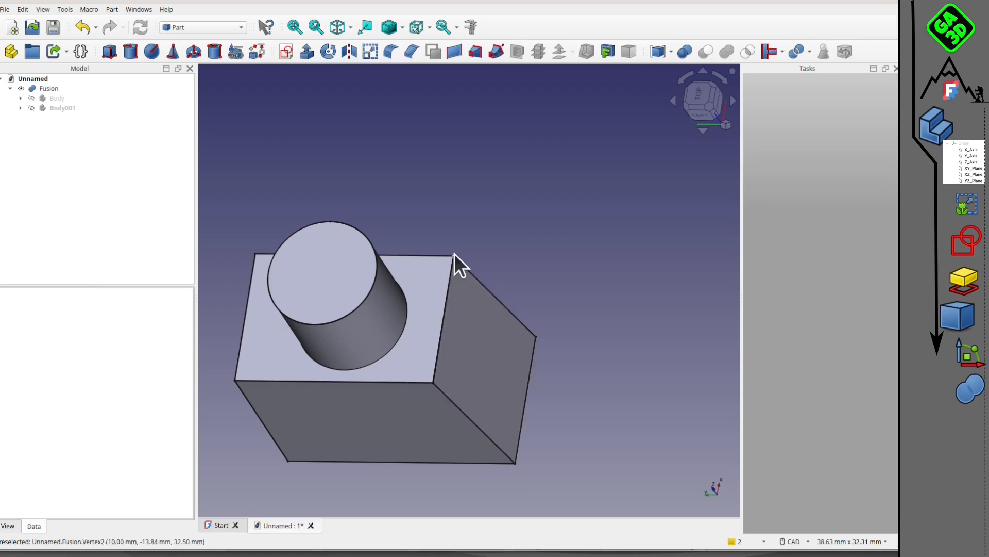
{"action": "middle_click_drag", "start_coordinate": [506, 224], "coordinate": [510, 223]}
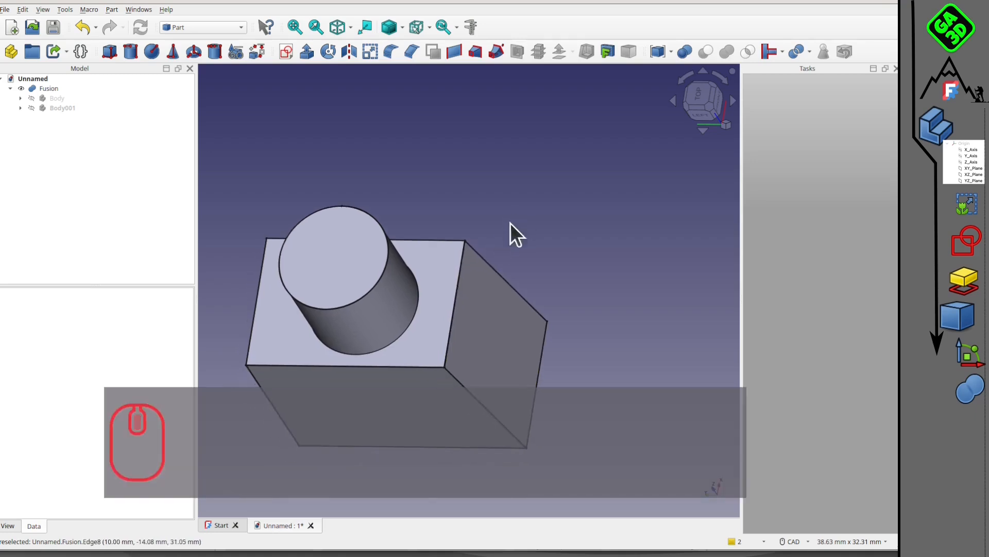
{"action": "left_click", "coordinate": [183, 28]}
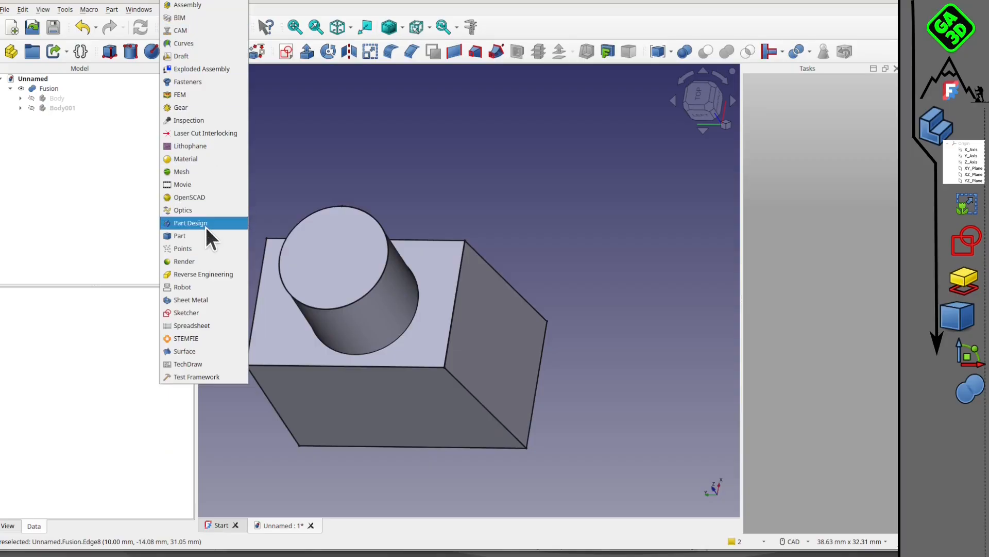
{"action": "left_click", "coordinate": [206, 224]}
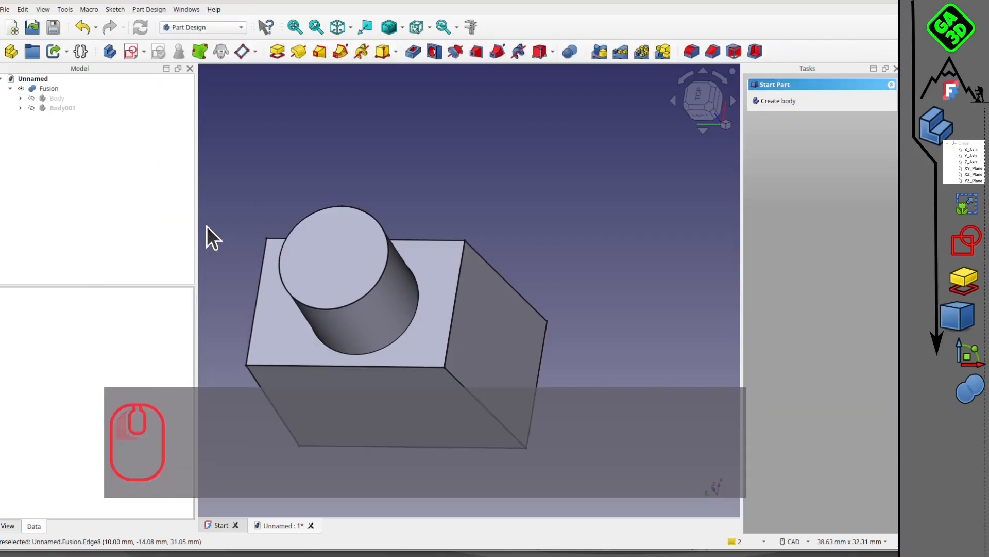
Examine the fused shape from several sides and check the commands offered for its upper corner vertices and one block side face.
{"action": "middle_click_drag", "start_coordinate": [438, 227], "coordinate": [480, 276]}
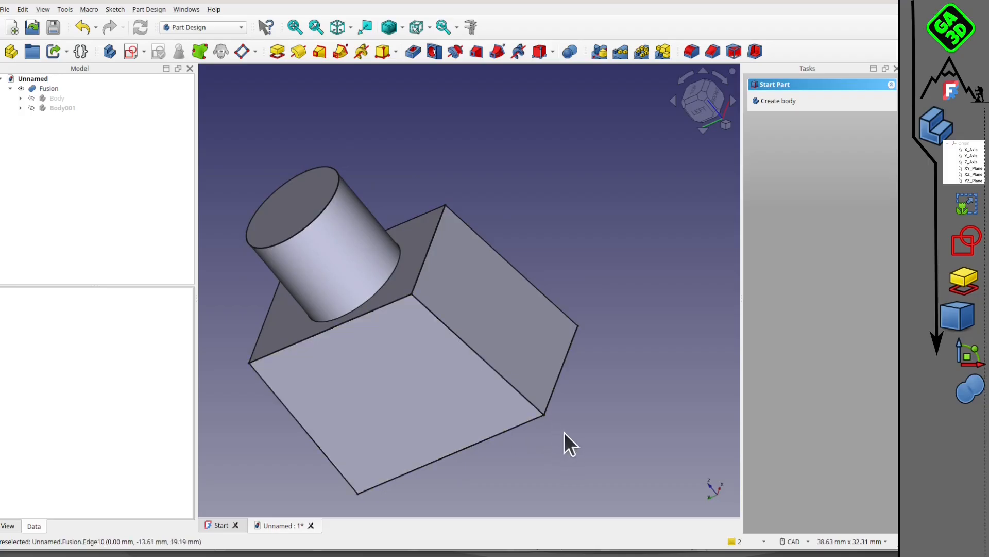
{"action": "middle_click_drag", "start_coordinate": [564, 432], "coordinate": [580, 415]}
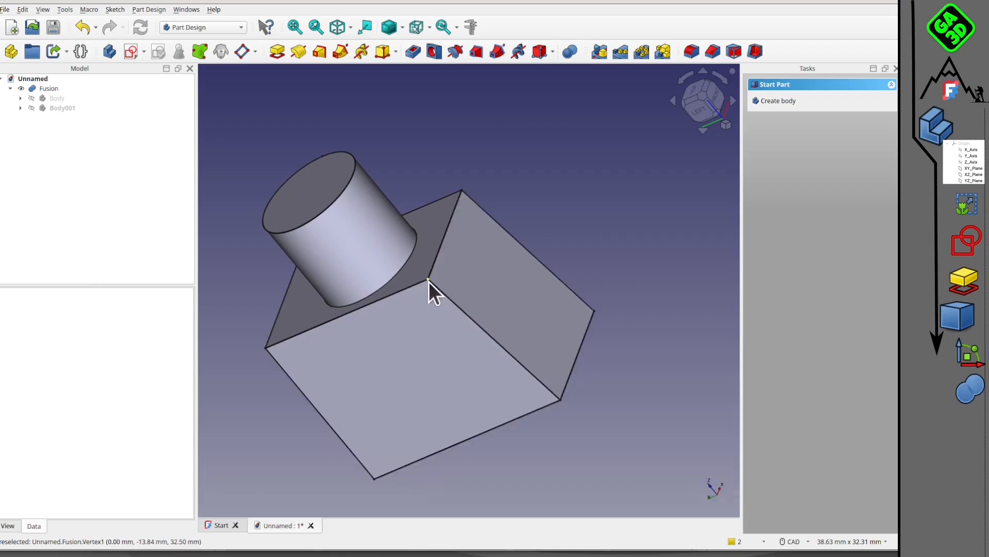
{"action": "left_click", "coordinate": [429, 281]}
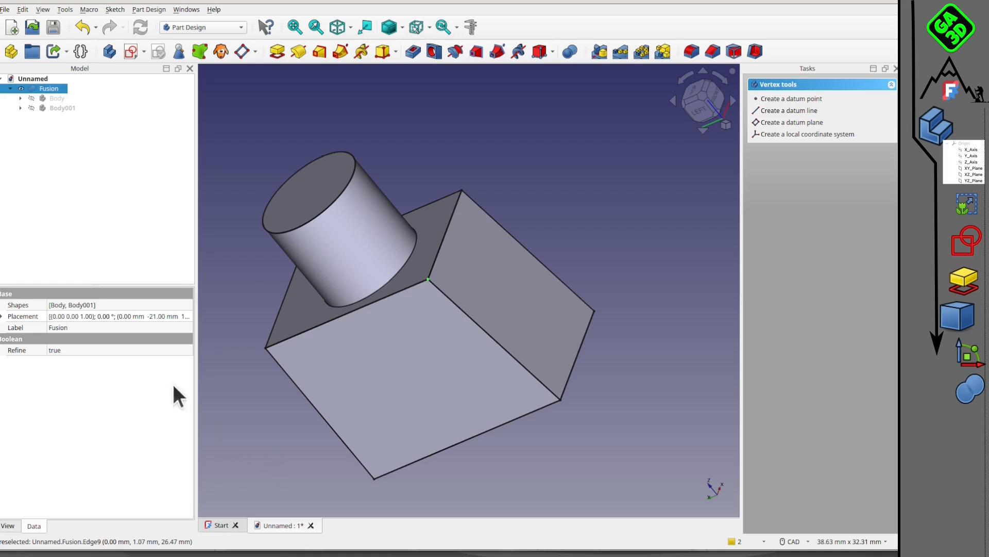
{"action": "left_click", "coordinate": [439, 384]}
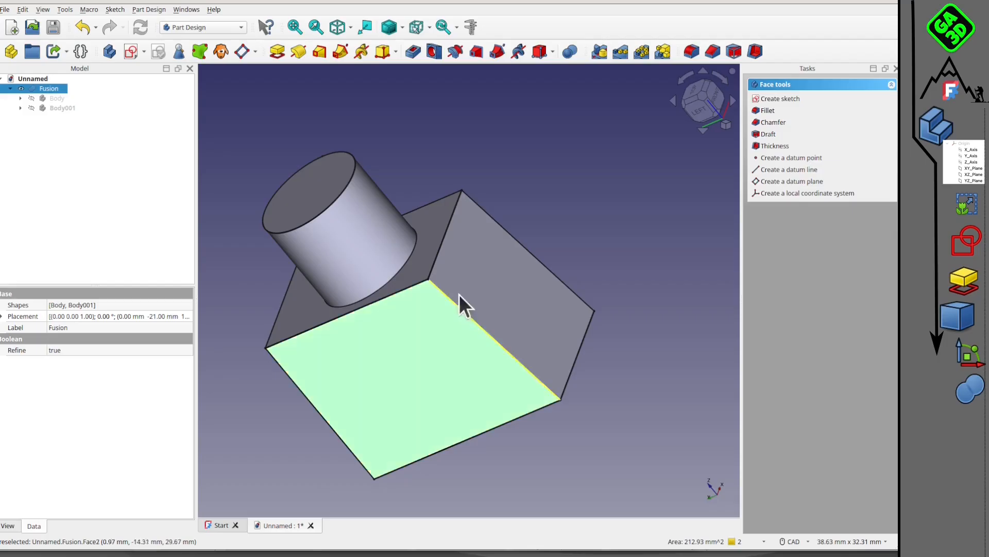
{"action": "left_click", "coordinate": [313, 127]}
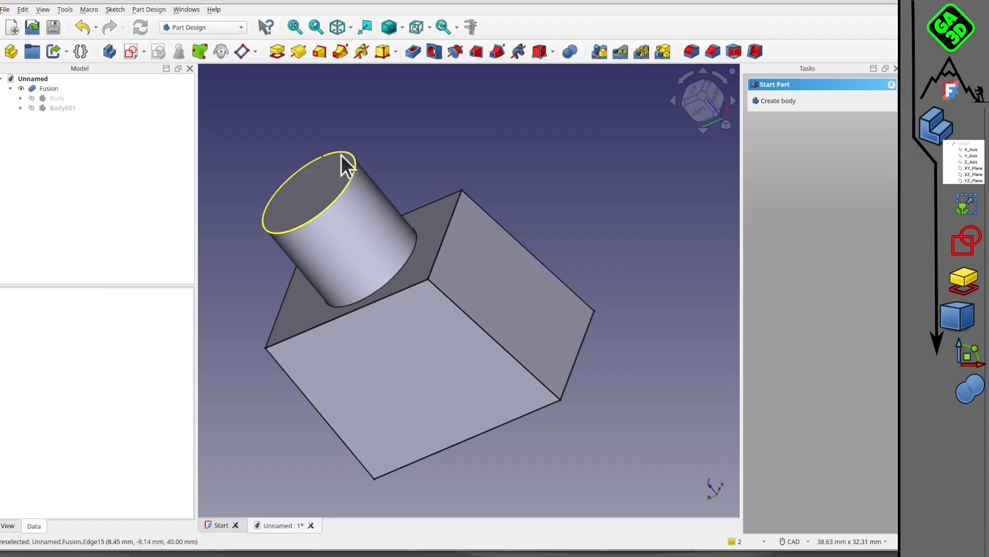
{"action": "left_click", "coordinate": [462, 192]}
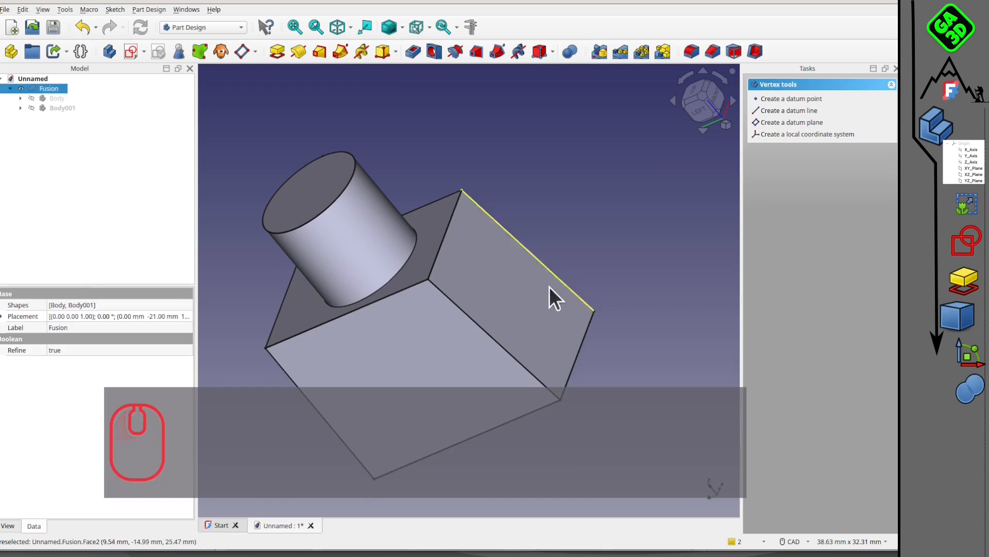
{"action": "middle_click_drag", "start_coordinate": [627, 290], "coordinate": [641, 238]}
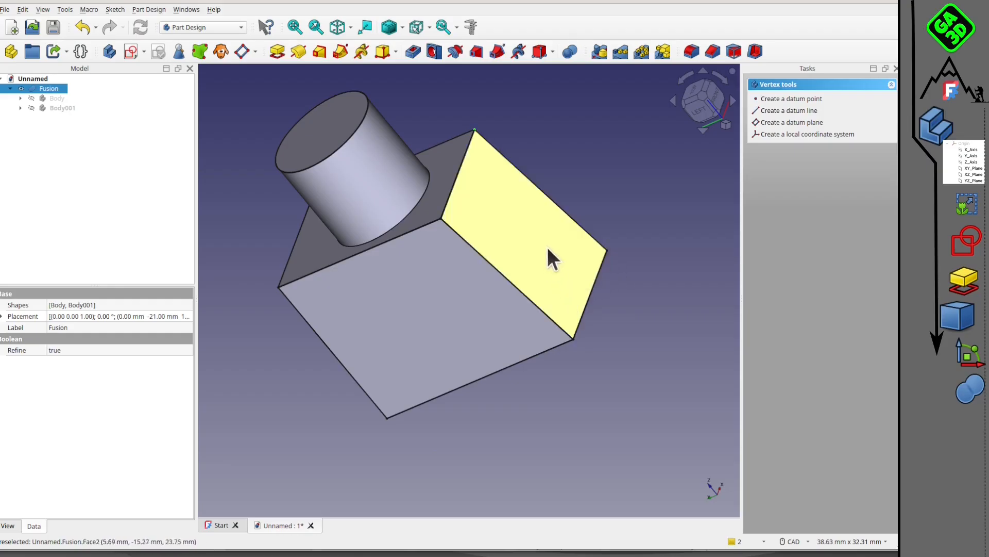
{"action": "middle_click_drag", "start_coordinate": [273, 236], "coordinate": [419, 159]}
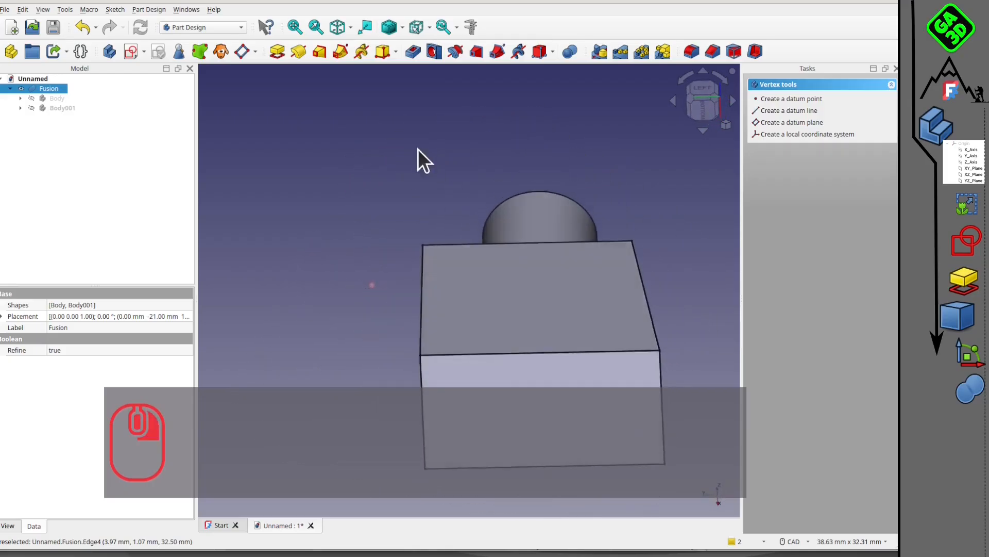
{"action": "middle_click_drag", "start_coordinate": [441, 338], "coordinate": [388, 449]}
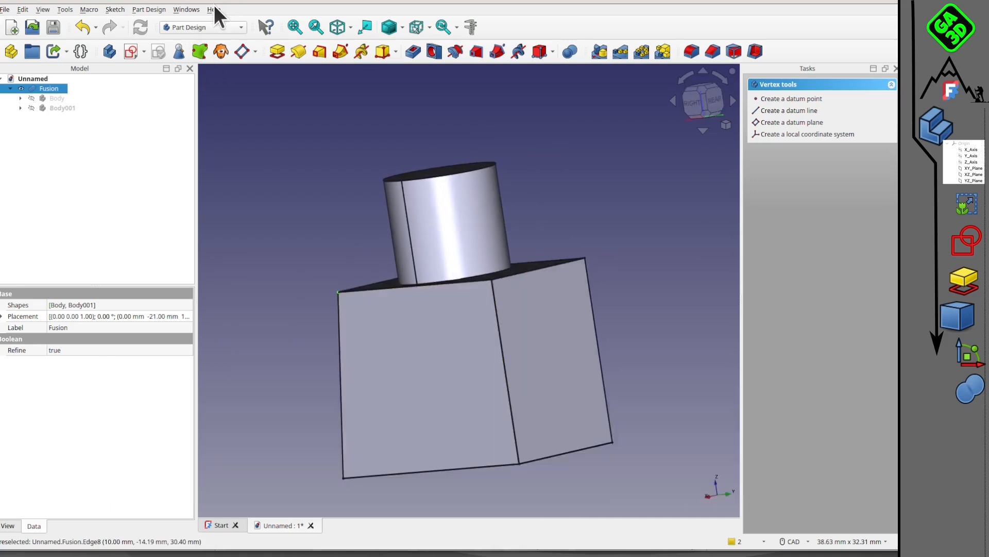
Open the FreeCAD users documentation in the browser and go to the "Migrating to FreeCAD from SolidWorks" page.
{"action": "left_click", "coordinate": [214, 9]}
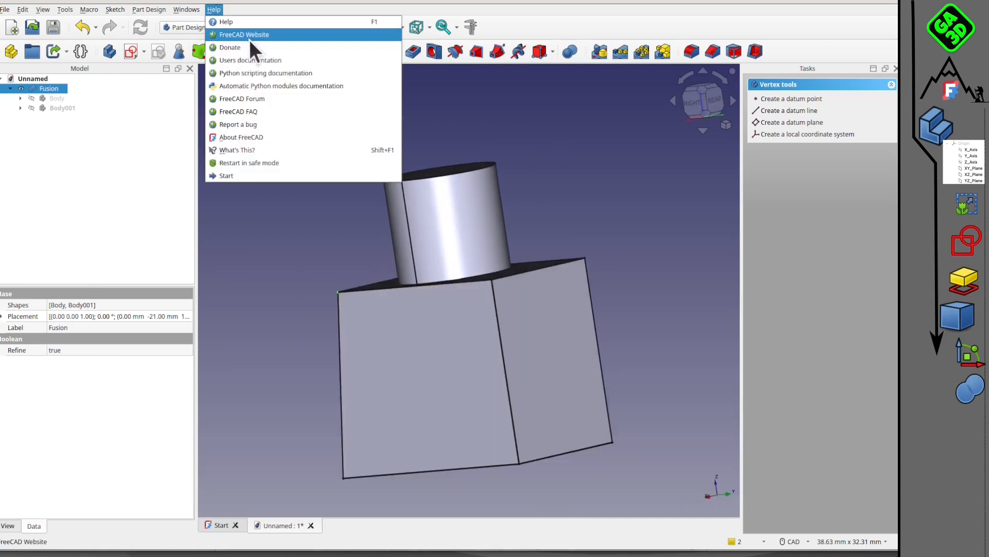
{"action": "left_click", "coordinate": [245, 60]}
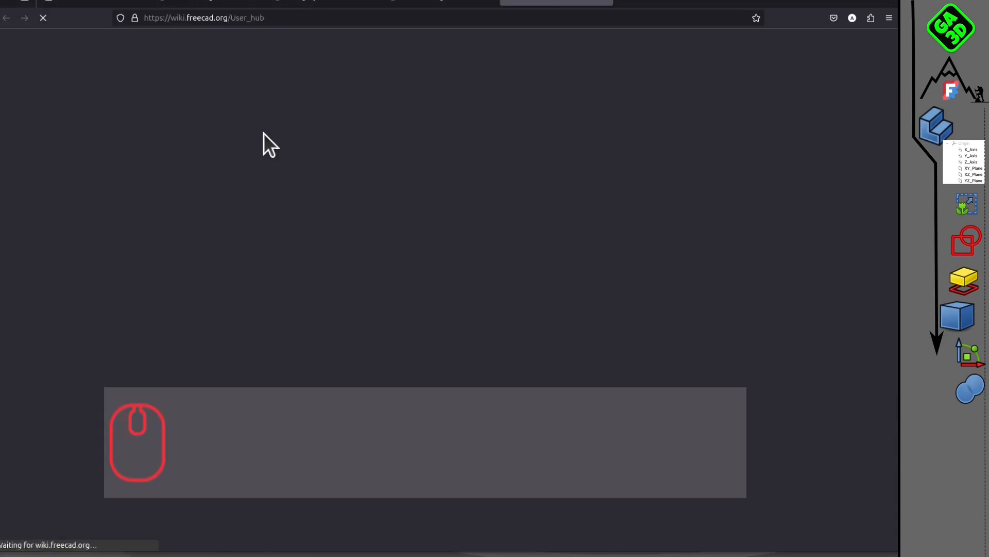
{"action": "scroll", "coordinate": [391, 381], "scroll_direction": "down", "scroll_amount": 3}
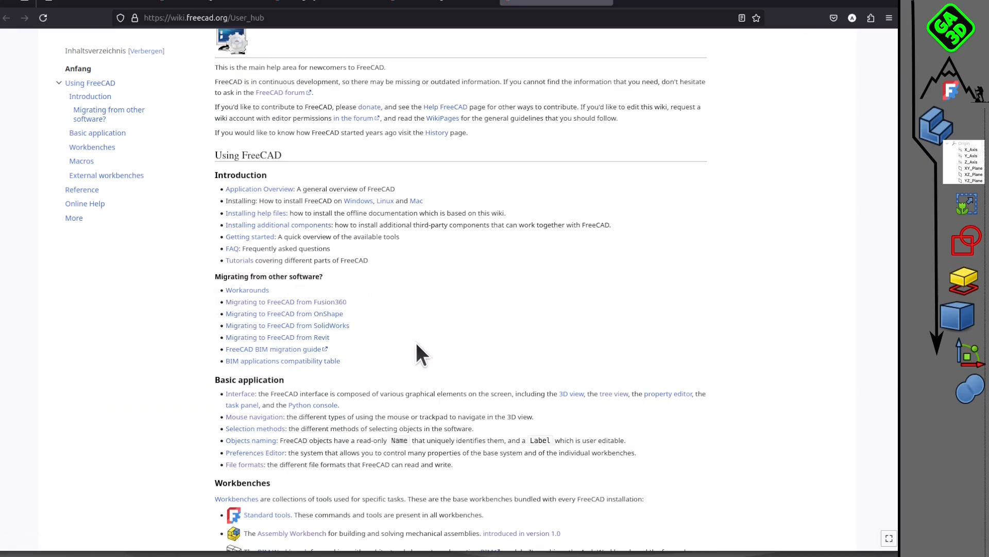
{"action": "left_click", "coordinate": [320, 328]}
Look through the SolidWorks migration guide and its tool comparison image, and return to the User hub page.
{"action": "scroll", "coordinate": [592, 349], "scroll_direction": "down", "scroll_amount": 5}
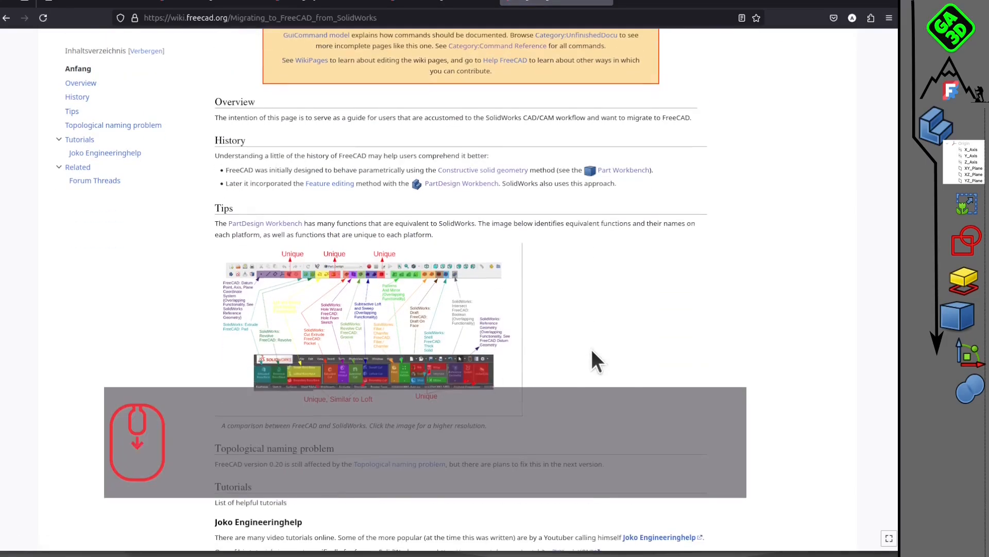
{"action": "scroll", "coordinate": [592, 359], "scroll_direction": "down", "scroll_amount": 3}
{"action": "scroll", "coordinate": [580, 356], "scroll_direction": "up", "scroll_amount": 8}
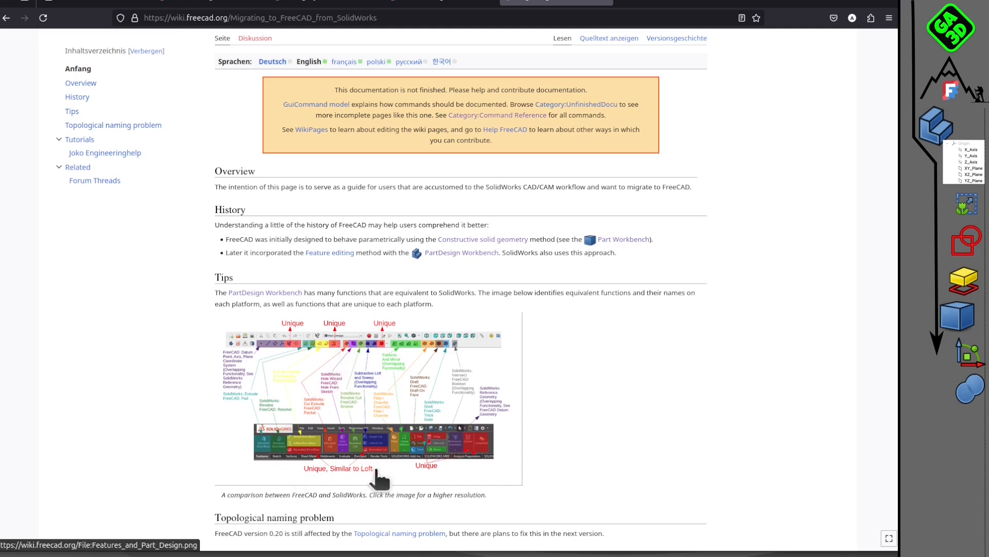
{"action": "scroll", "coordinate": [377, 403], "scroll_direction": "up", "scroll_amount": 1}
{"action": "scroll", "coordinate": [378, 403], "scroll_direction": "up", "scroll_amount": 2}
{"action": "left_click", "coordinate": [7, 18]}
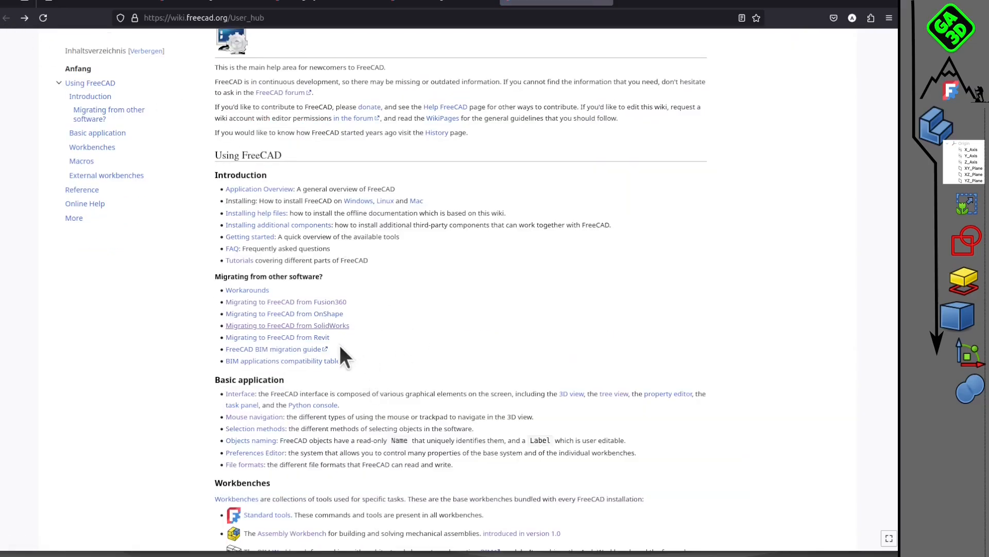
Switch back to FreeCAD and view the fused block and cylinder from another angle.
{"action": "left_click", "coordinate": [16, 135]}
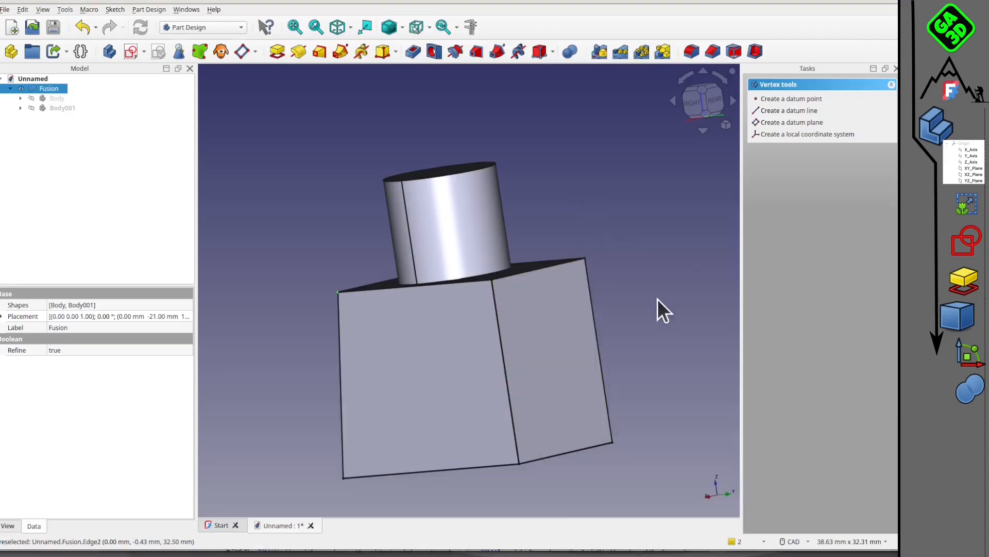
{"action": "middle_click_drag", "start_coordinate": [645, 231], "coordinate": [572, 260]}
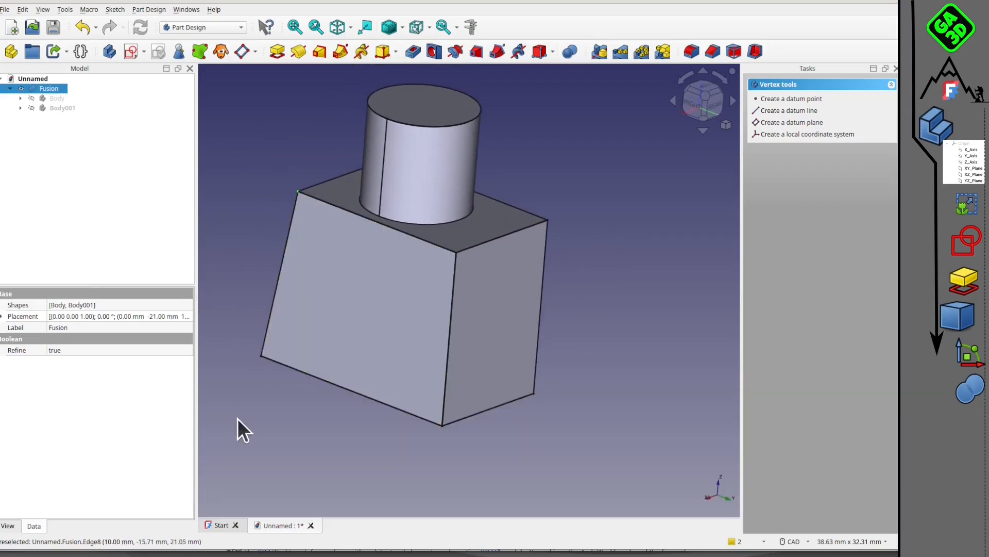
{"action": "middle_click_drag", "start_coordinate": [237, 419], "coordinate": [302, 475]}
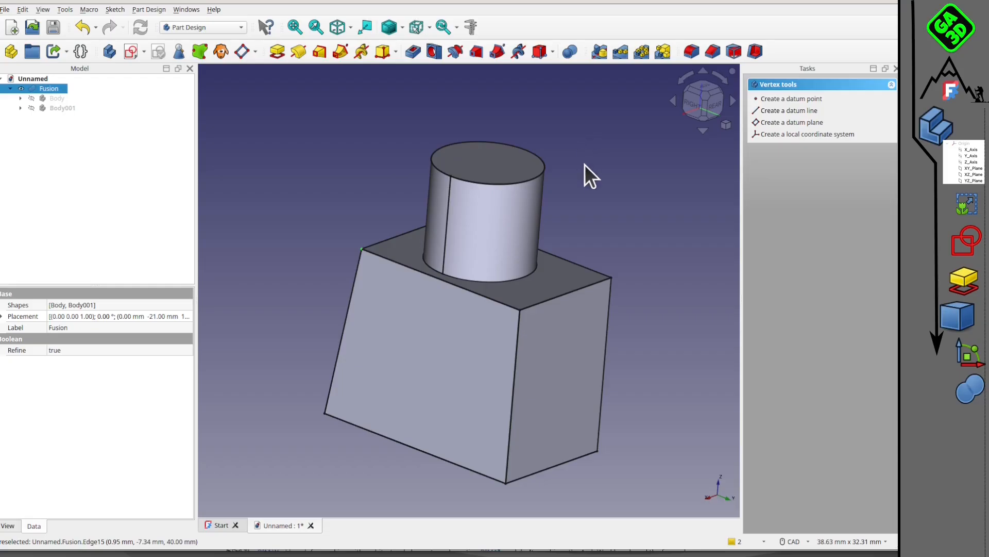
{"action": "mouse_move", "coordinate": [593, 196]}
{"action": "middle_mouse_down"}
{"action": "mouse_move", "coordinate": [592, 153]}
{"action": "mouse_move", "coordinate": [581, 188]}
{"action": "middle_mouse_up"}
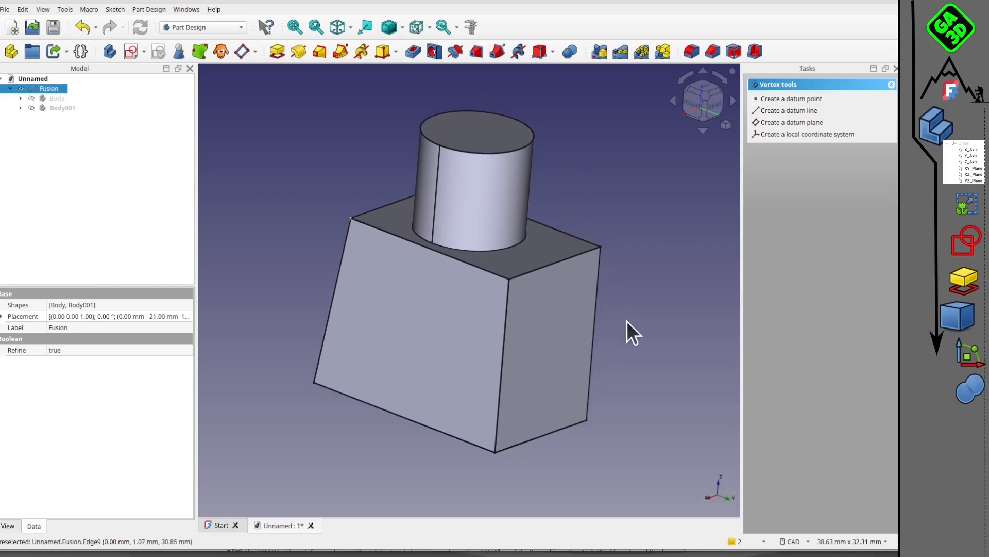
Inspect the fused block and cylinder from the front, rear, left and right sides, and from above and below.
{"action": "middle_click_drag", "start_coordinate": [627, 321], "coordinate": [477, 249]}
{"action": "middle_click_drag", "start_coordinate": [499, 179], "coordinate": [508, 213]}
{"action": "middle_click_drag", "start_coordinate": [435, 241], "coordinate": [419, 289]}
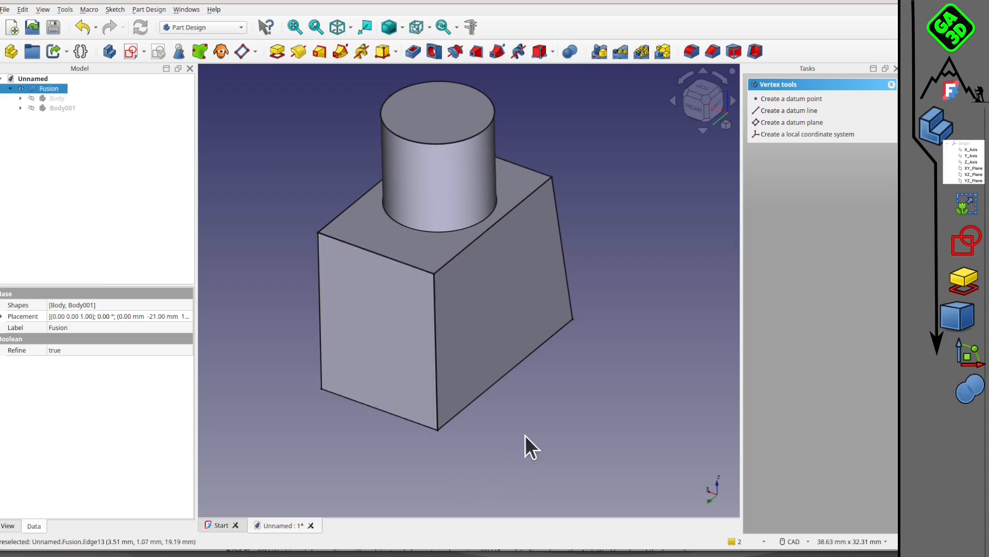
{"action": "middle_click_drag", "start_coordinate": [530, 428], "coordinate": [540, 426]}
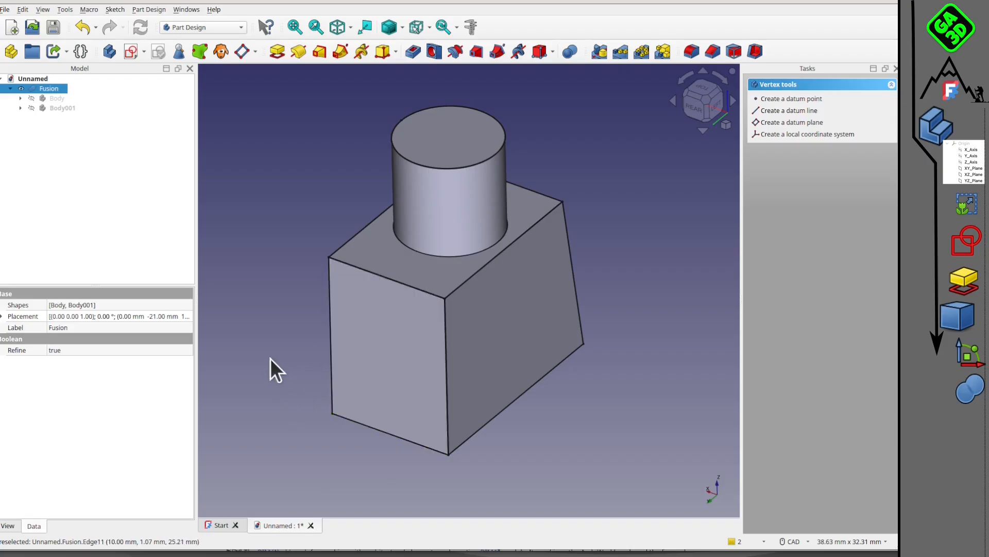
{"action": "middle_click_drag", "start_coordinate": [281, 338], "coordinate": [549, 329]}
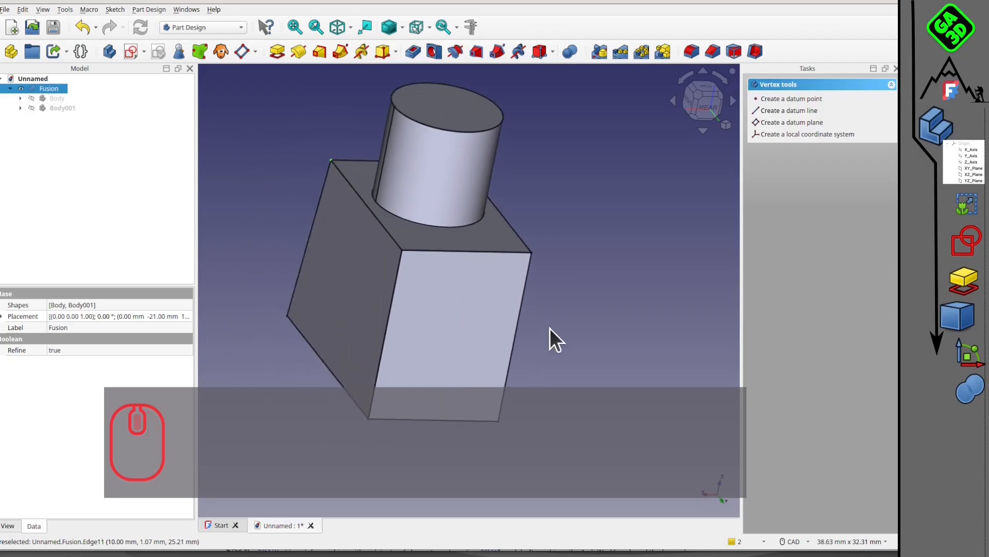
{"action": "middle_click_drag", "start_coordinate": [343, 340], "coordinate": [287, 198]}
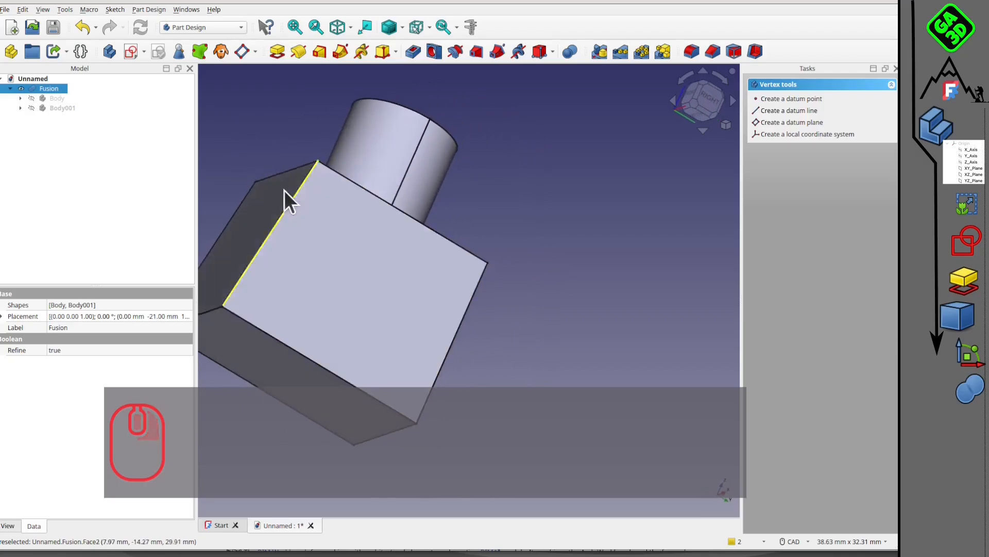
{"action": "middle_click_drag", "start_coordinate": [318, 164], "coordinate": [376, 153]}
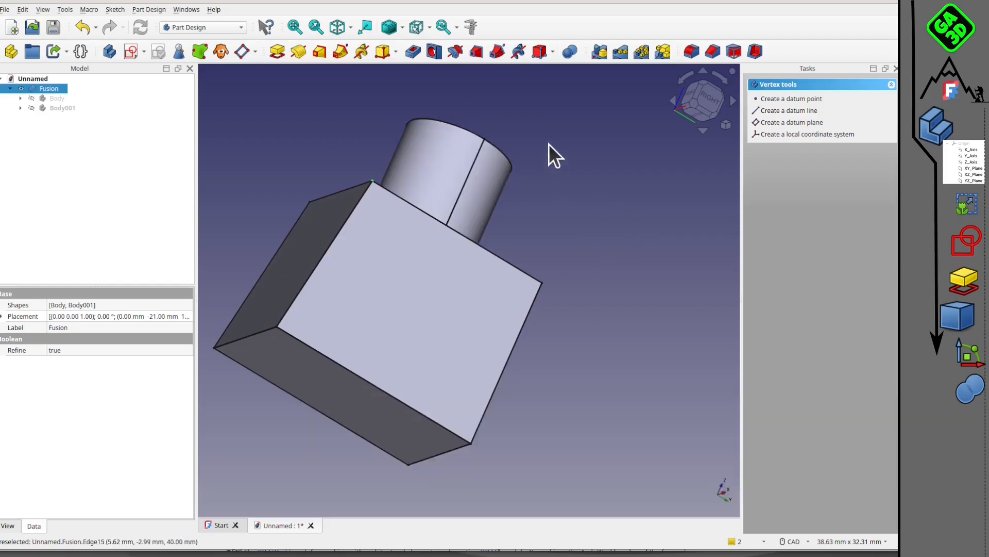
{"action": "middle_click_drag", "start_coordinate": [549, 143], "coordinate": [565, 201]}
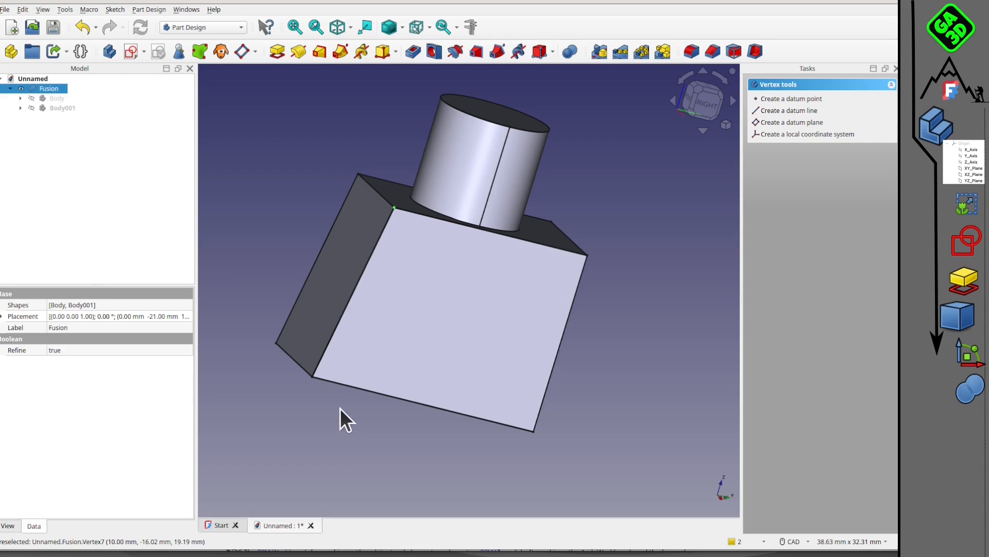
{"action": "middle_click_drag", "start_coordinate": [327, 395], "coordinate": [378, 419]}
{"action": "middle_click_drag", "start_coordinate": [320, 344], "coordinate": [515, 313]}
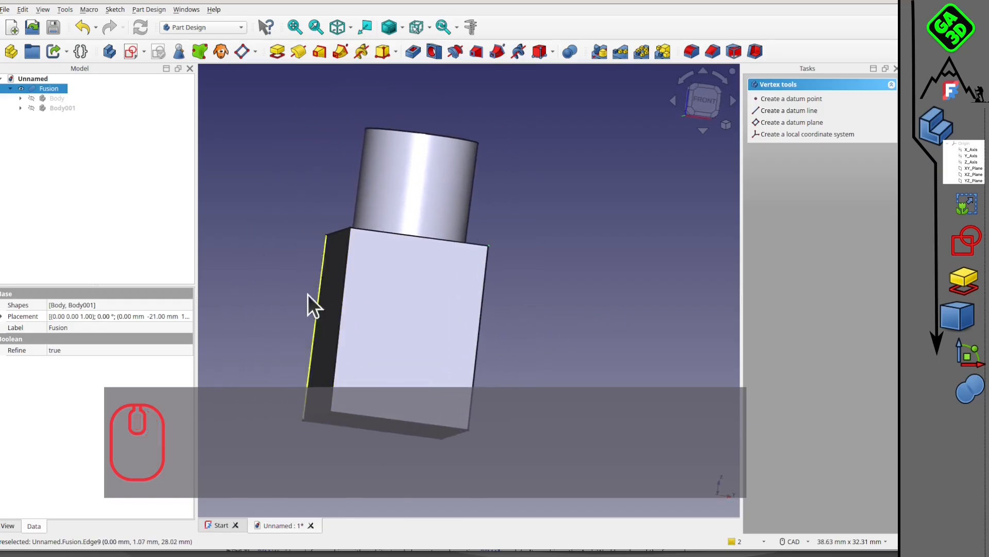
{"action": "middle_click_drag", "start_coordinate": [289, 279], "coordinate": [490, 323]}
{"action": "middle_click_drag", "start_coordinate": [636, 284], "coordinate": [617, 310]}
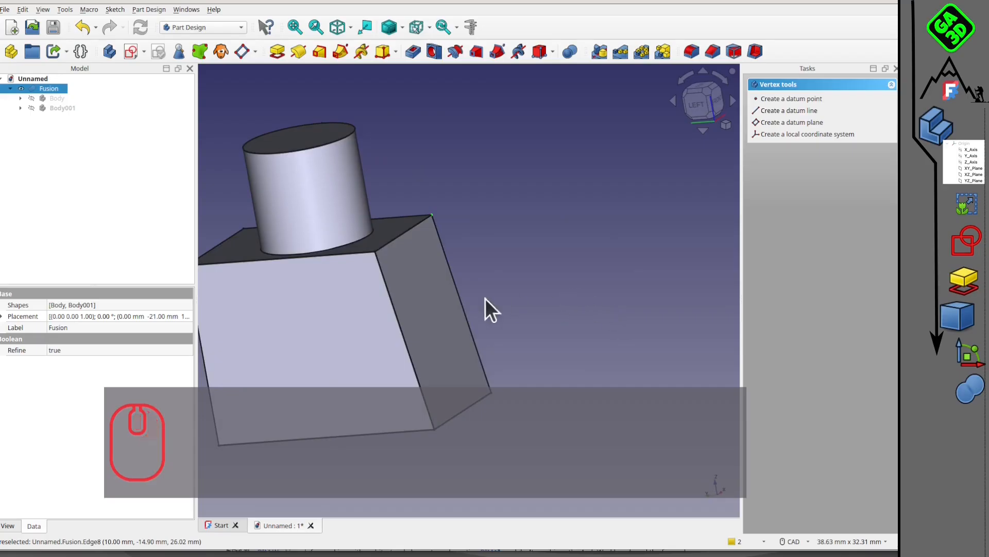
{"action": "middle_click_drag", "start_coordinate": [490, 309], "coordinate": [552, 302]}
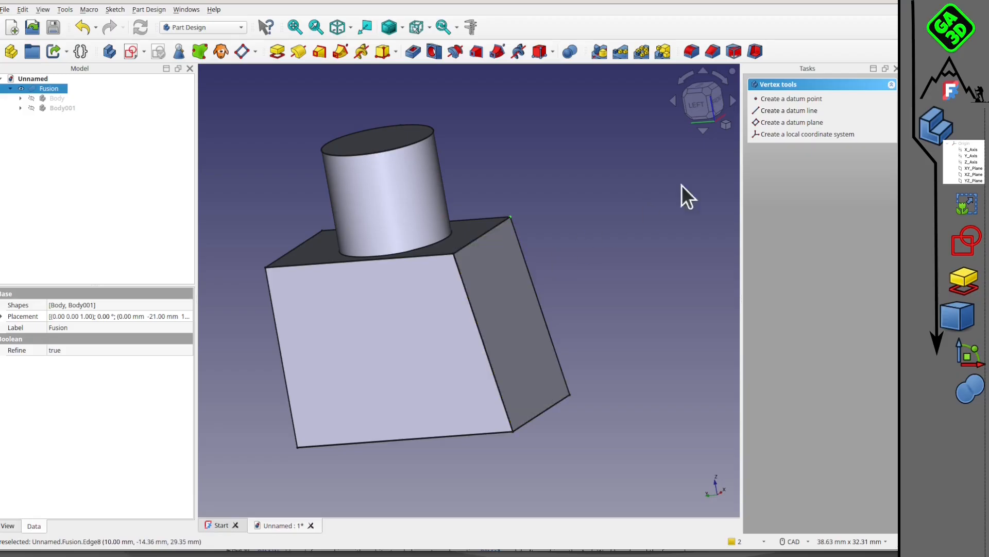
{"action": "mouse_move", "coordinate": [560, 231]}
{"action": "middle_mouse_down"}
{"action": "mouse_move", "coordinate": [623, 212]}
{"action": "mouse_move", "coordinate": [526, 165]}
{"action": "mouse_move", "coordinate": [502, 214]}
{"action": "mouse_move", "coordinate": [561, 248]}
{"action": "mouse_move", "coordinate": [567, 240]}
{"action": "middle_mouse_up"}
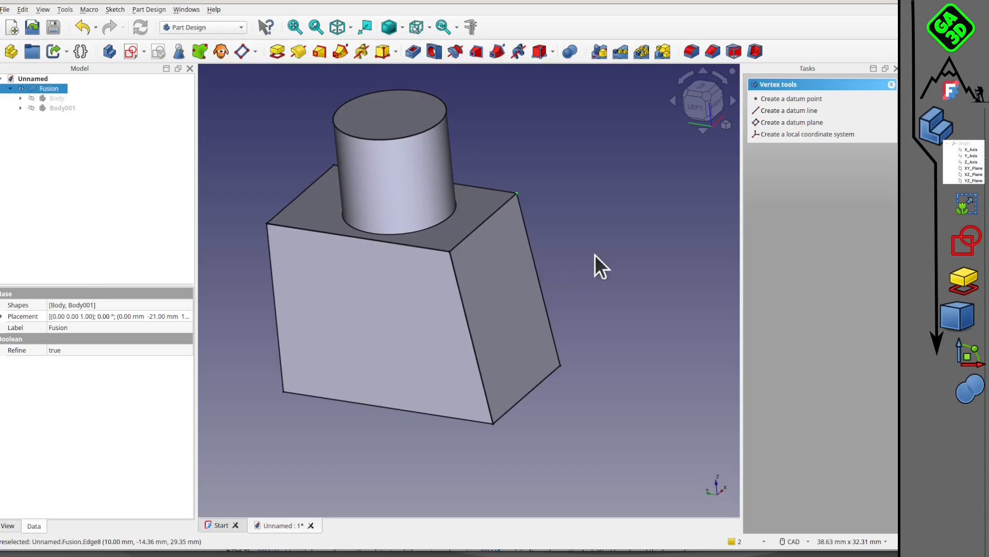
{"action": "middle_click_drag", "start_coordinate": [599, 279], "coordinate": [466, 248]}
{"action": "mouse_move", "coordinate": [365, 252]}
{"action": "middle_mouse_down"}
{"action": "mouse_move", "coordinate": [395, 249]}
{"action": "mouse_move", "coordinate": [376, 251]}
{"action": "middle_mouse_up"}
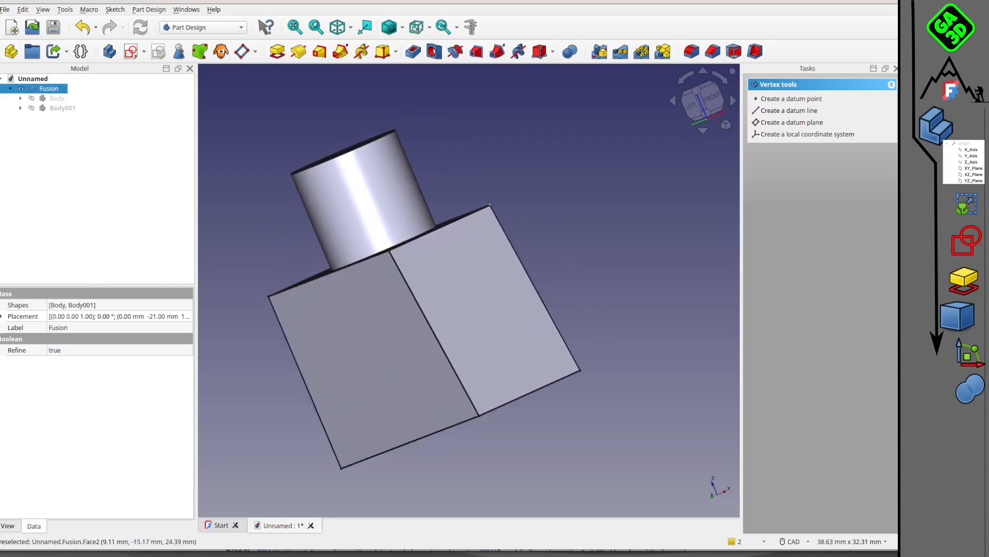